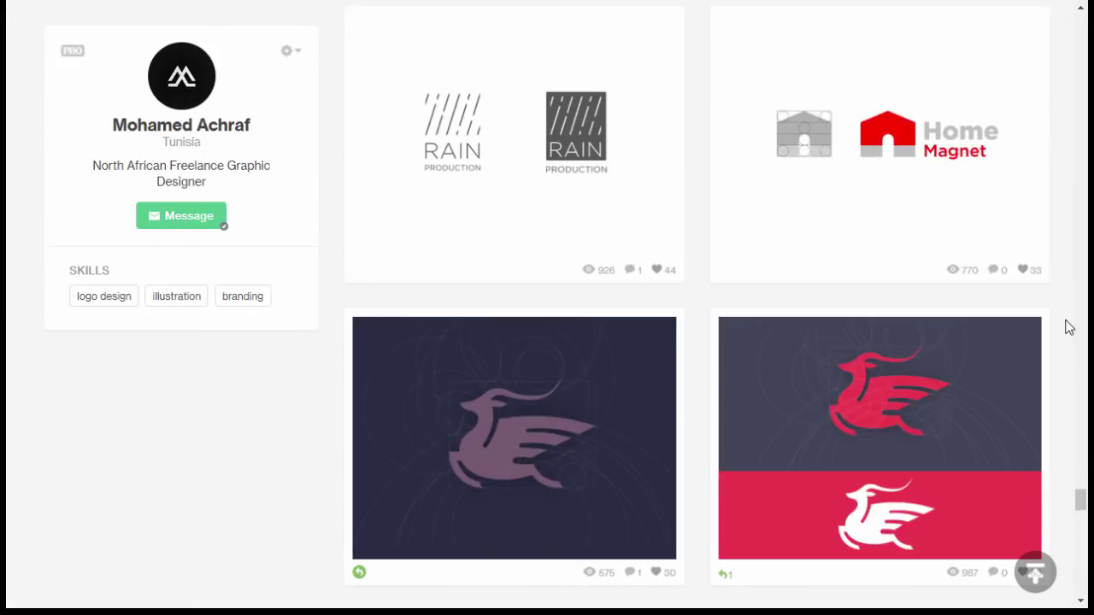
Scroll down the Dribbble portfolio to the Startees logo shot and view its enlarged image.
scroll(1068, 326, down, 6)
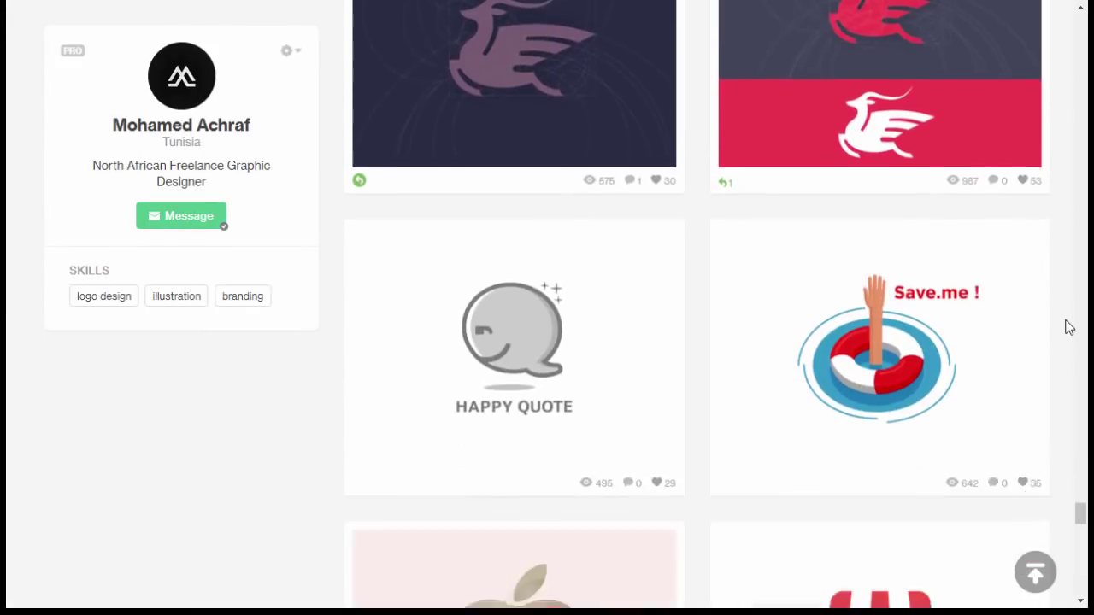
scroll(1068, 327, down, 7)
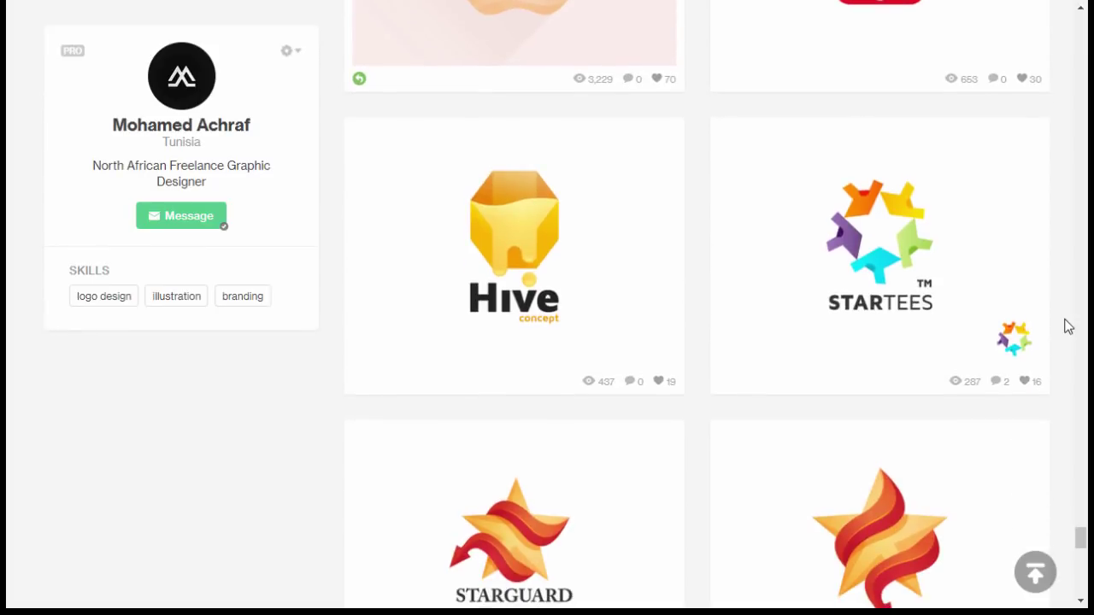
click(898, 274)
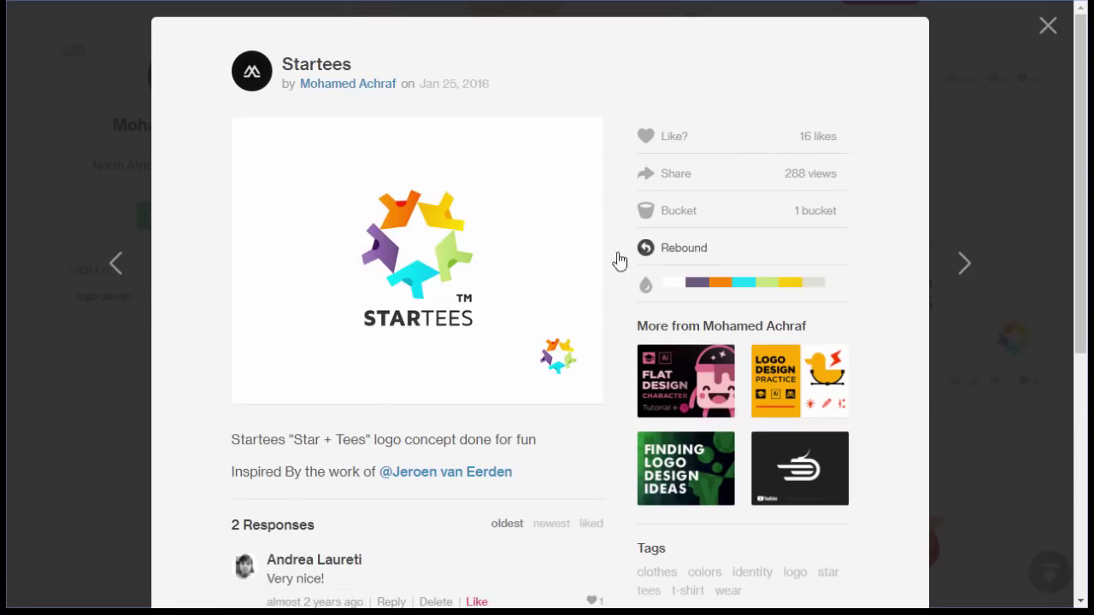
click(416, 249)
scroll(587, 342, down, 1)
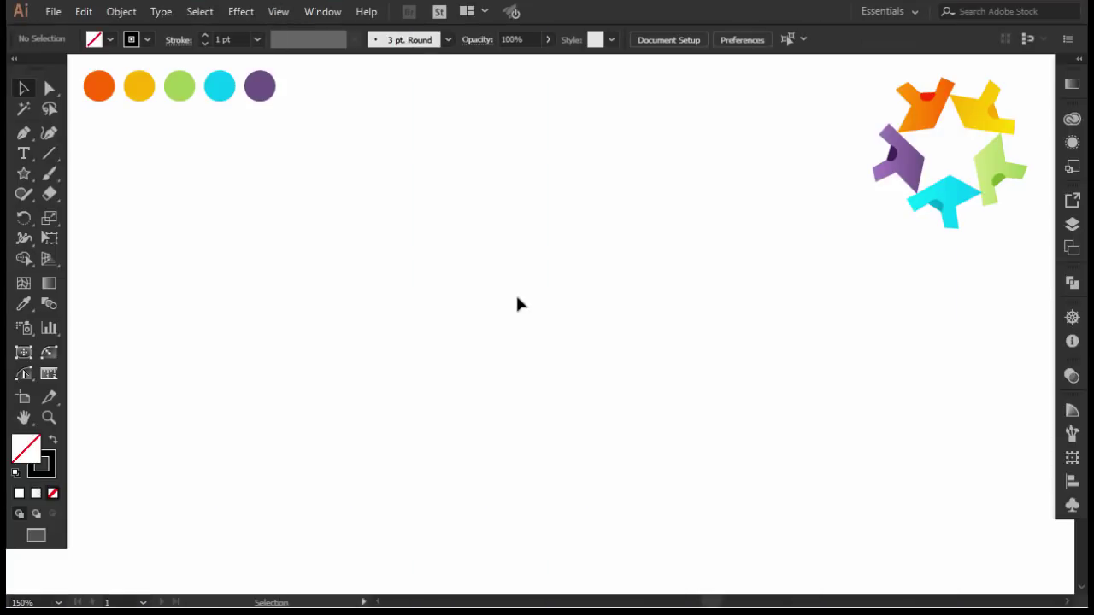
Show the rulers and add horizontal and vertical guides crossing near the artboard centre.
key(a)
key(ctrl+r)
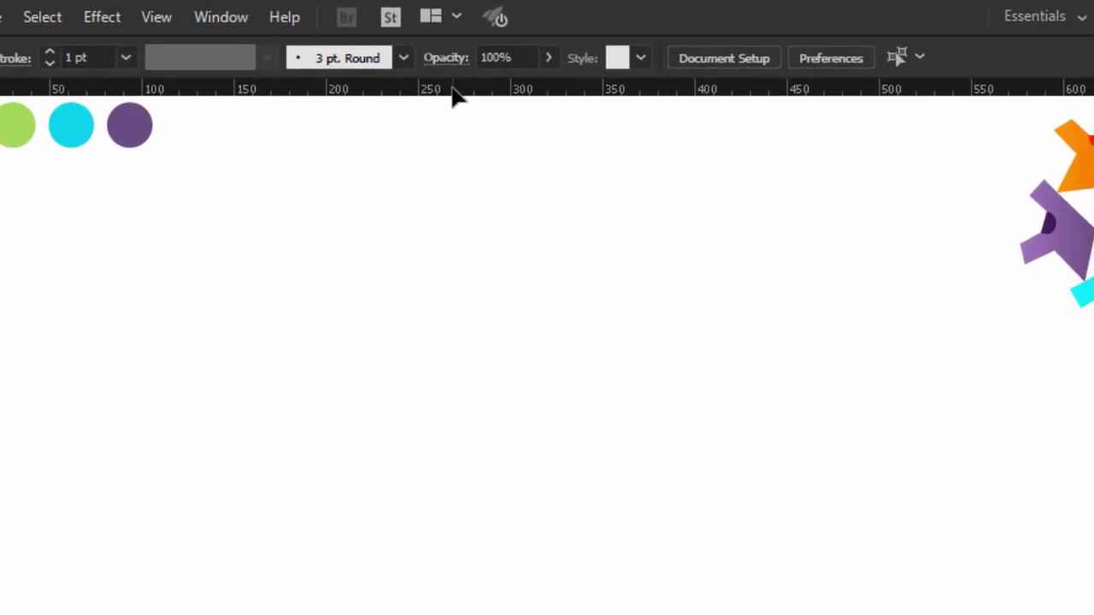
drag(449, 109, 502, 463)
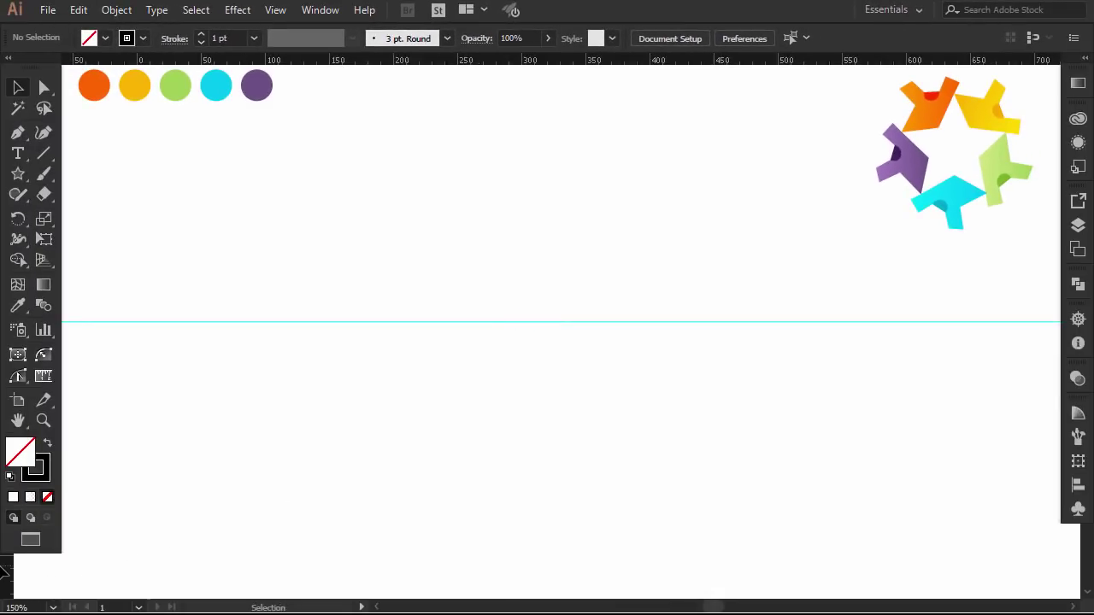
drag(253, 571, 541, 369)
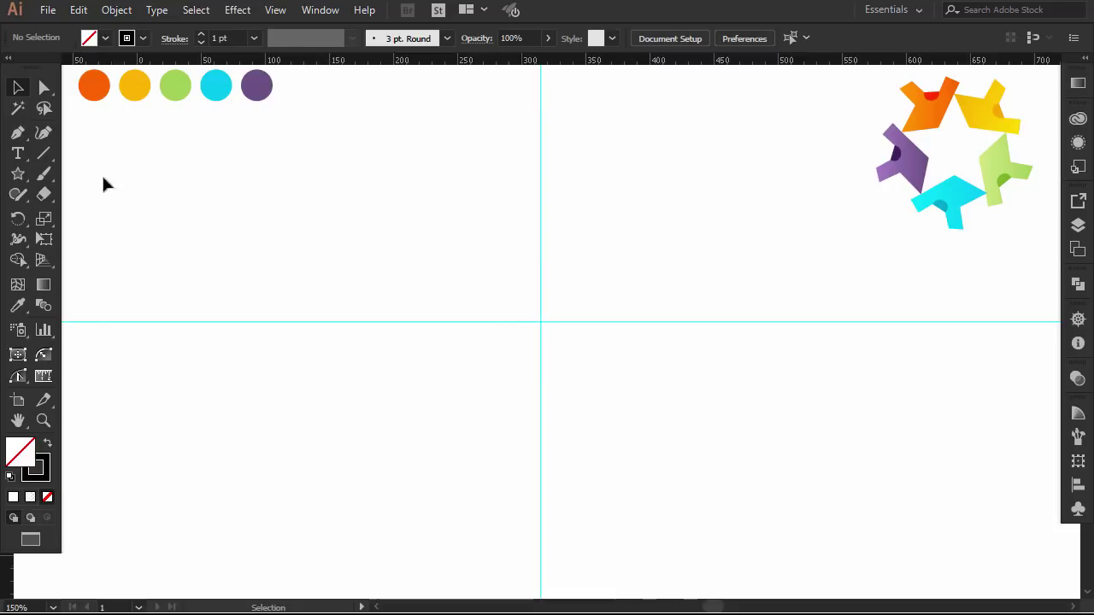
Draw a five-pointed star about 216 px wide from the guide intersection, then deselect it.
drag(18, 174, 72, 257)
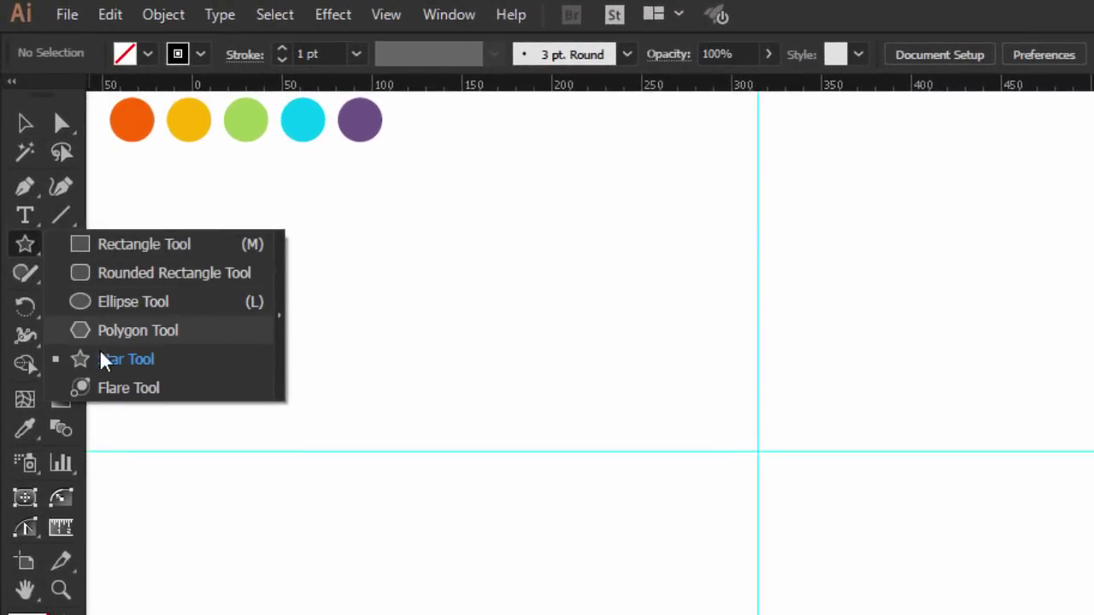
drag(103, 359, 159, 365)
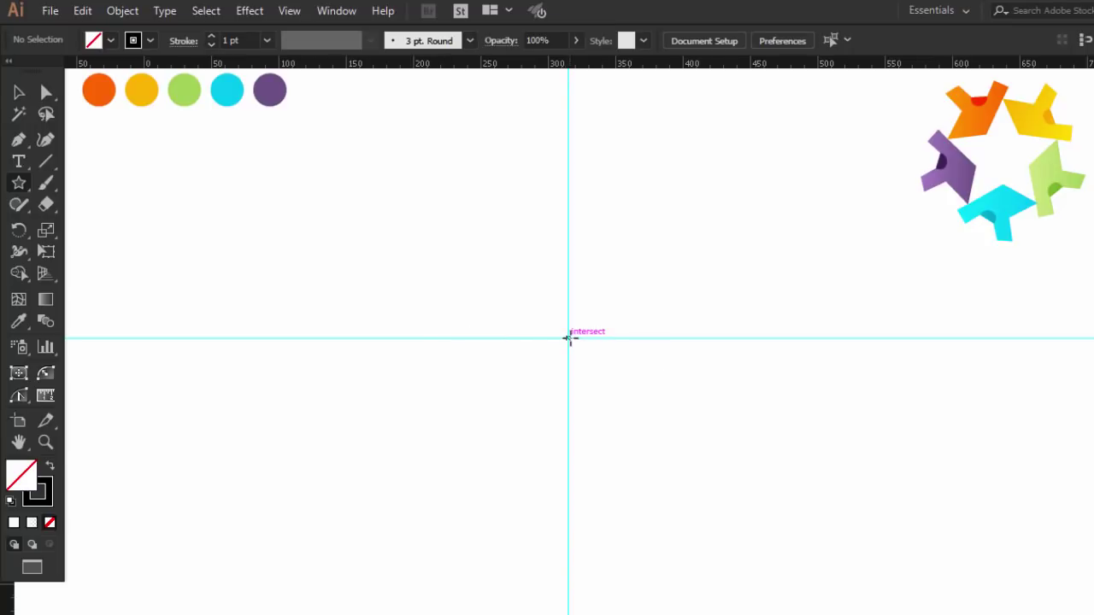
drag(569, 338, 637, 437)
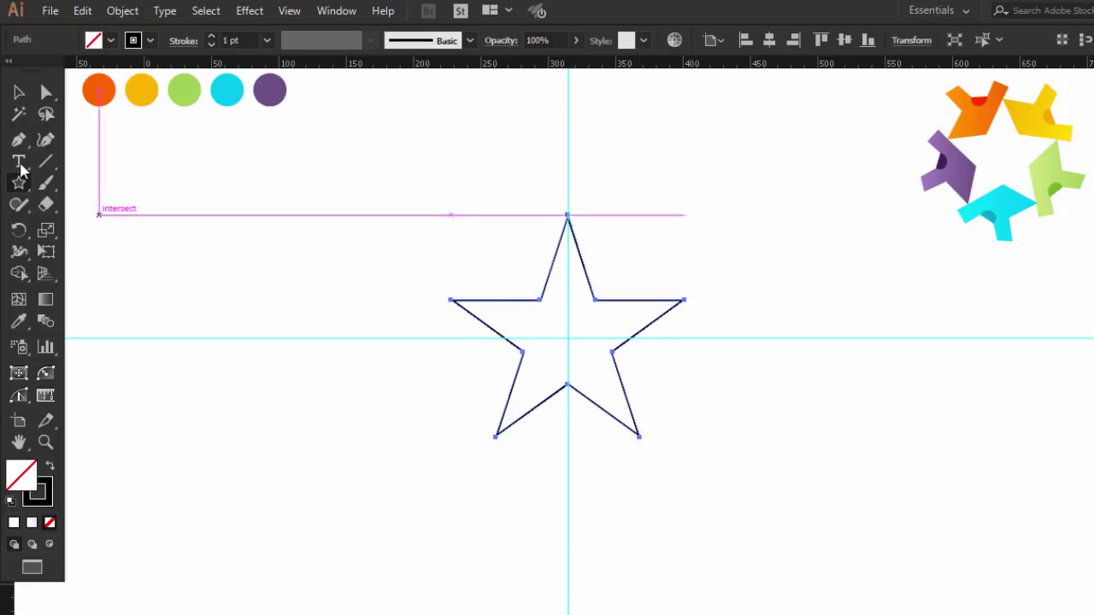
click(19, 92)
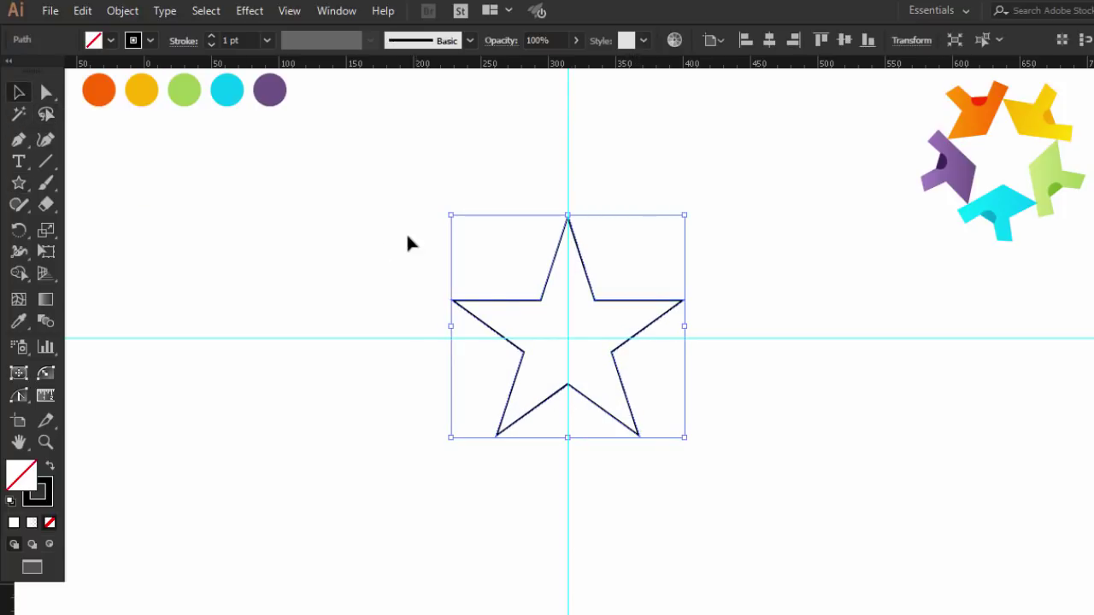
click(731, 313)
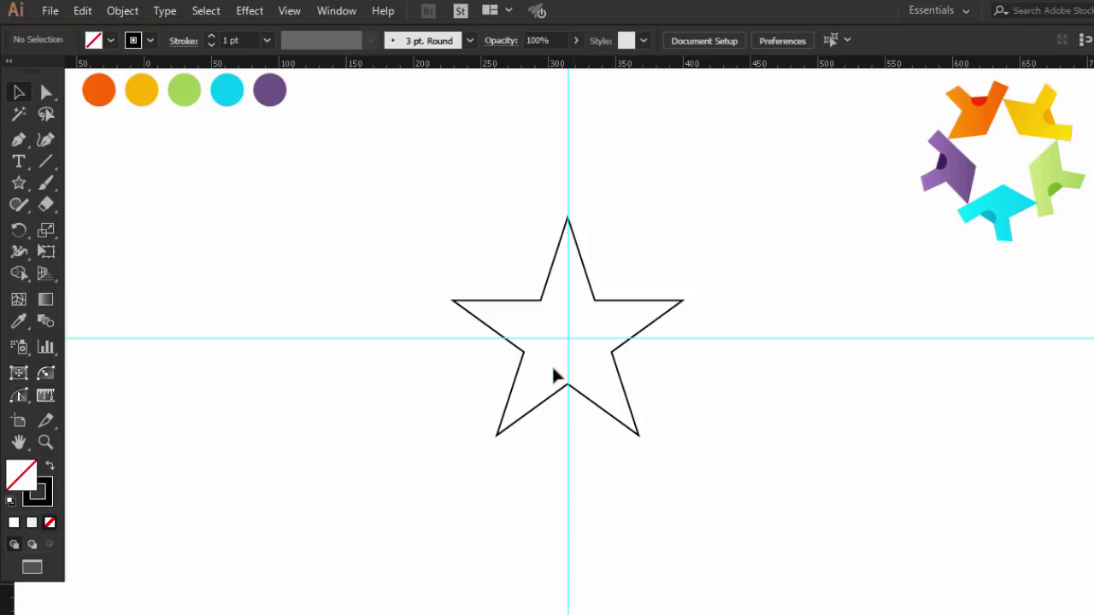
Draw a circle from the guide crossing through all five star points, then deselect and hide rulers.
drag(19, 183, 85, 208)
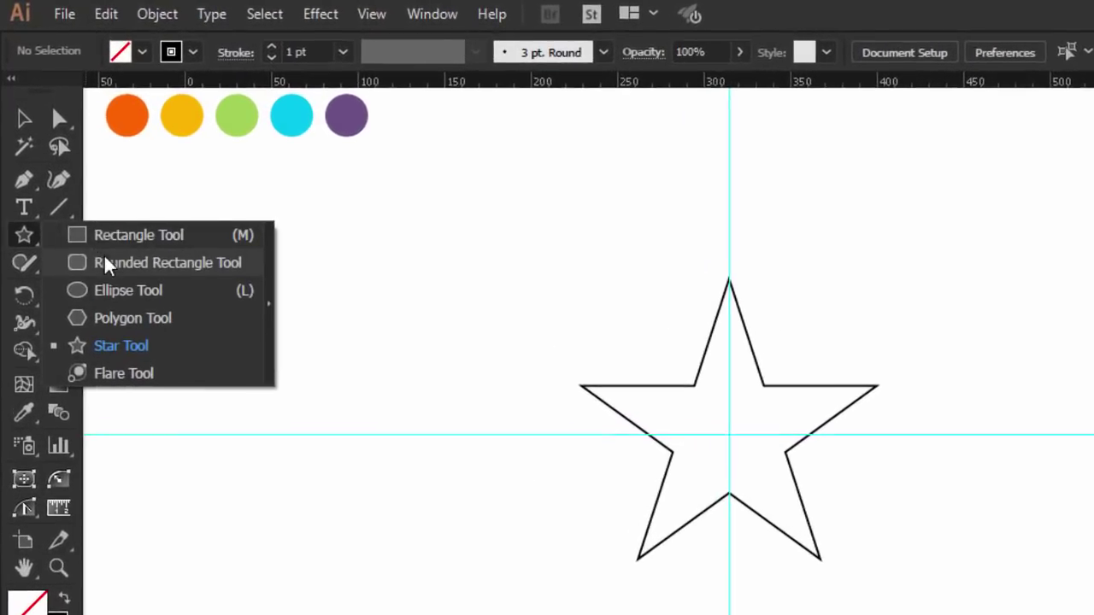
drag(107, 265, 115, 291)
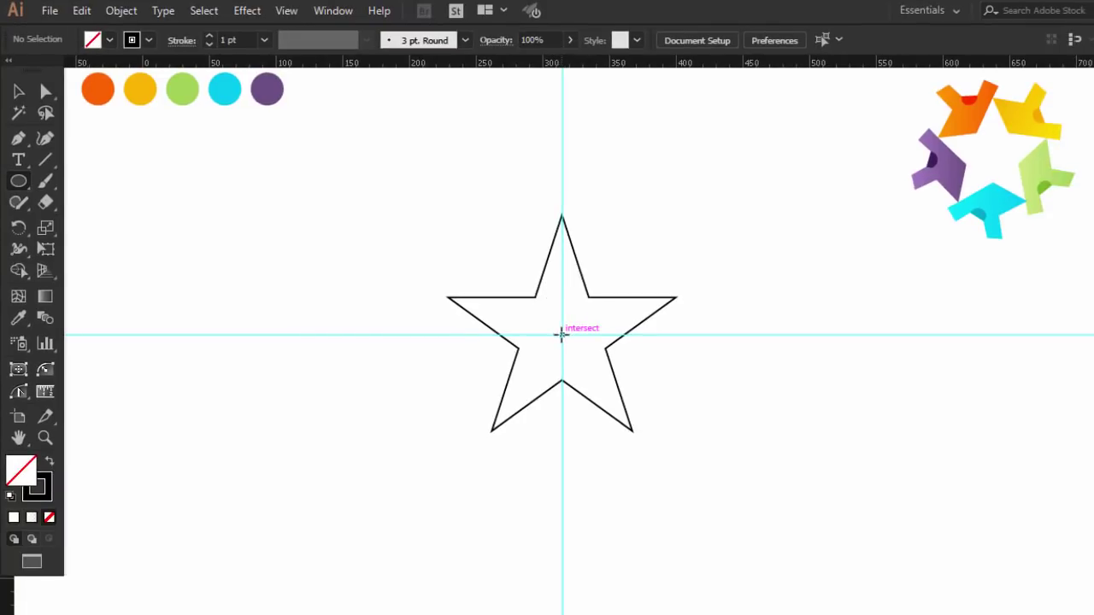
drag(561, 334, 650, 454)
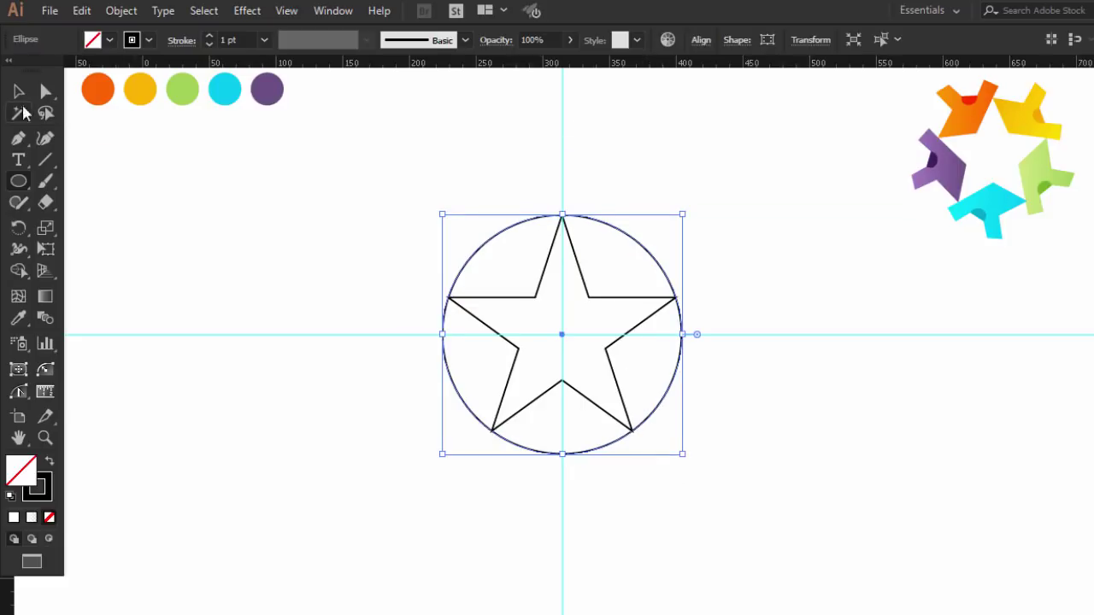
key(v)
click(751, 336)
key(ctrl+r)
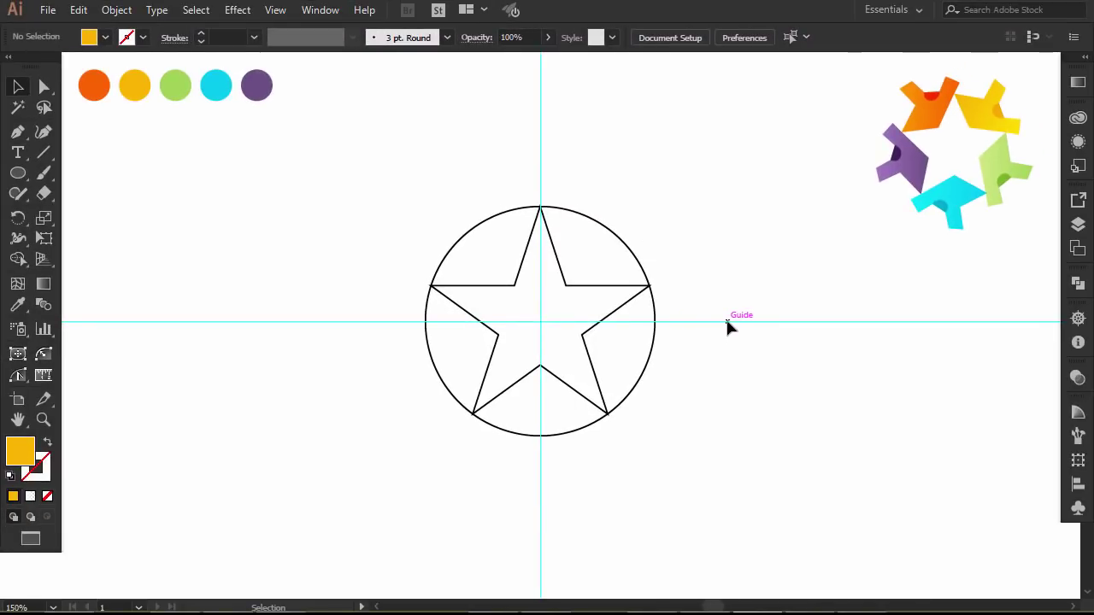
Show the rulers again and confirm Smart Guides are enabled in the View menu.
key(ctrl+r)
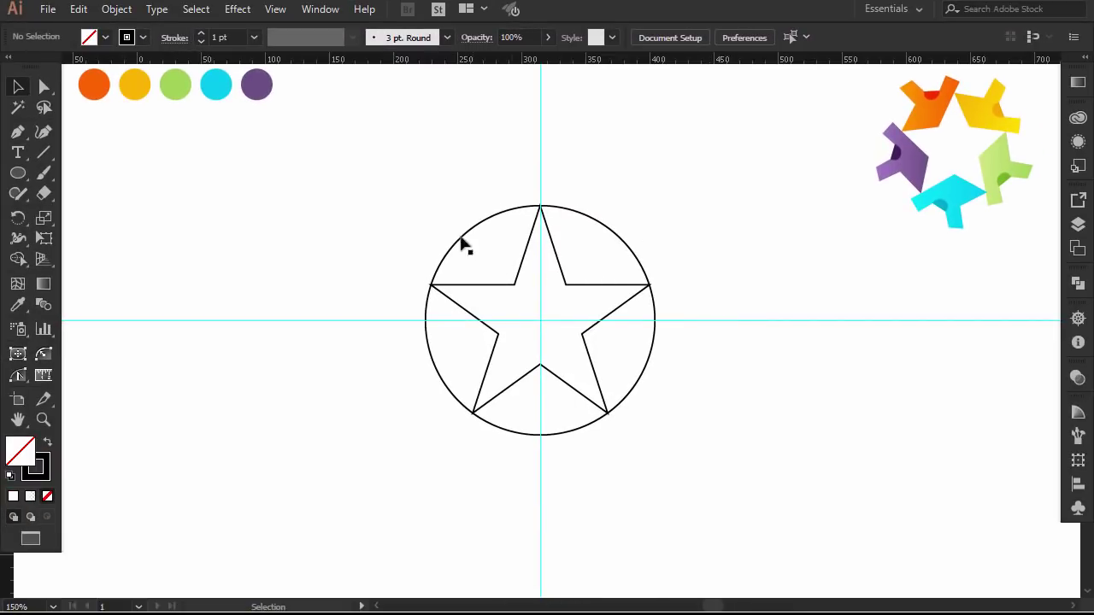
click(276, 11)
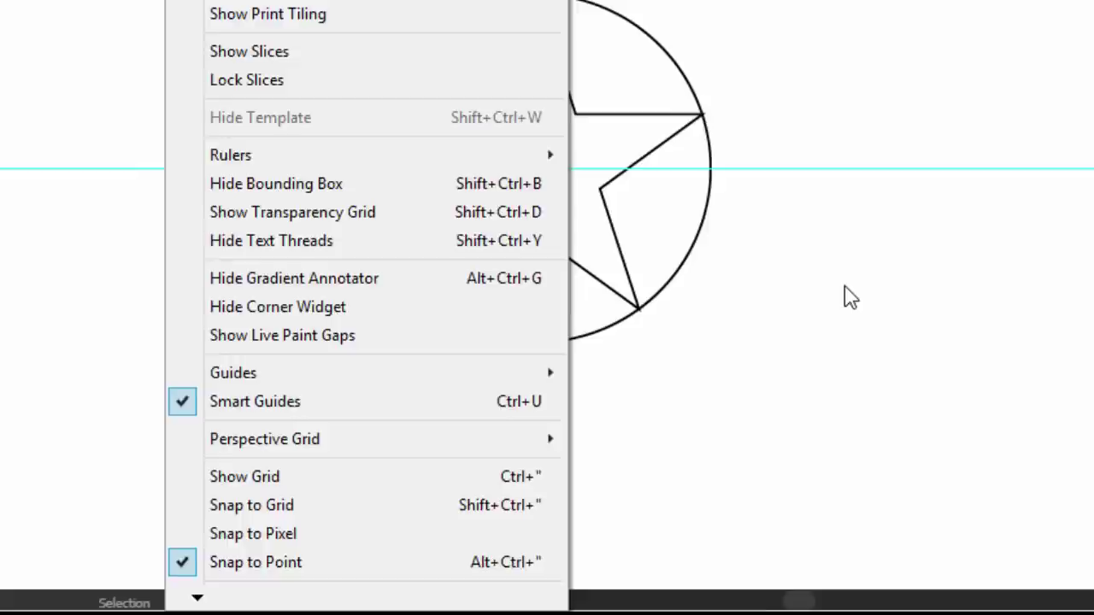
click(938, 191)
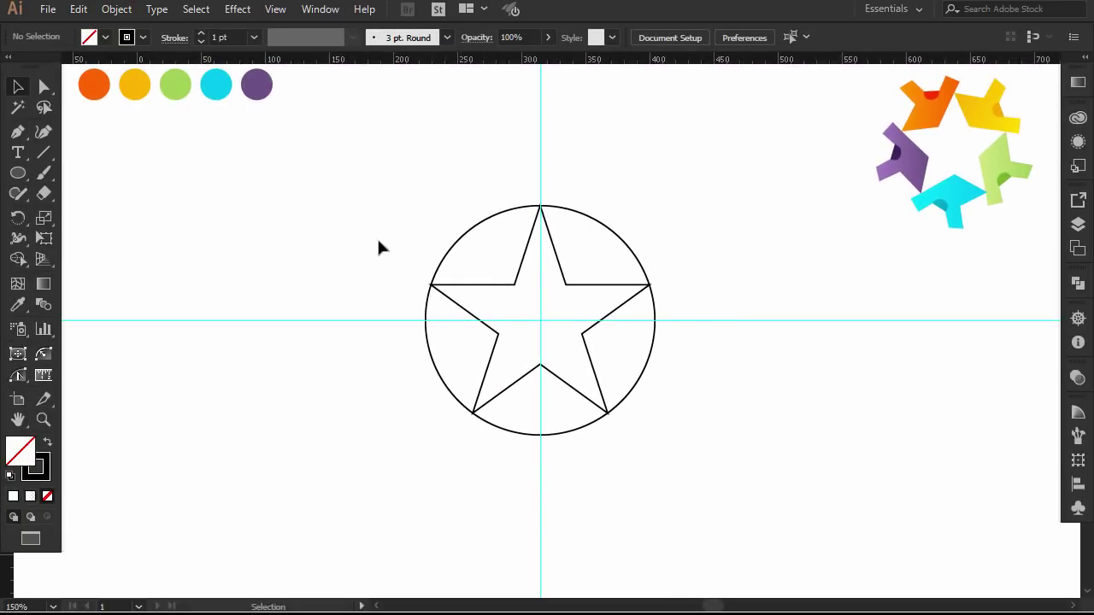
Pen-draw a closed angular arm from the star's top point out past the circle on the right.
click(17, 131)
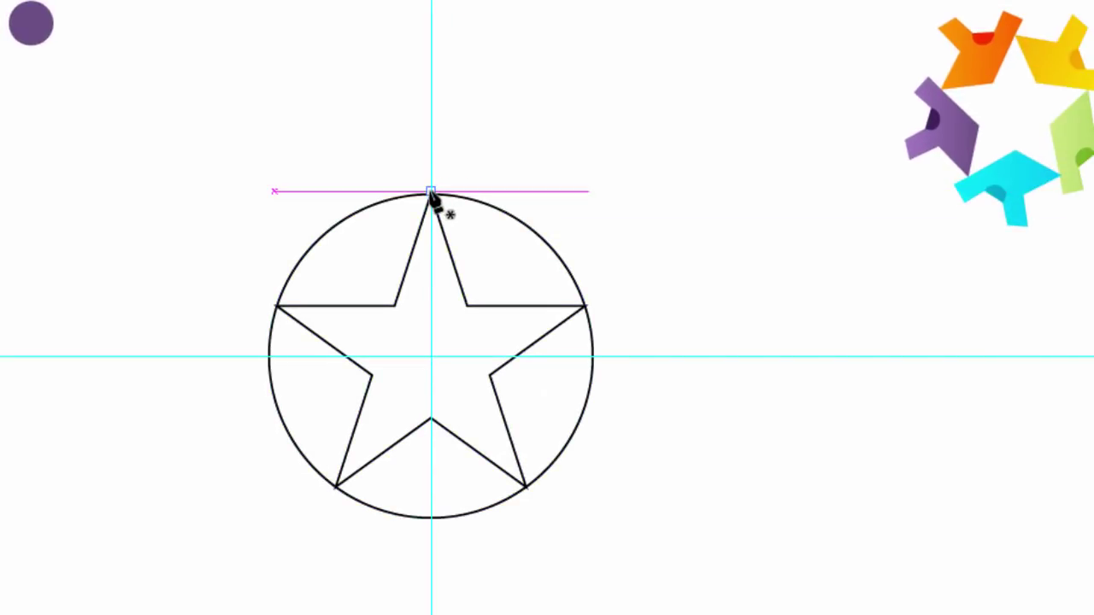
drag(431, 194, 544, 196)
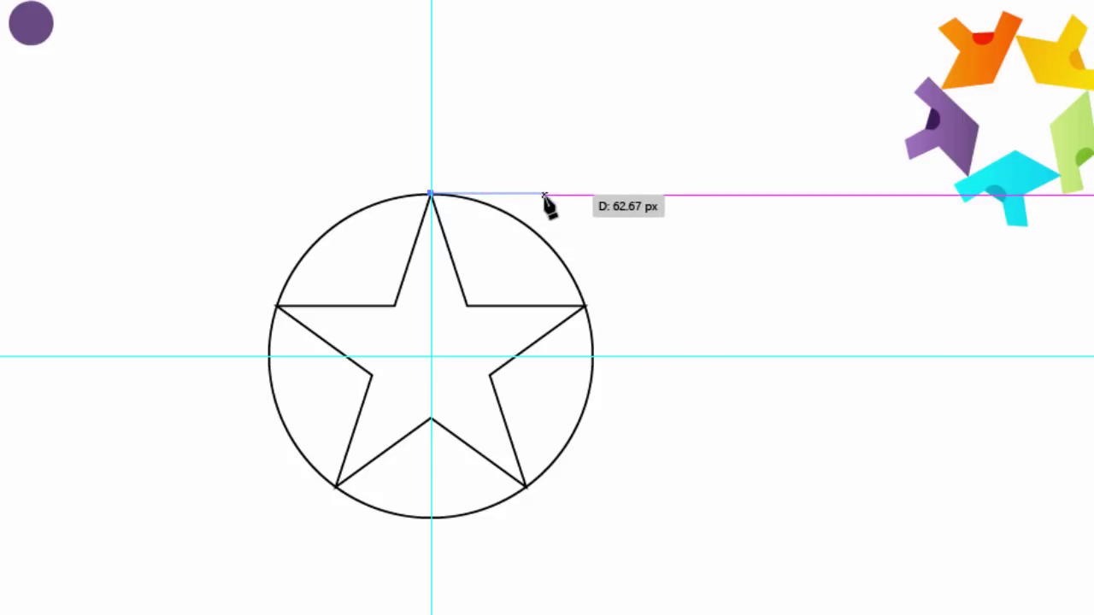
click(546, 194)
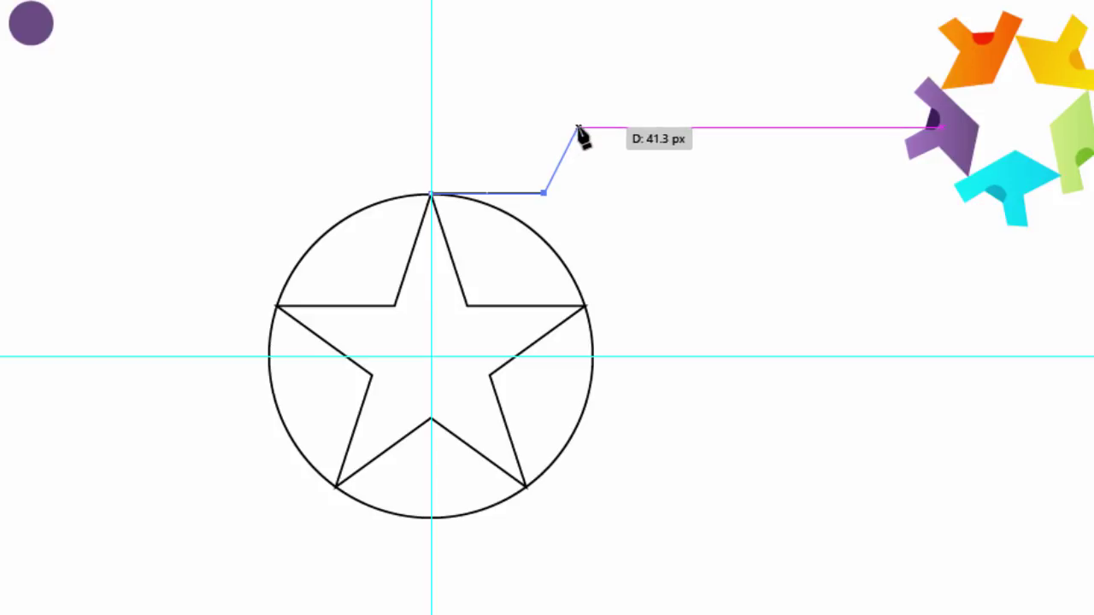
click(579, 128)
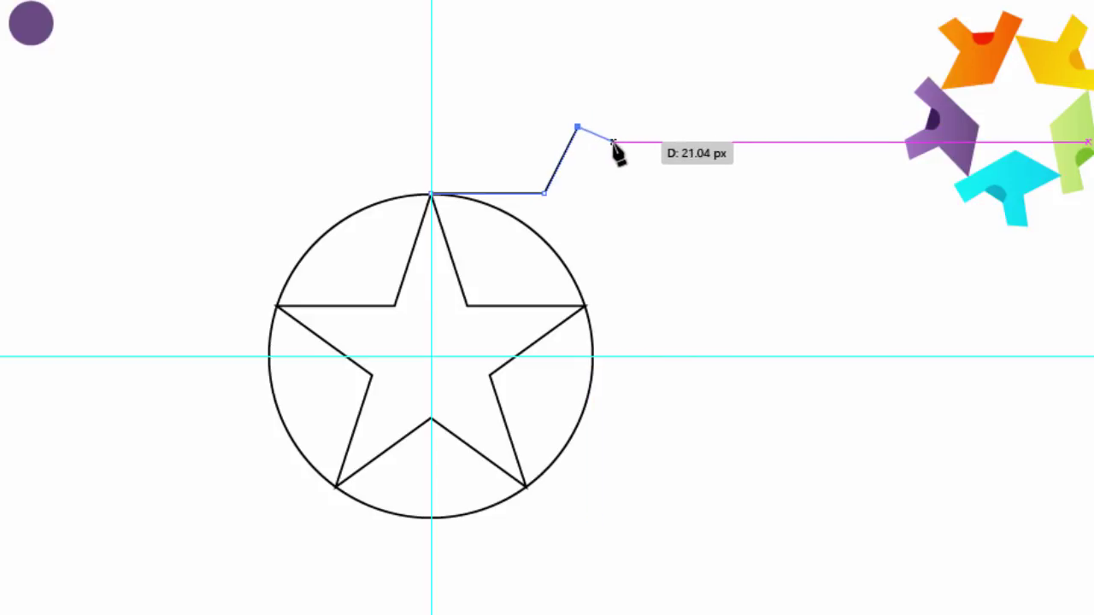
click(613, 148)
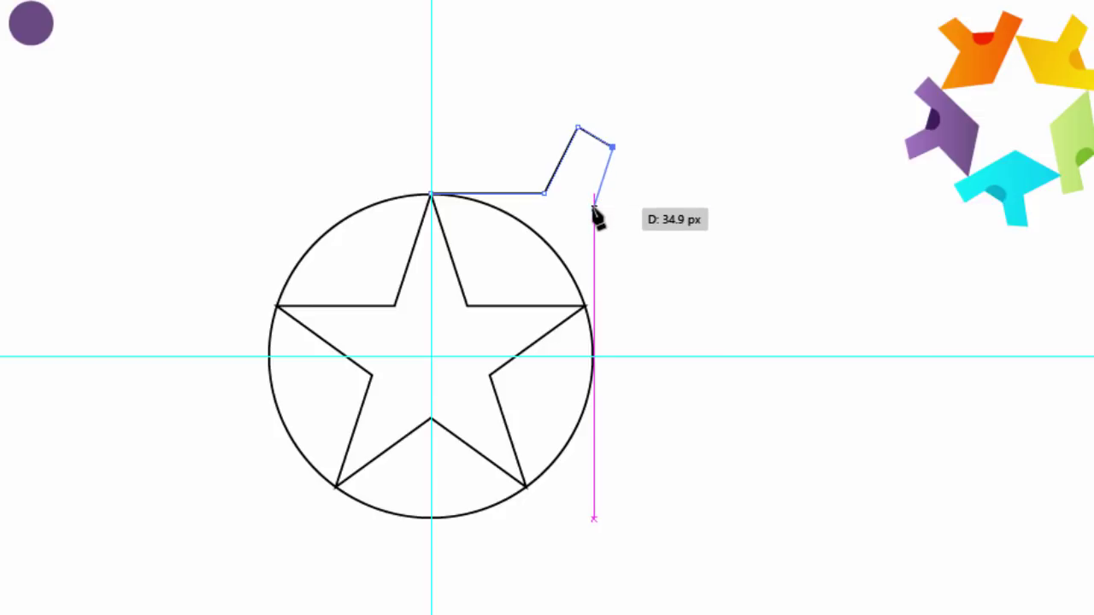
click(593, 207)
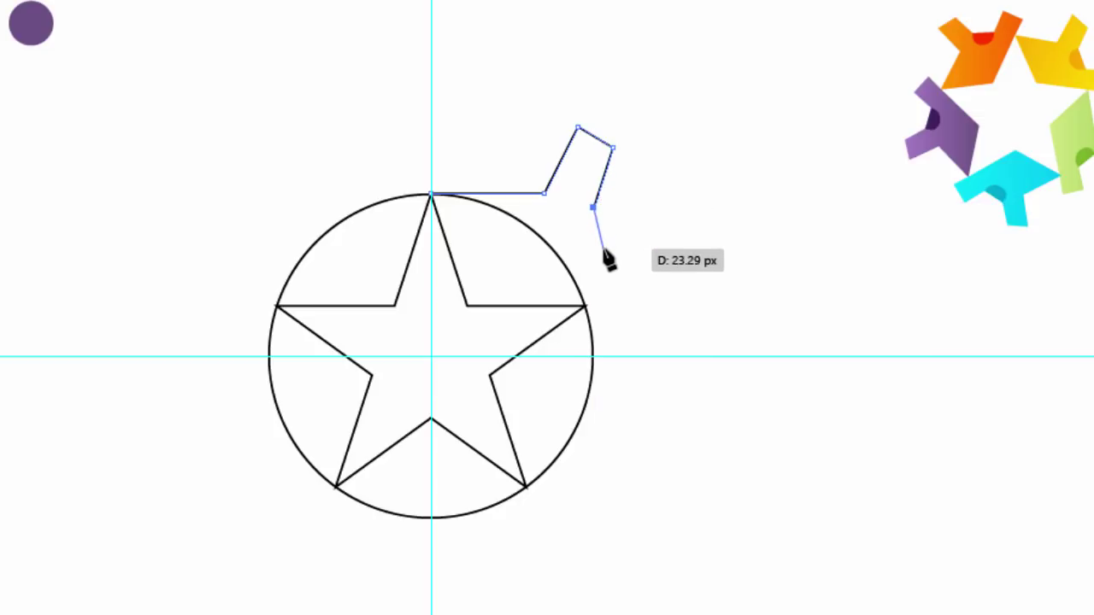
click(603, 245)
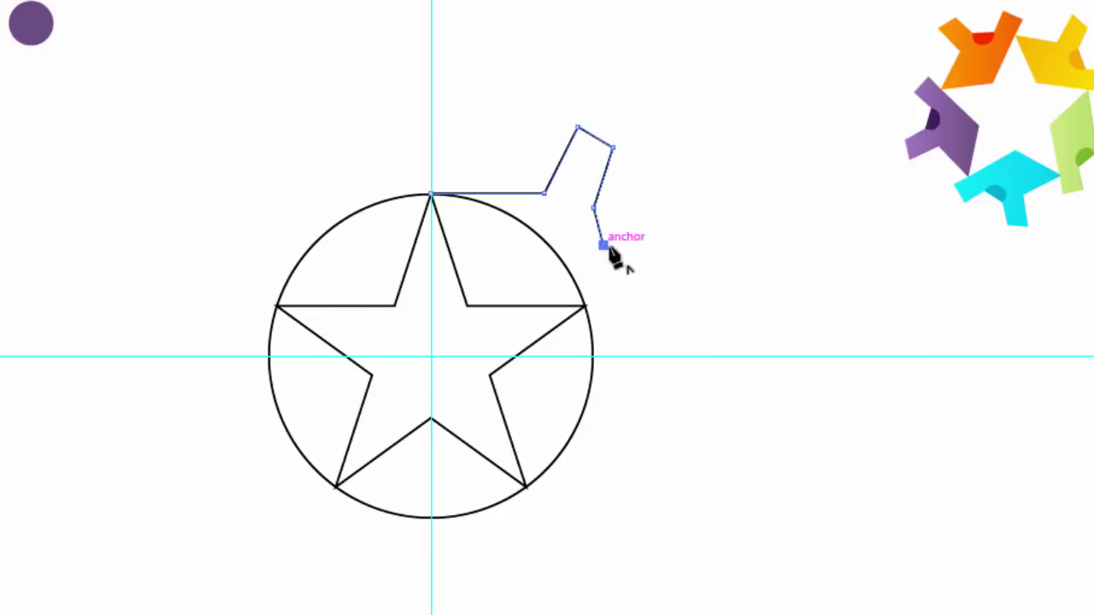
click(665, 264)
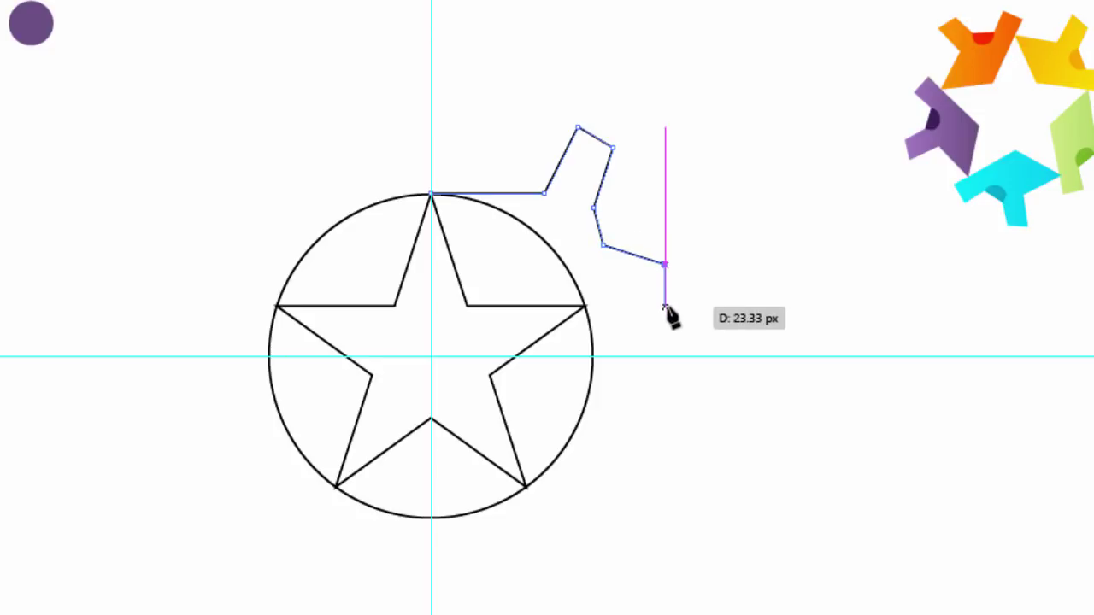
click(665, 303)
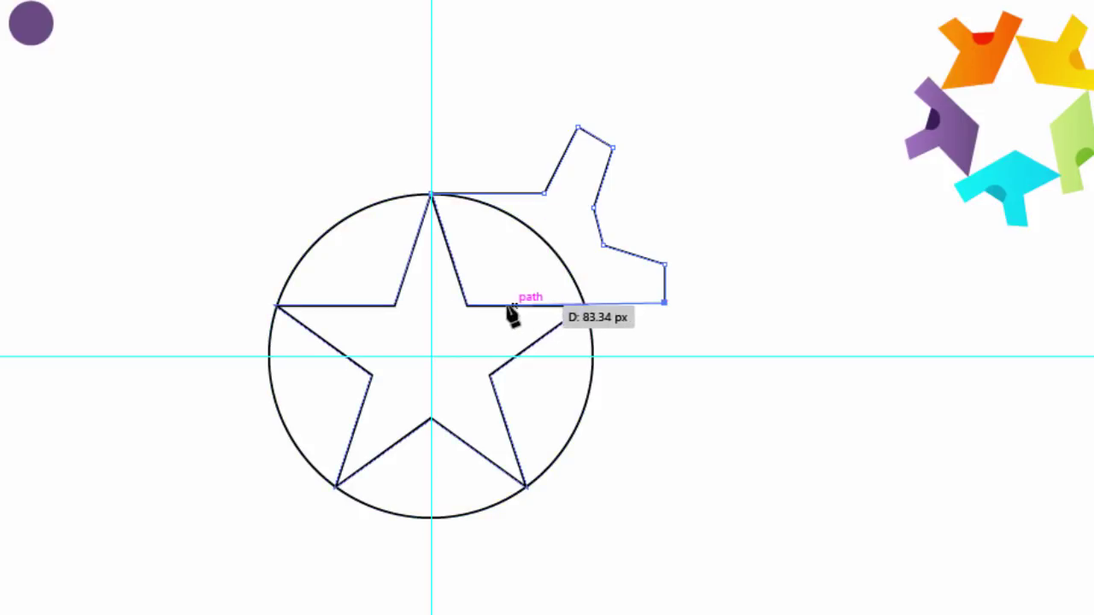
click(468, 304)
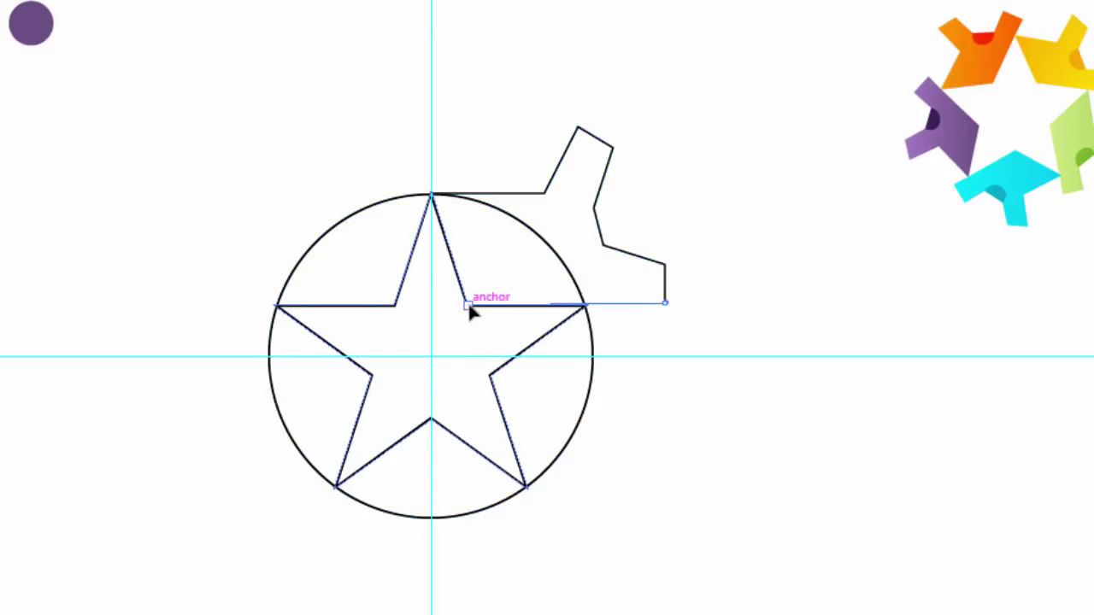
click(428, 195)
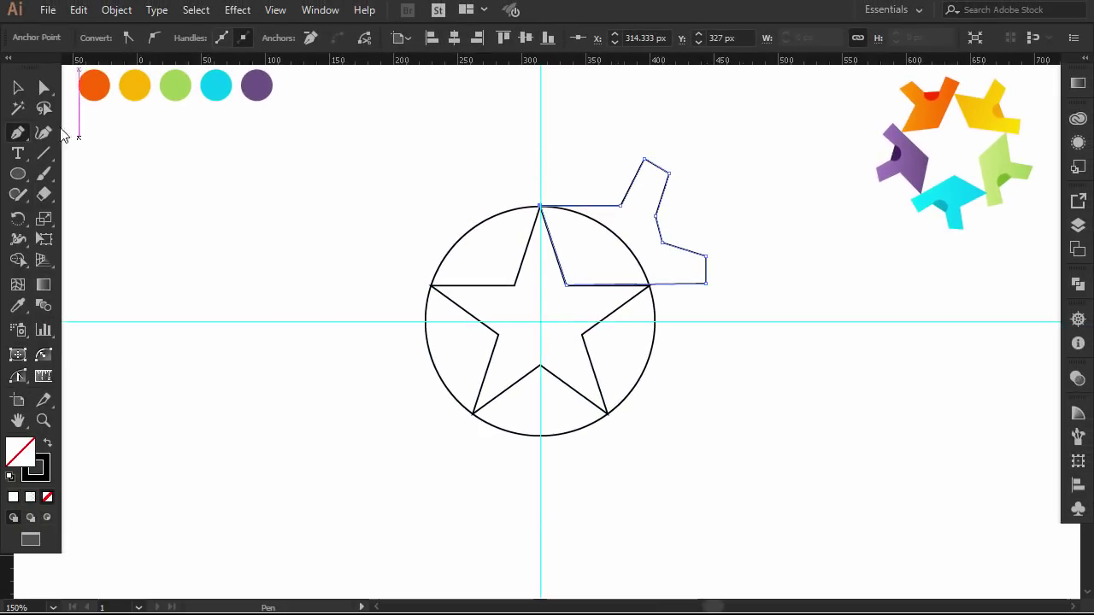
click(39, 92)
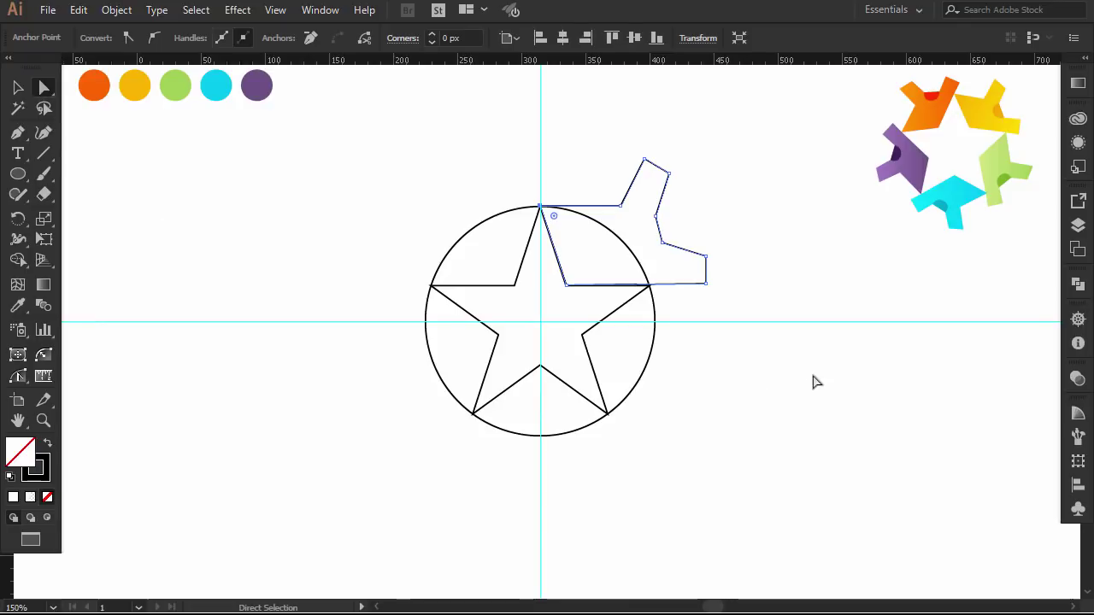
Adjust the arm's anchor points, squaring its right end and nudging the inner notch slightly left.
click(818, 334)
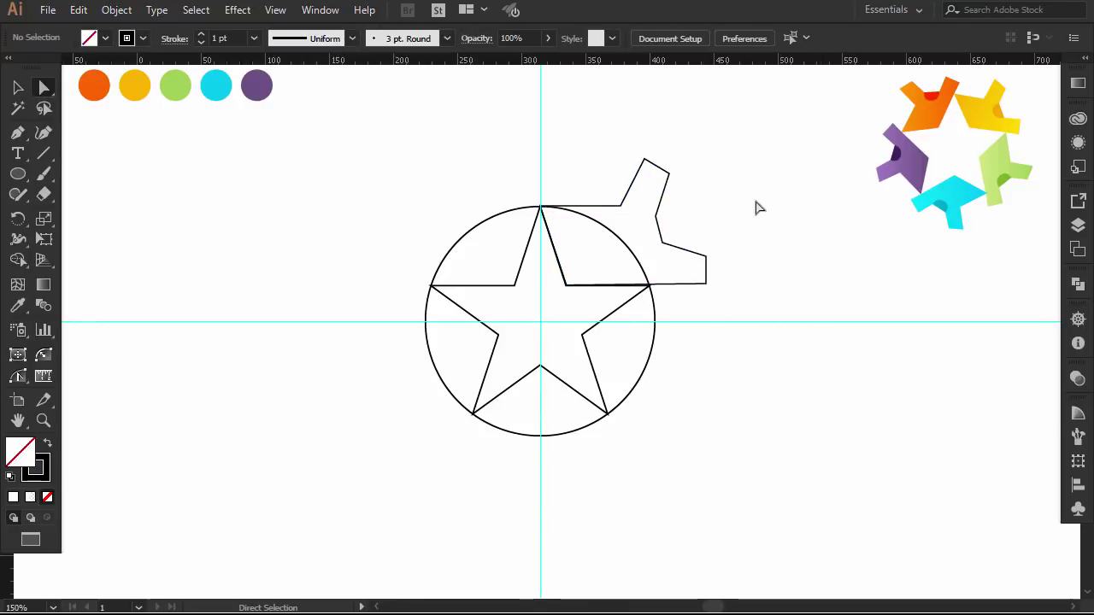
click(661, 247)
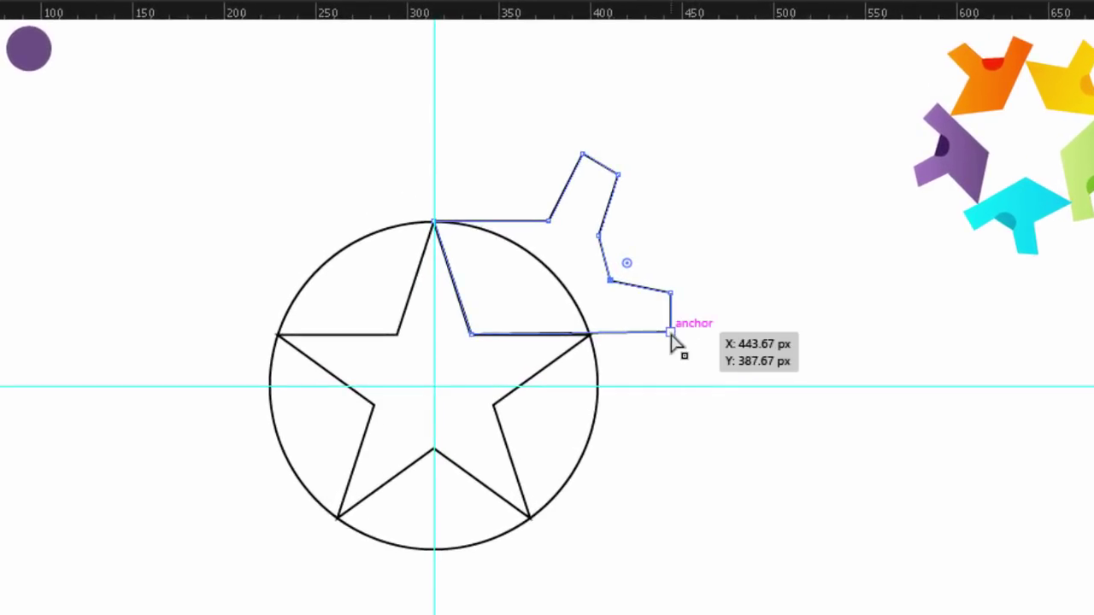
drag(709, 277, 659, 349)
click(737, 354)
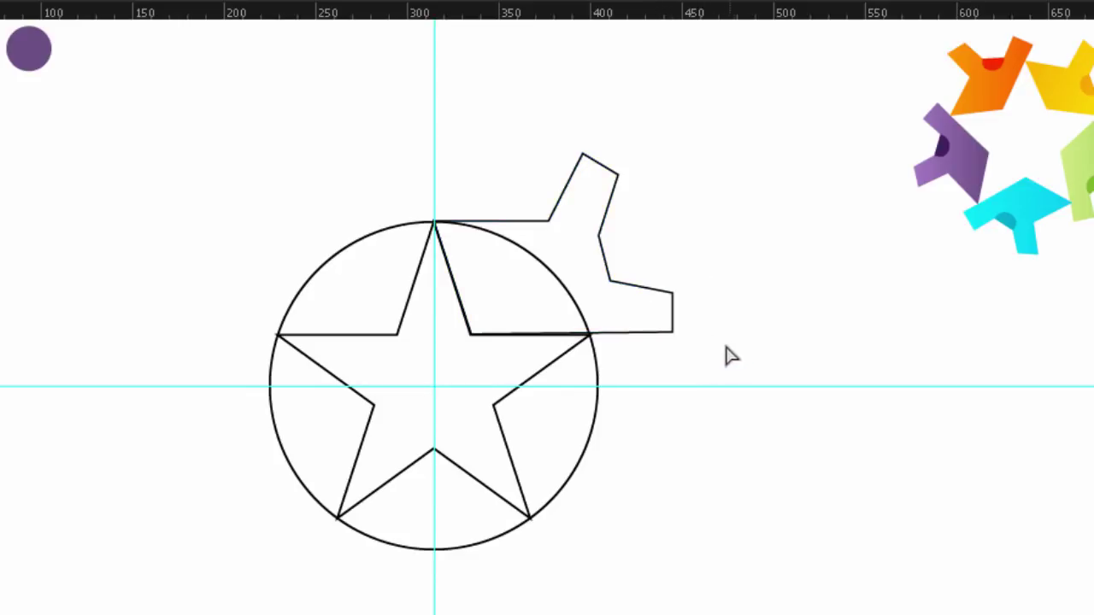
click(675, 334)
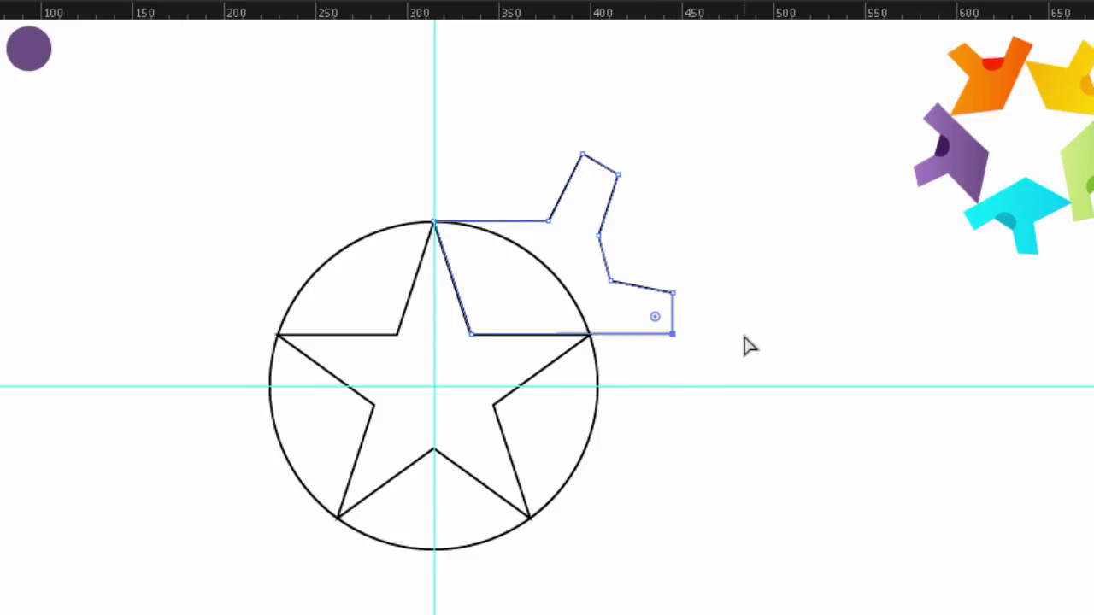
click(750, 342)
click(548, 221)
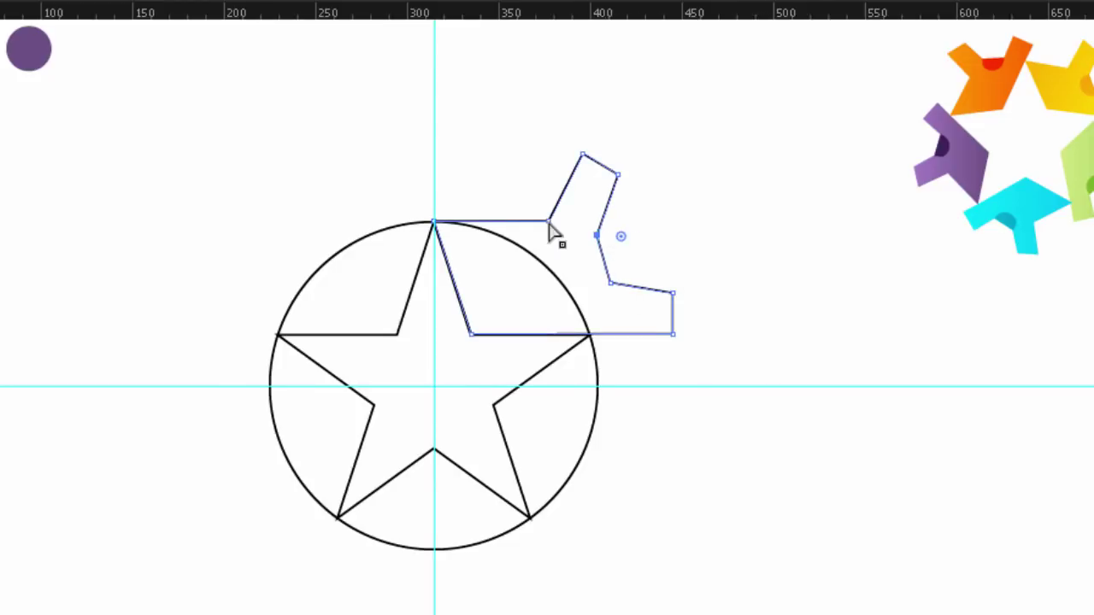
click(706, 317)
click(673, 293)
click(727, 286)
click(706, 296)
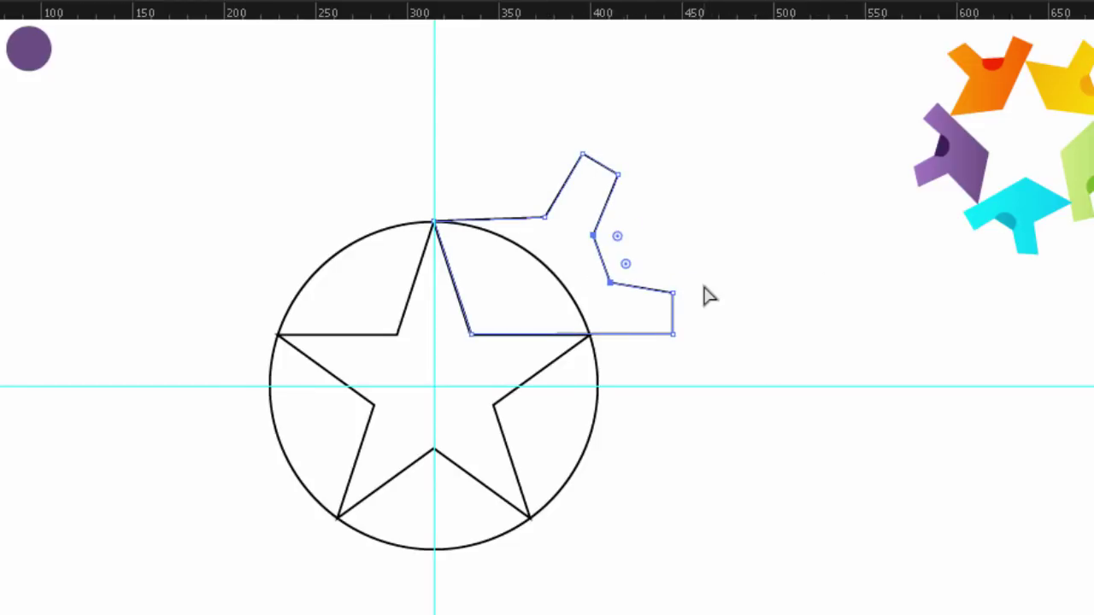
click(743, 279)
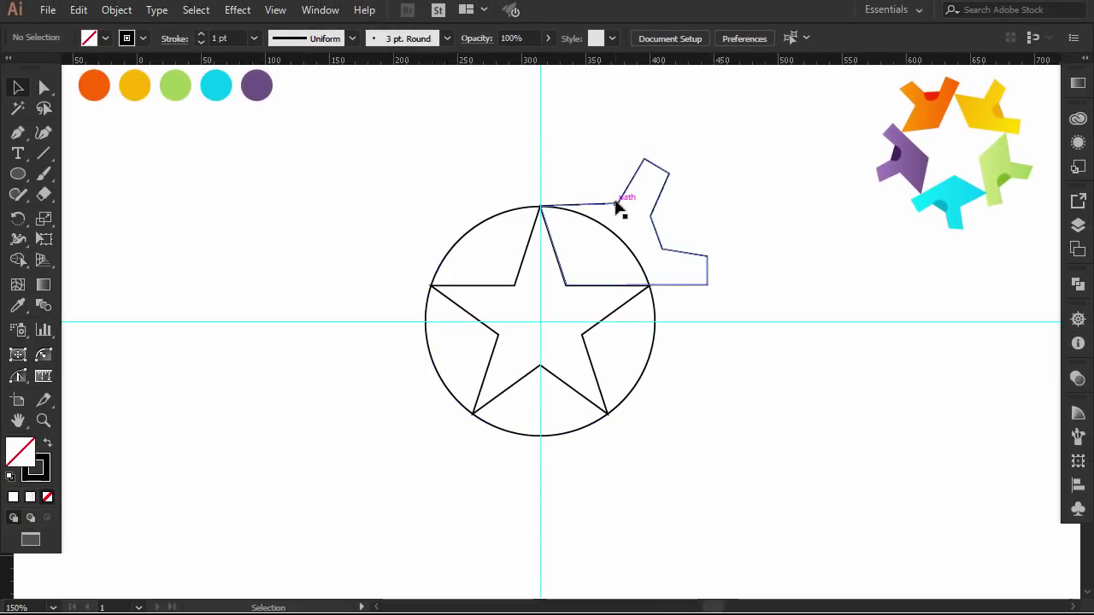
Fill the angular arm shape with the yellow sampled from the palette swatch.
click(617, 205)
click(18, 306)
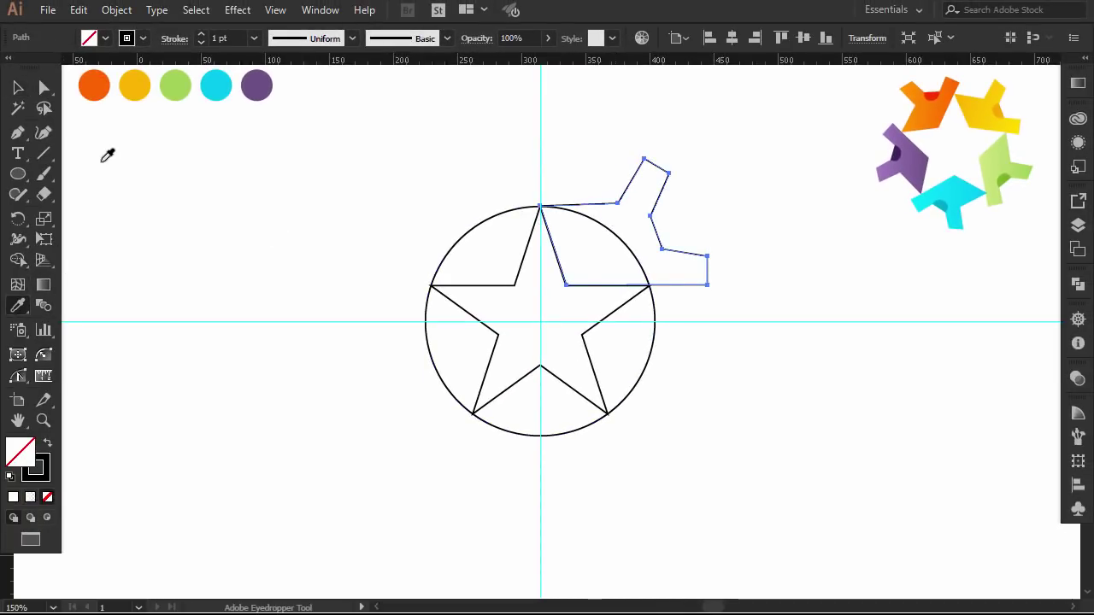
click(134, 86)
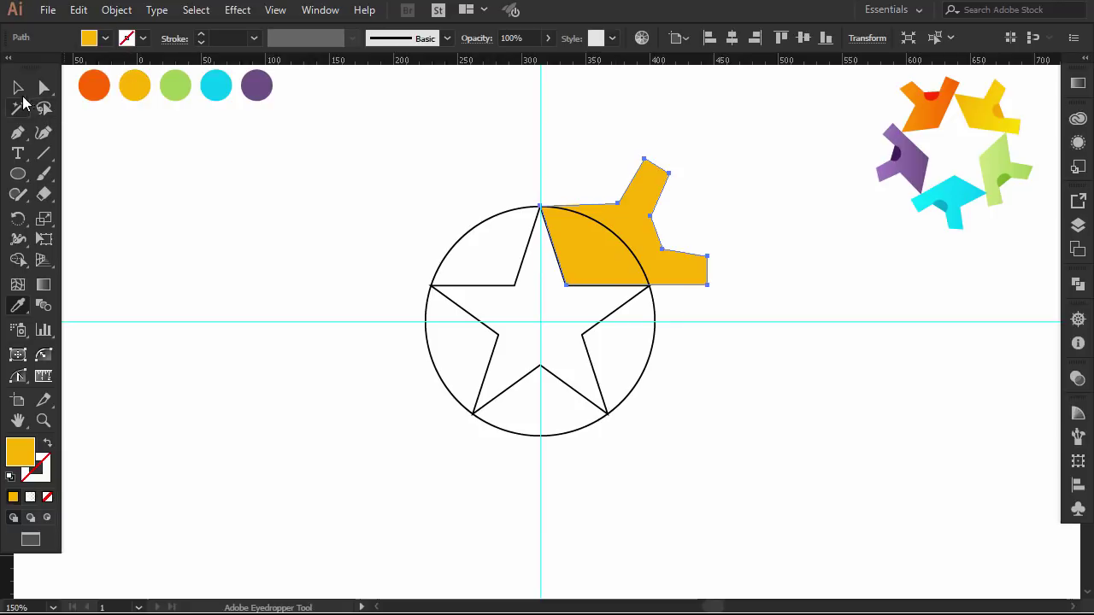
click(19, 89)
click(268, 163)
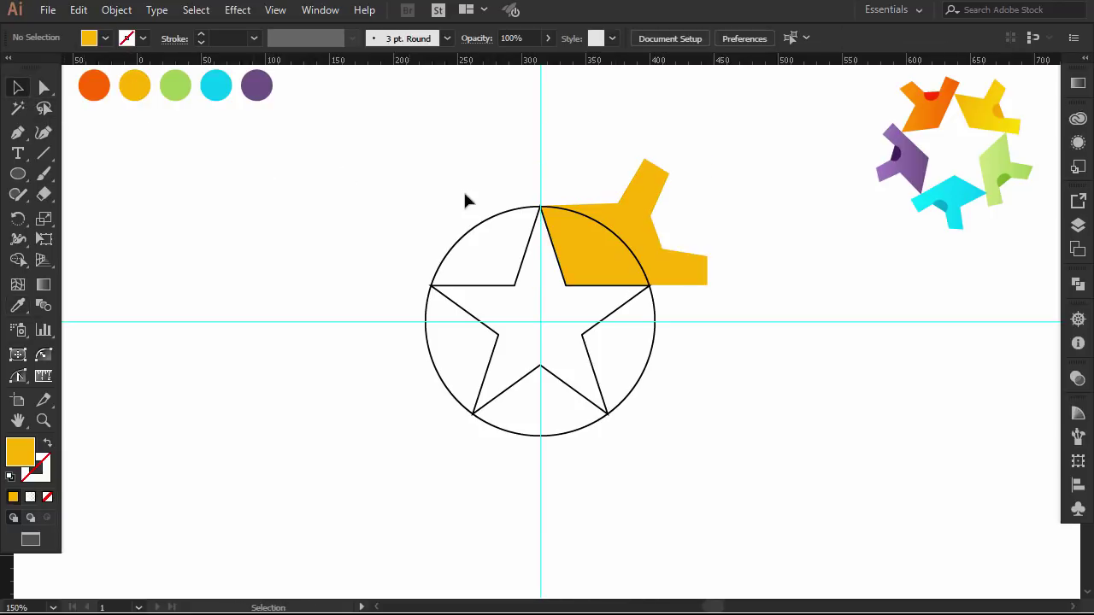
Draw a small curved piece in the arm's notch and merge it with Shape Builder.
click(18, 134)
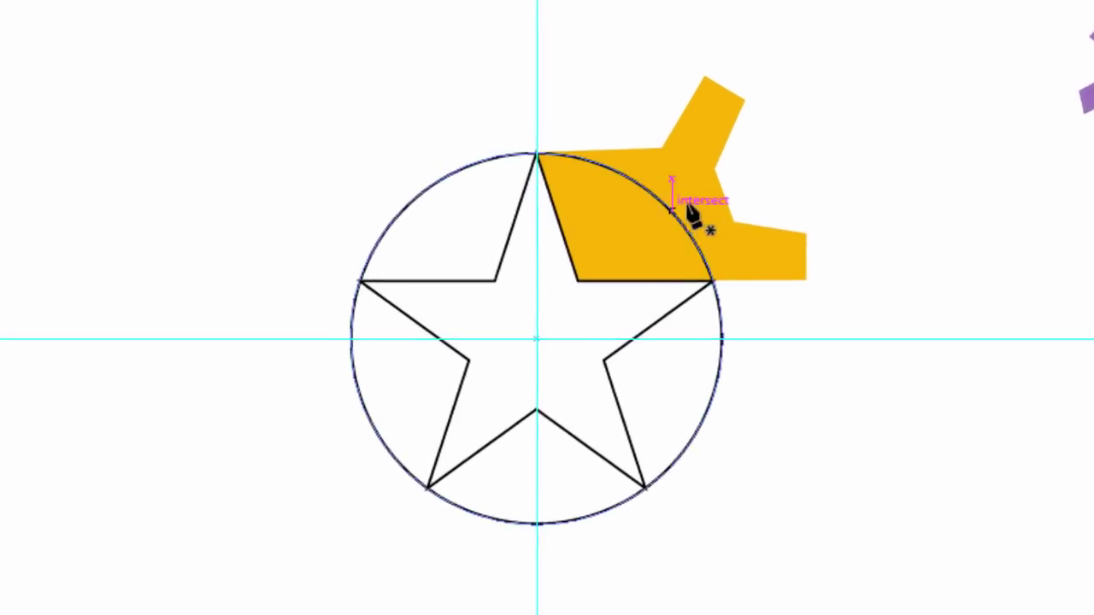
drag(718, 165, 666, 178)
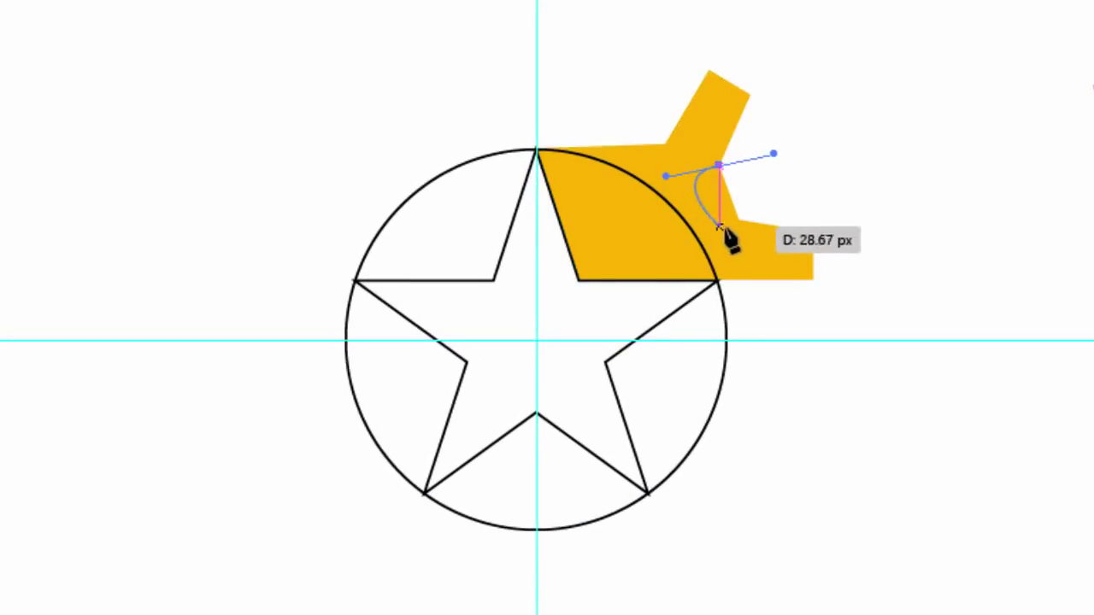
drag(739, 220, 791, 208)
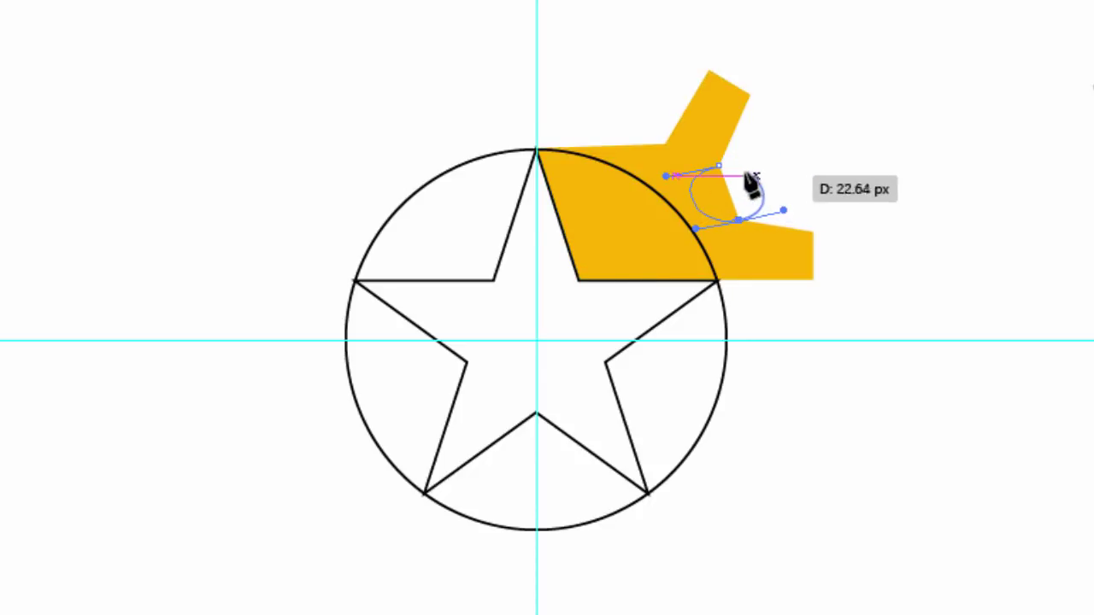
click(17, 86)
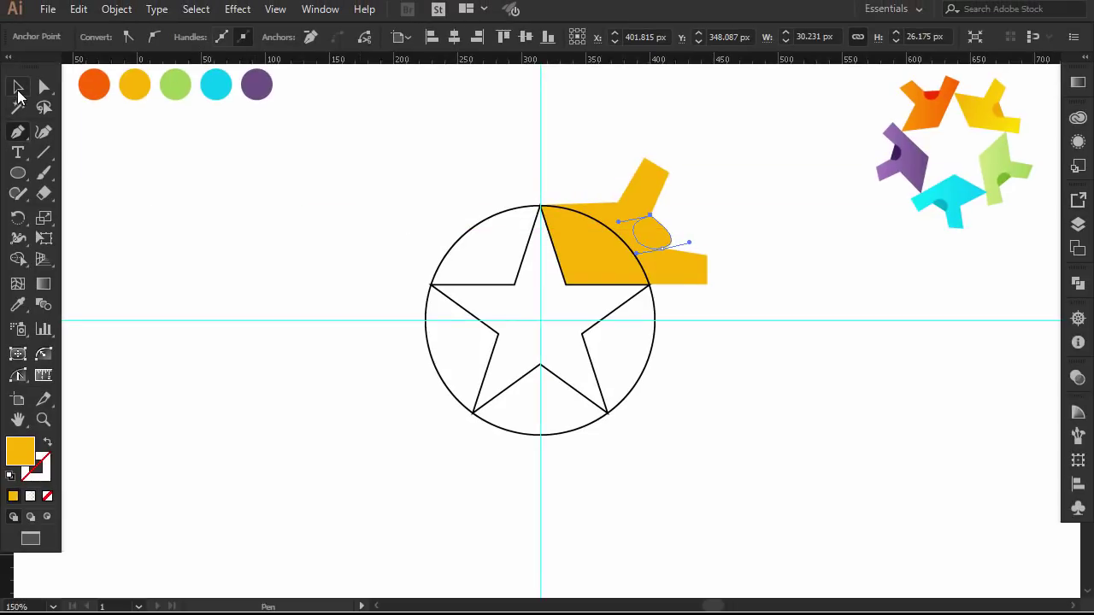
shift+click(567, 225)
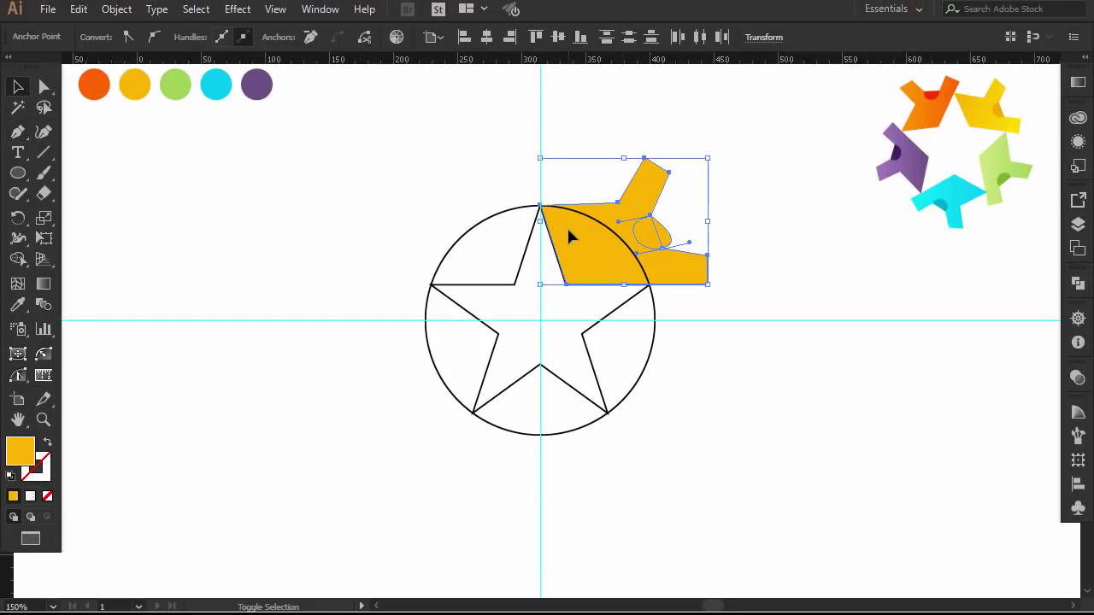
click(19, 260)
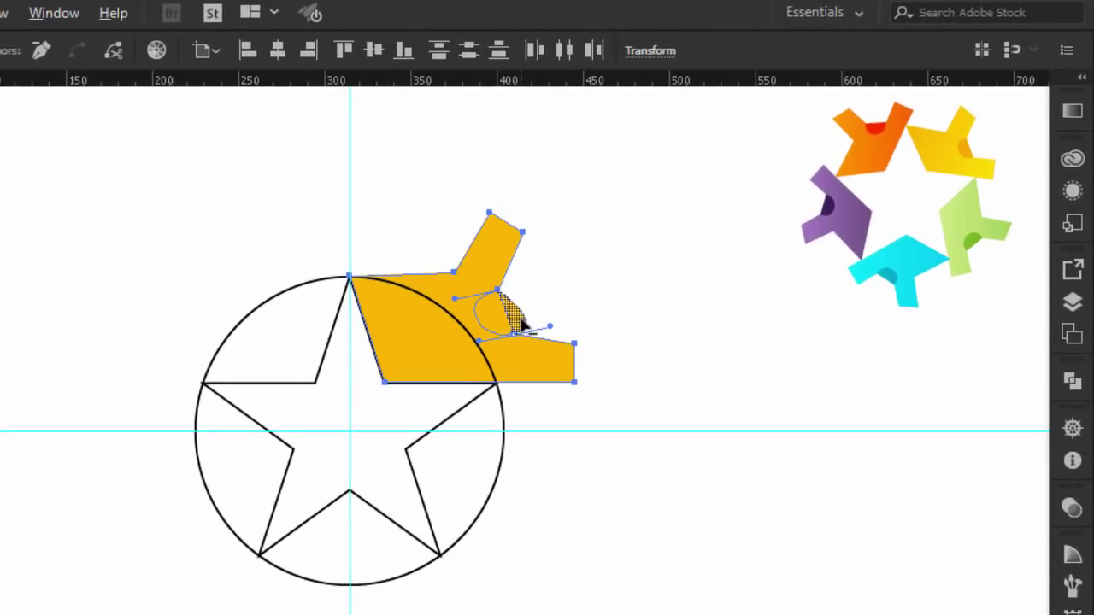
click(521, 322)
click(17, 89)
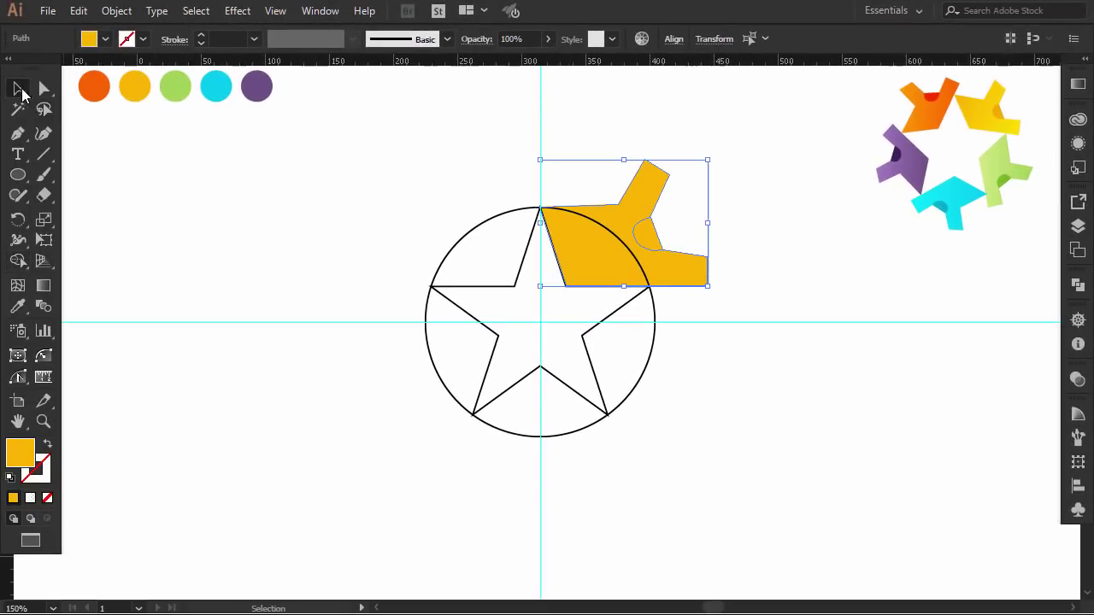
click(247, 198)
Set the small notch piece's blend mode to Multiply in the Transparency panel, then deselect.
click(654, 241)
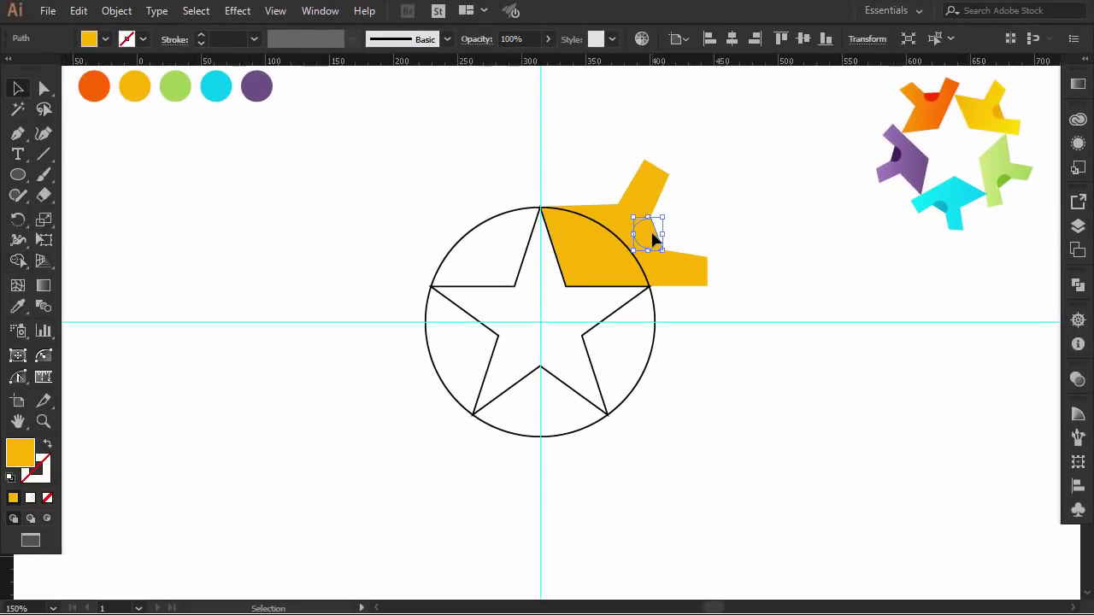
click(1079, 381)
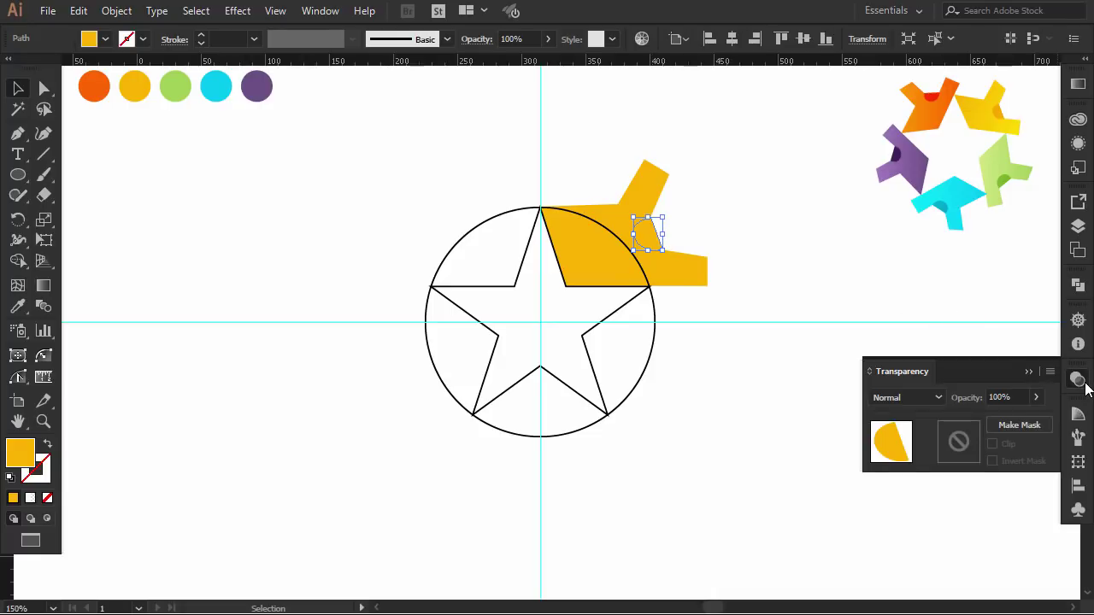
click(889, 396)
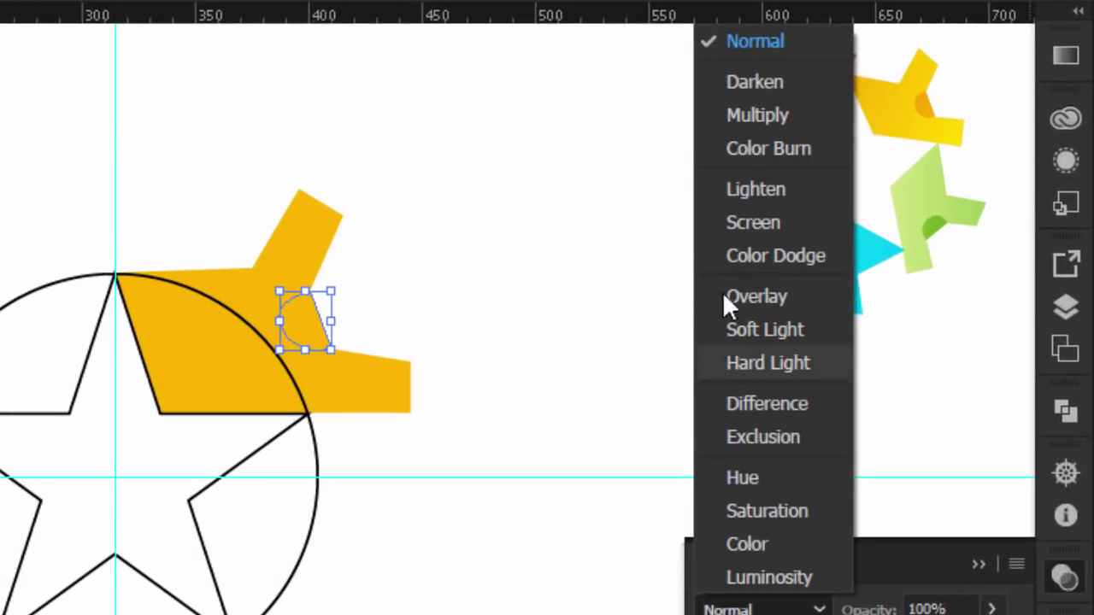
click(737, 118)
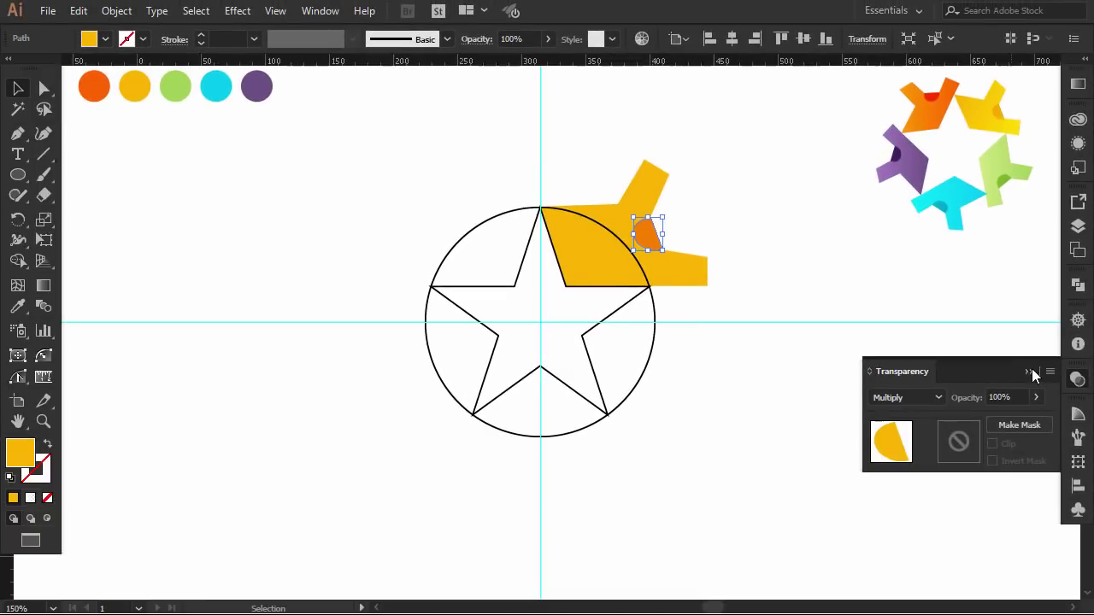
click(1035, 372)
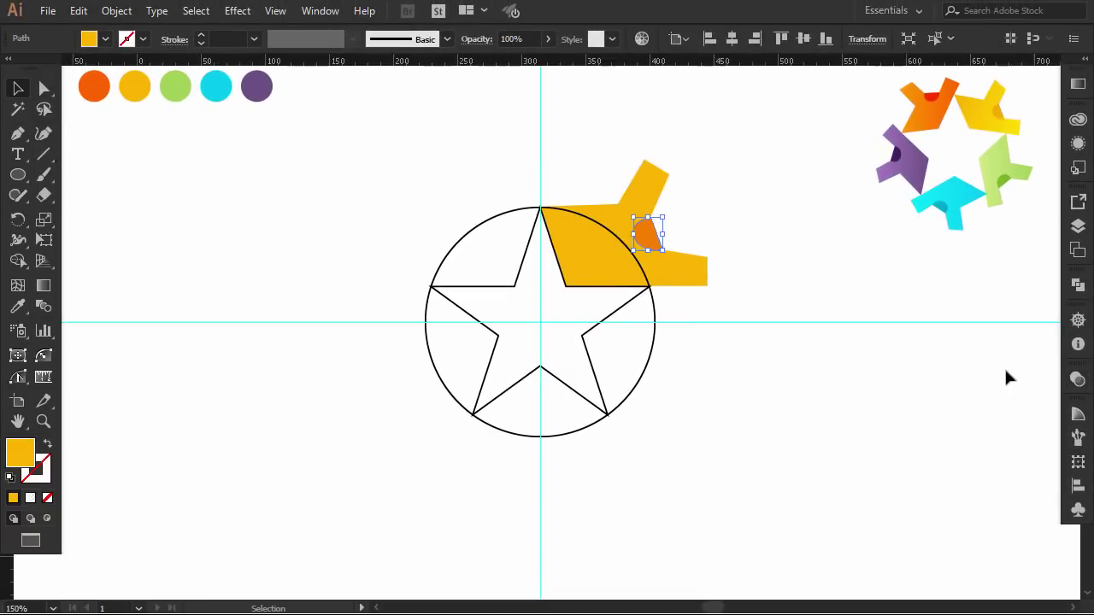
click(770, 330)
key(ctrl+r)
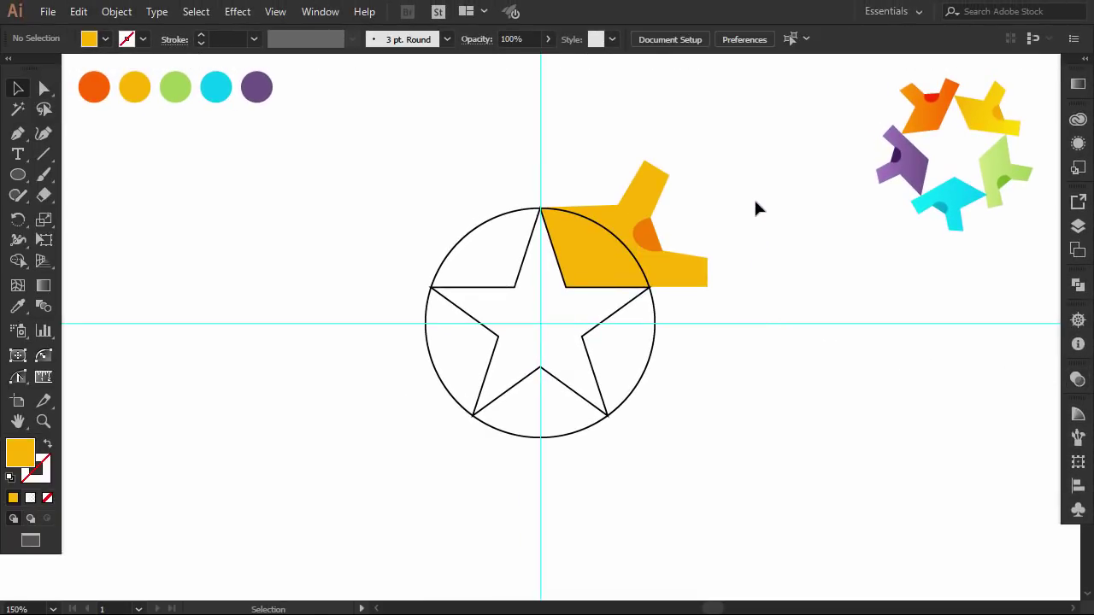
drag(752, 154, 676, 230)
Lock the circle and star outlines so they can't be selected.
drag(450, 343, 479, 409)
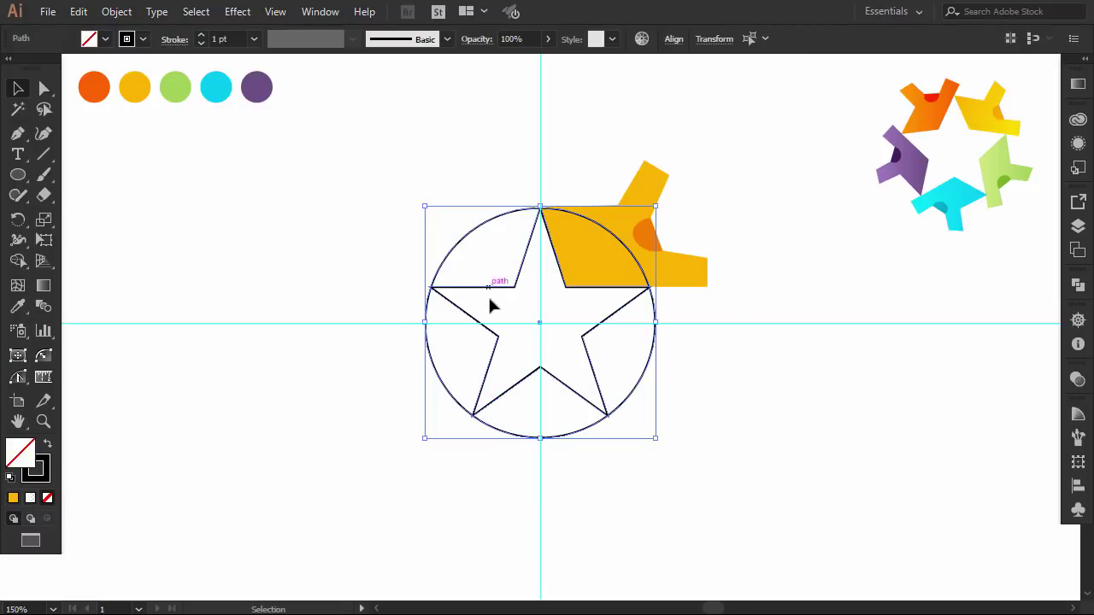
click(116, 11)
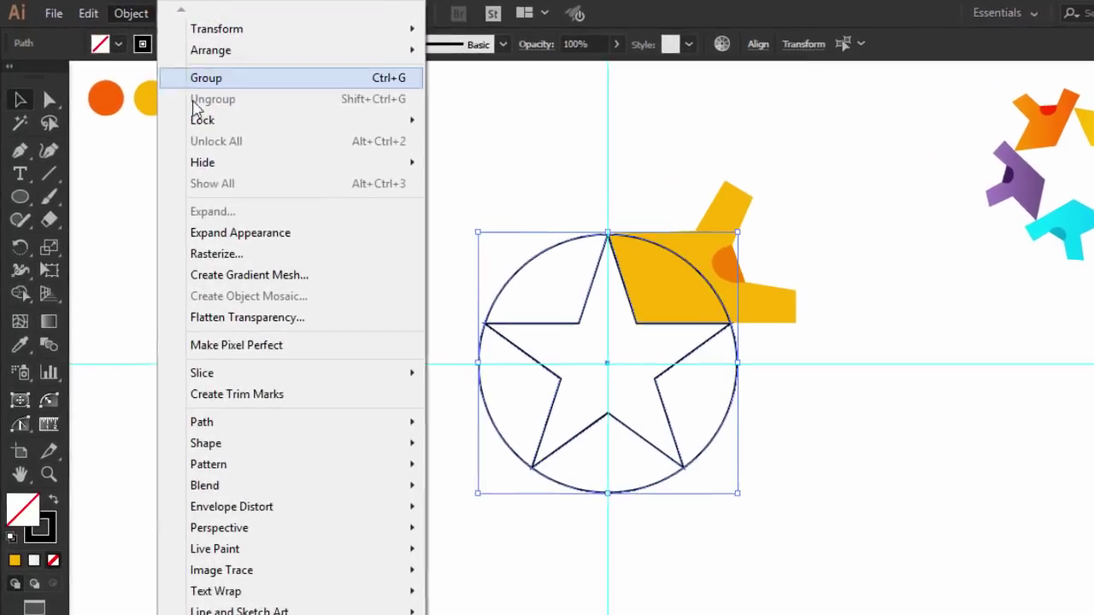
mouse_move(186, 110)
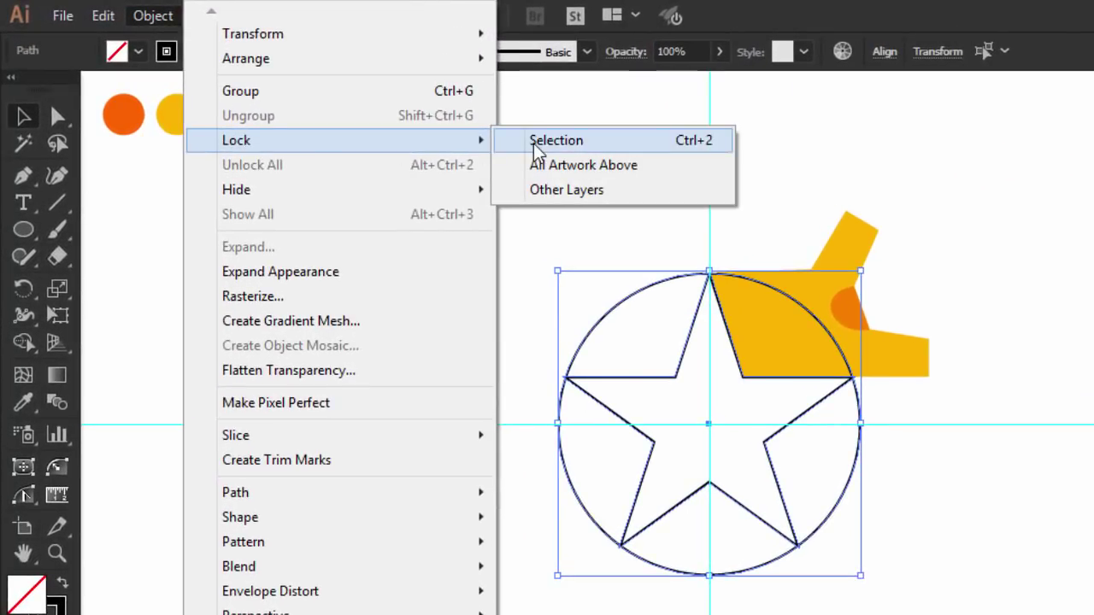
click(523, 141)
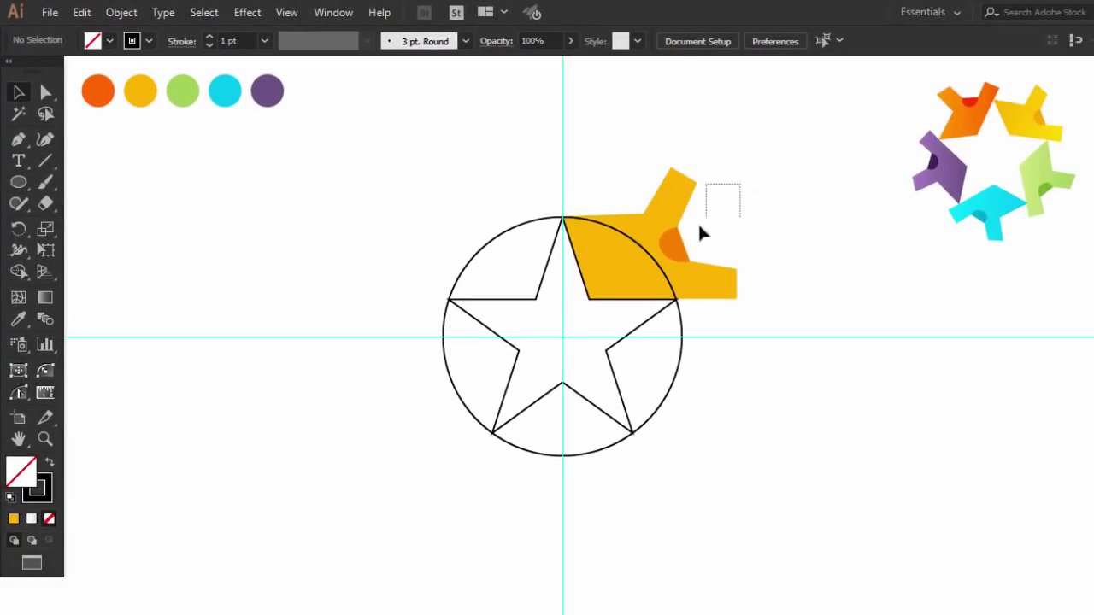
Rotate a copy of the yellow piece around the star centre and repeat with Ctrl+D for five pieces.
drag(699, 233, 668, 237)
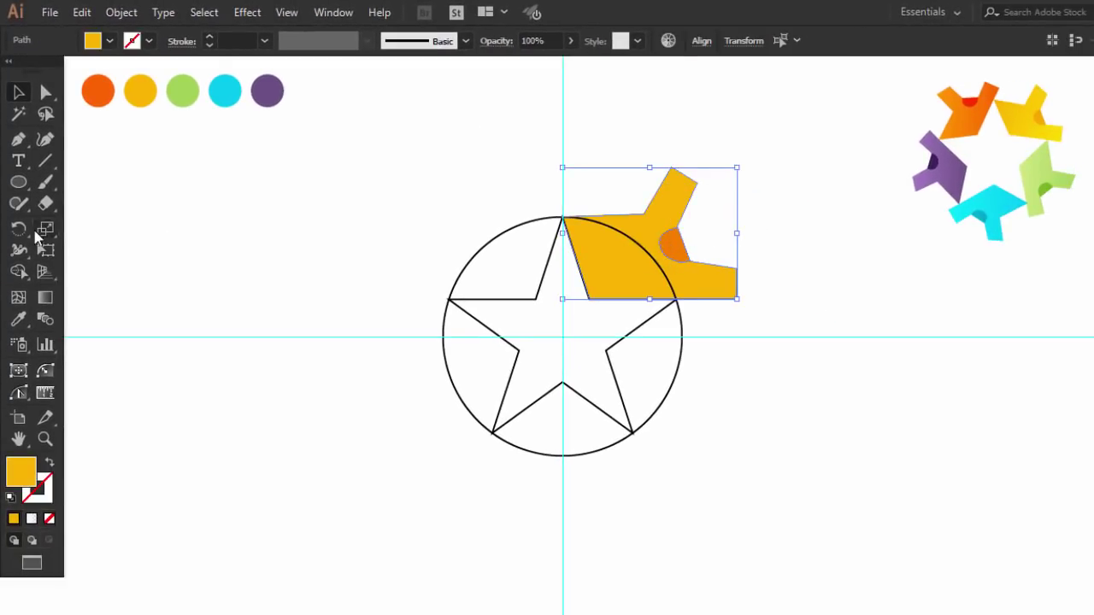
click(18, 229)
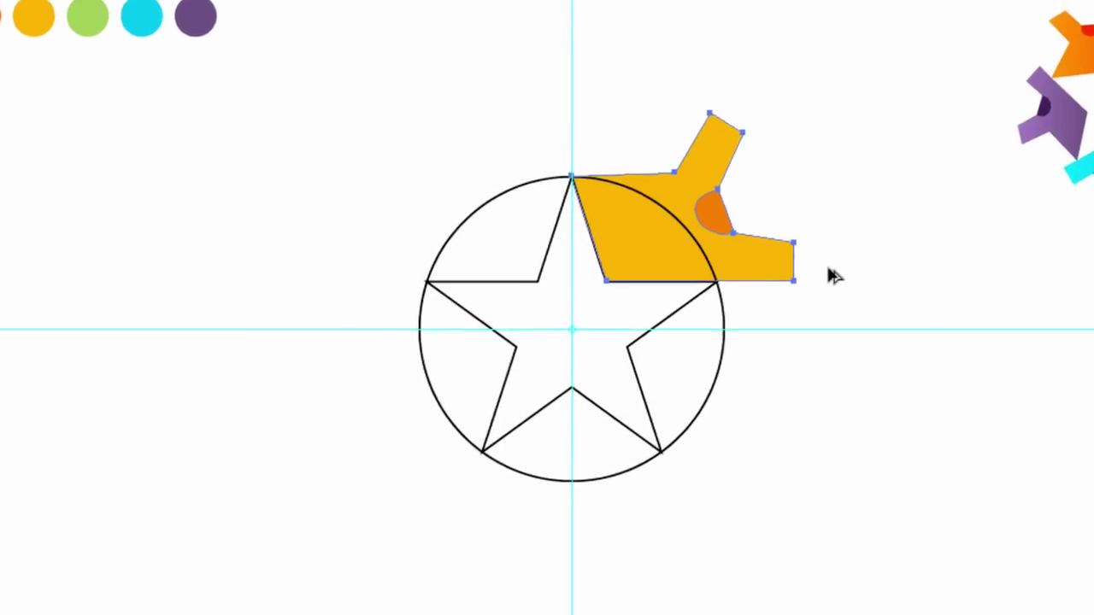
drag(885, 266, 769, 614)
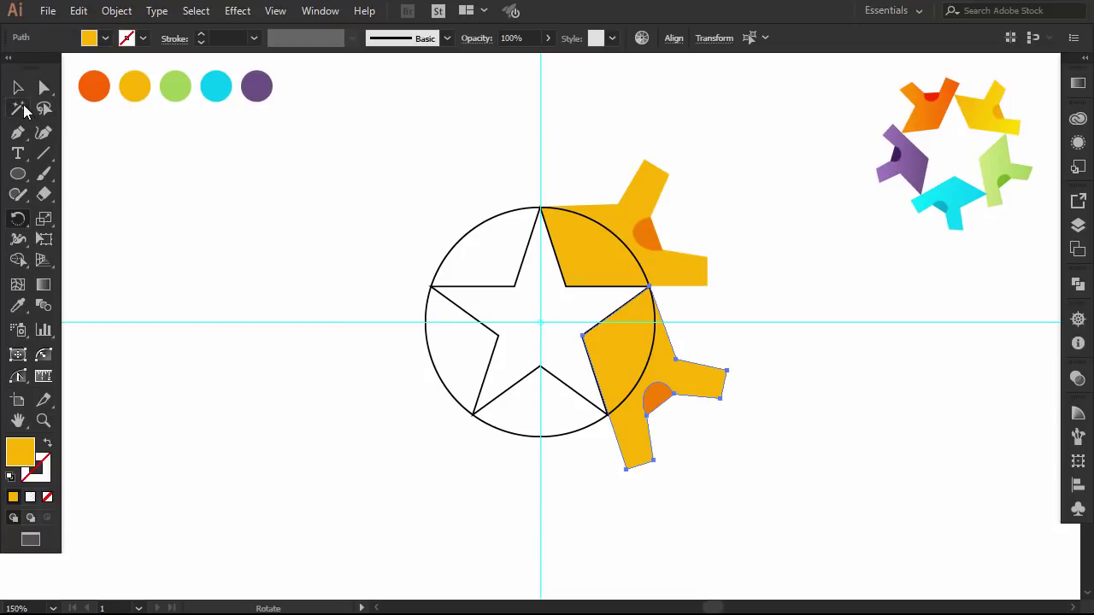
click(18, 88)
key(a)
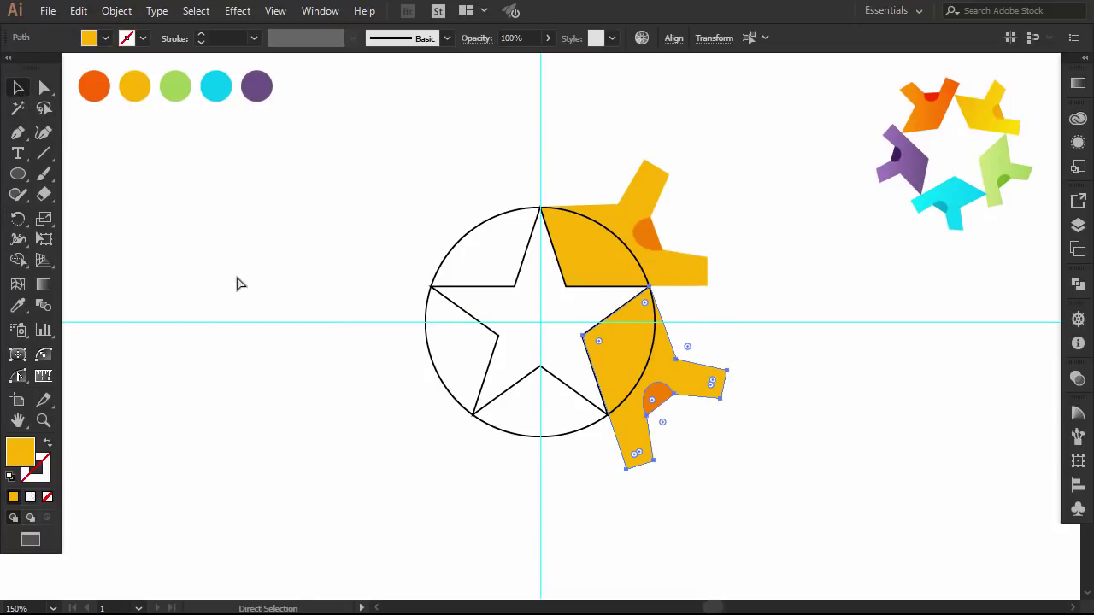
key(ctrl+d)
key(ctrl+d)
key(ctrl+d)
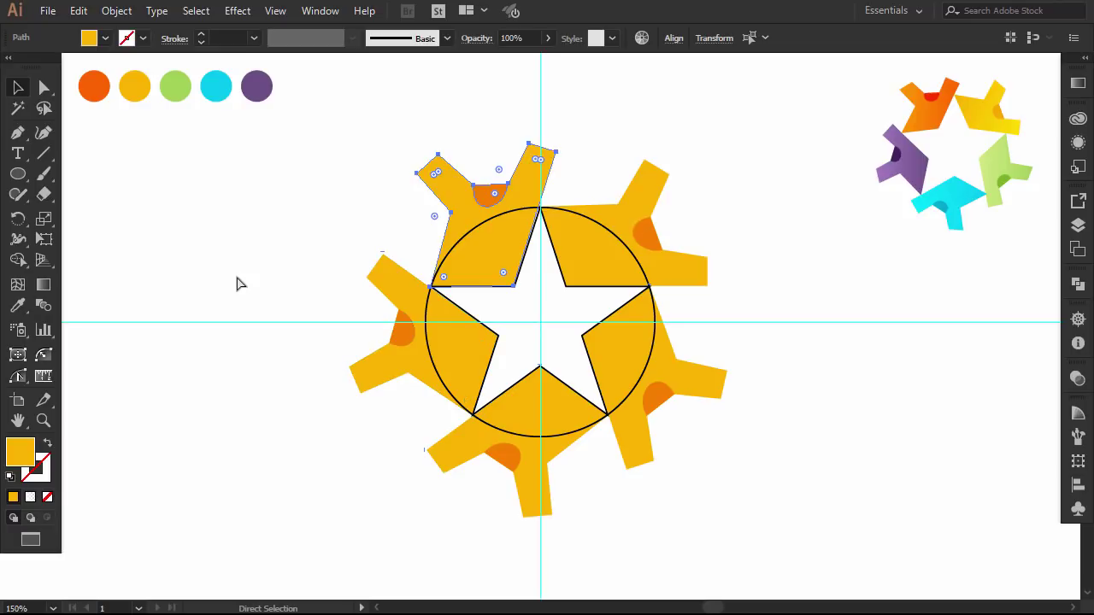
key(v)
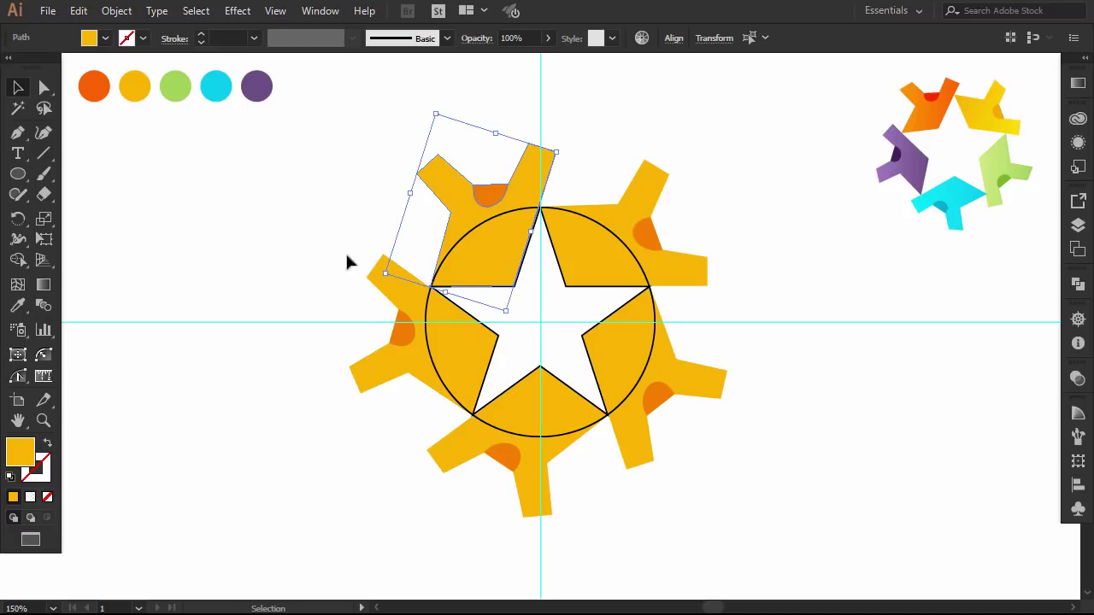
click(771, 306)
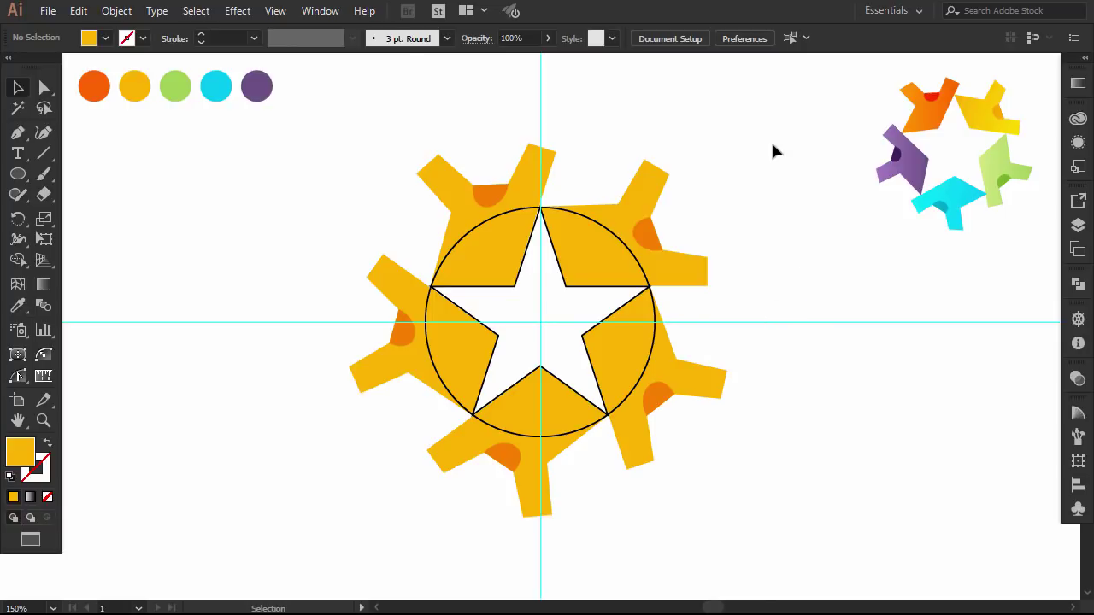
Select all five yellow pieces, move them left and scale them down.
drag(770, 128, 364, 505)
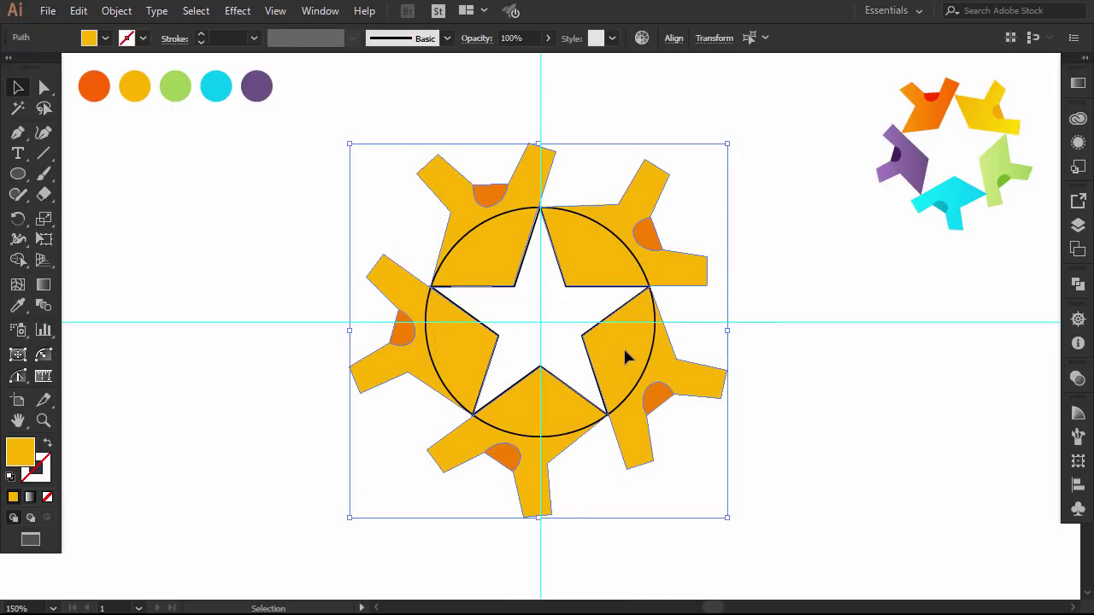
drag(624, 357, 370, 355)
drag(469, 143, 405, 197)
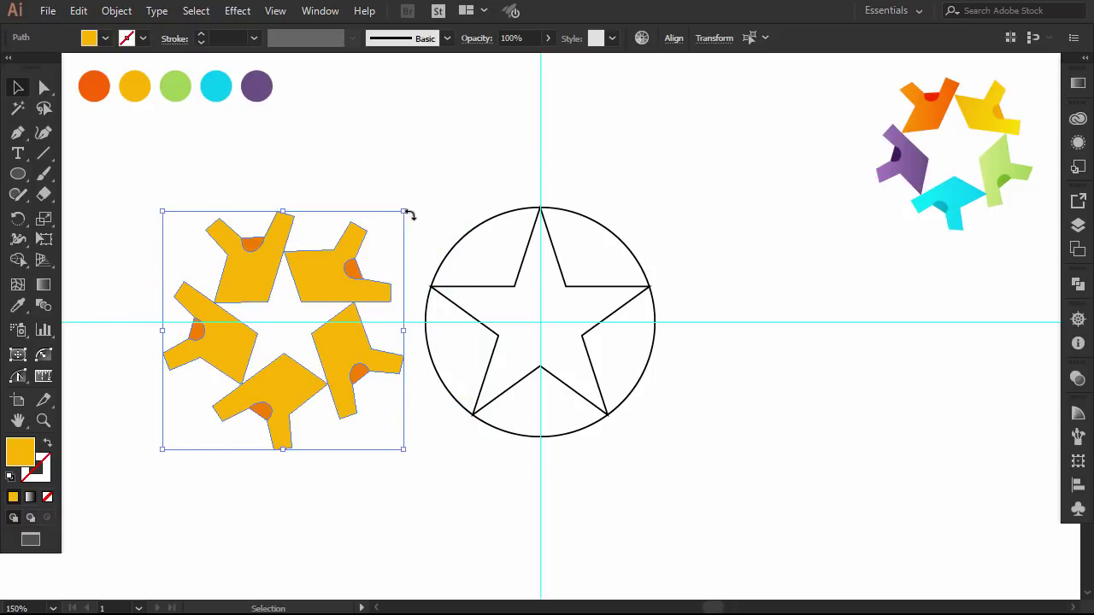
click(652, 202)
Hide the guides, unlock and delete the circle-and-star template, and recentre the pieces.
right_click(725, 205)
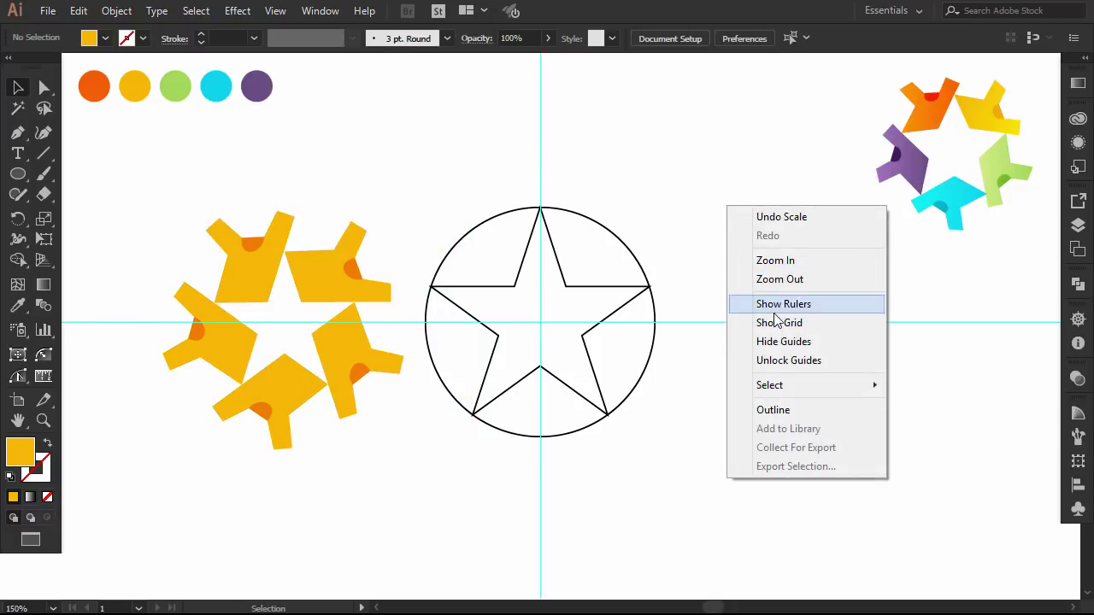
click(784, 343)
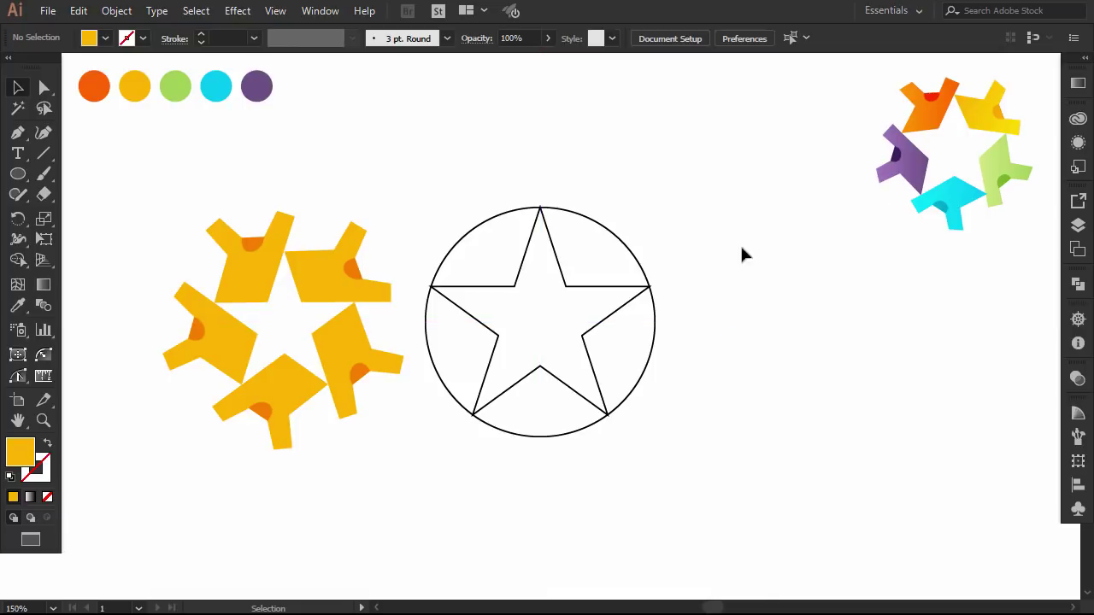
click(124, 11)
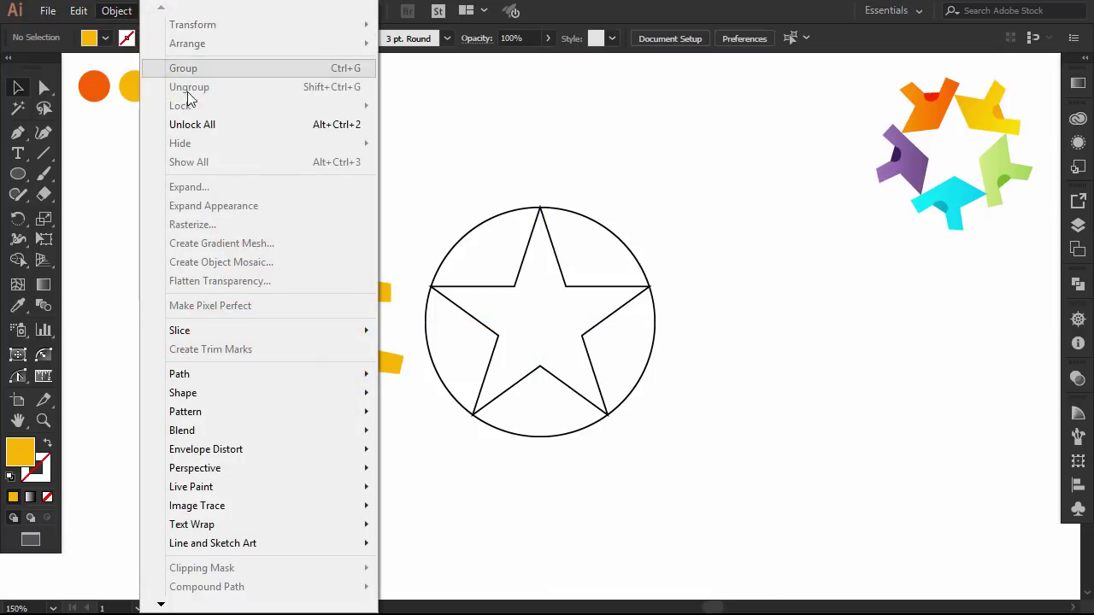
click(198, 122)
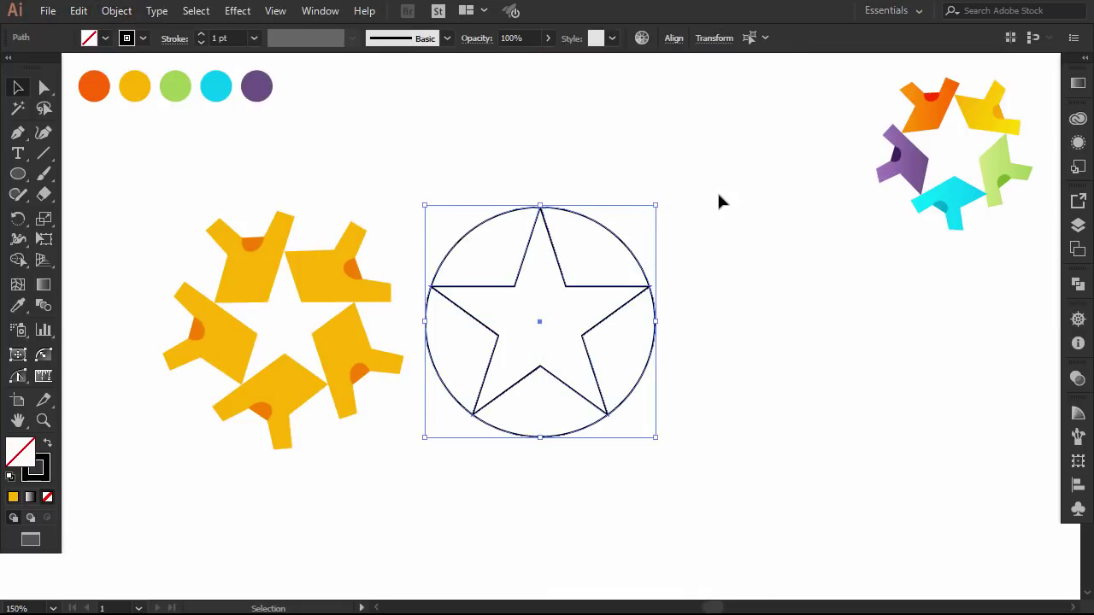
key(Delete)
drag(475, 221, 184, 422)
drag(347, 345, 565, 344)
Recolour the lower-right piece green and the bottom piece cyan from the swatch circles.
click(737, 325)
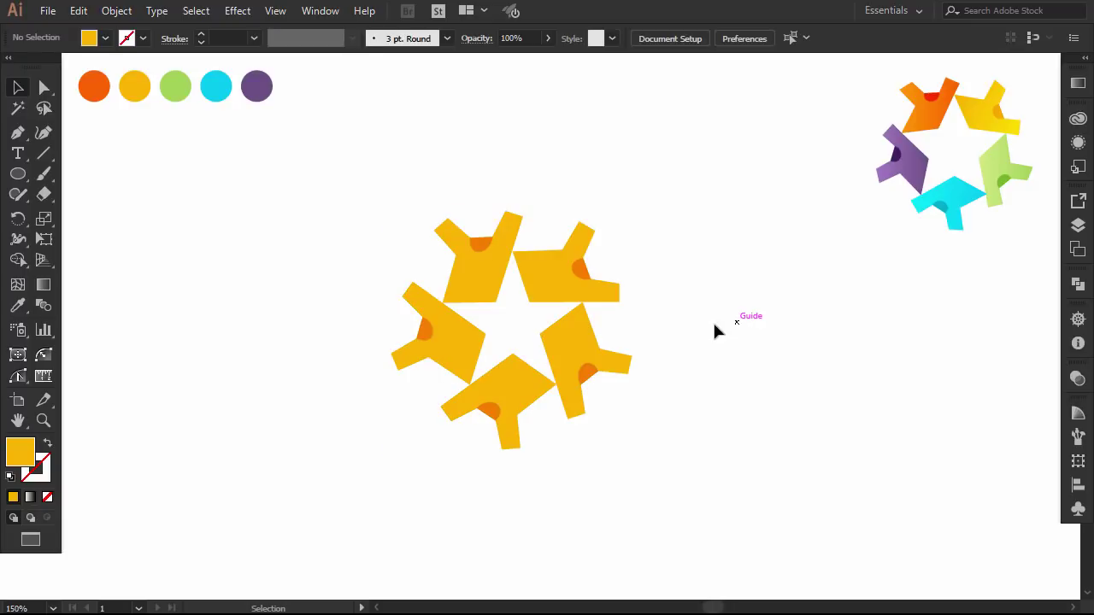
click(542, 278)
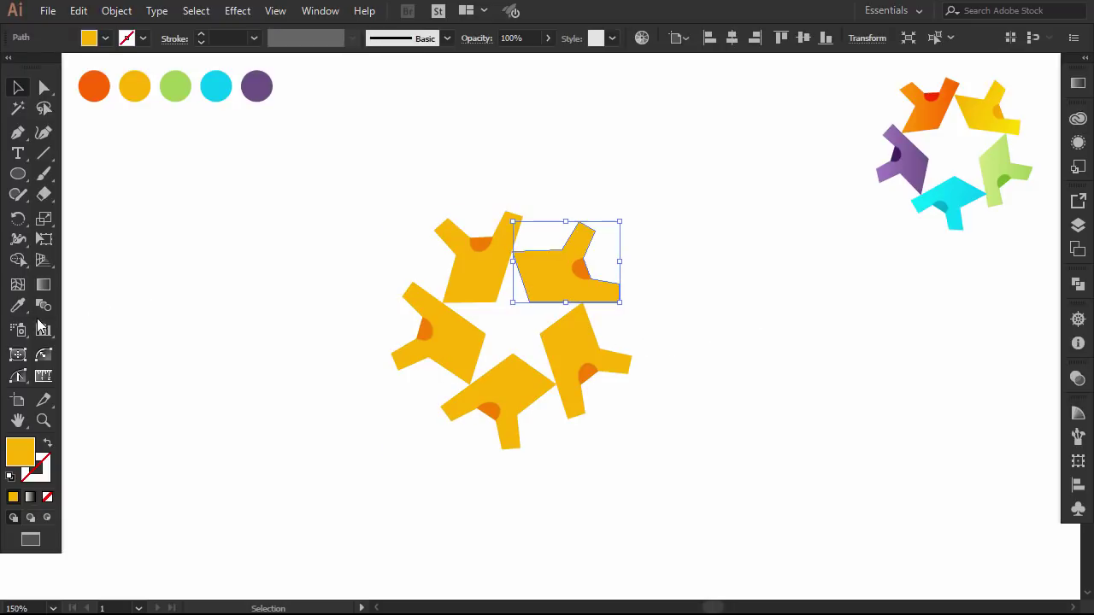
click(549, 346)
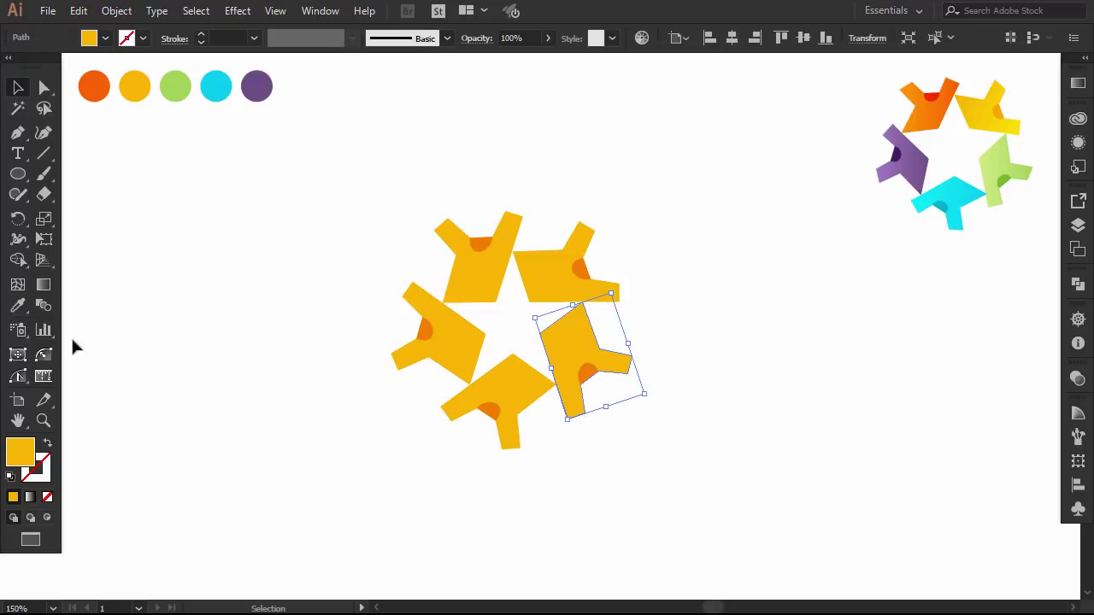
click(18, 306)
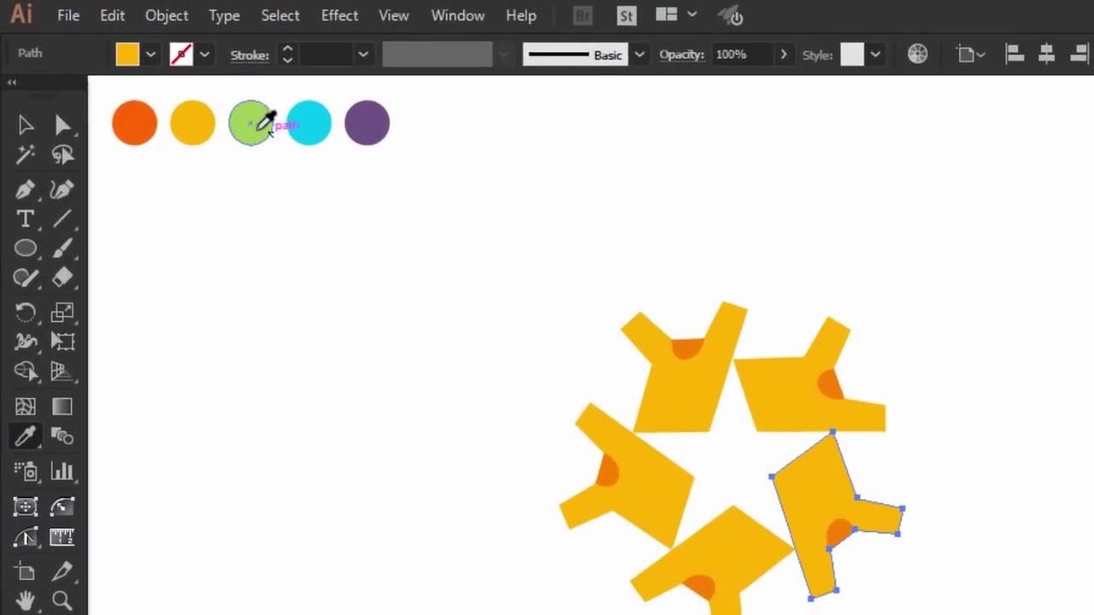
click(176, 87)
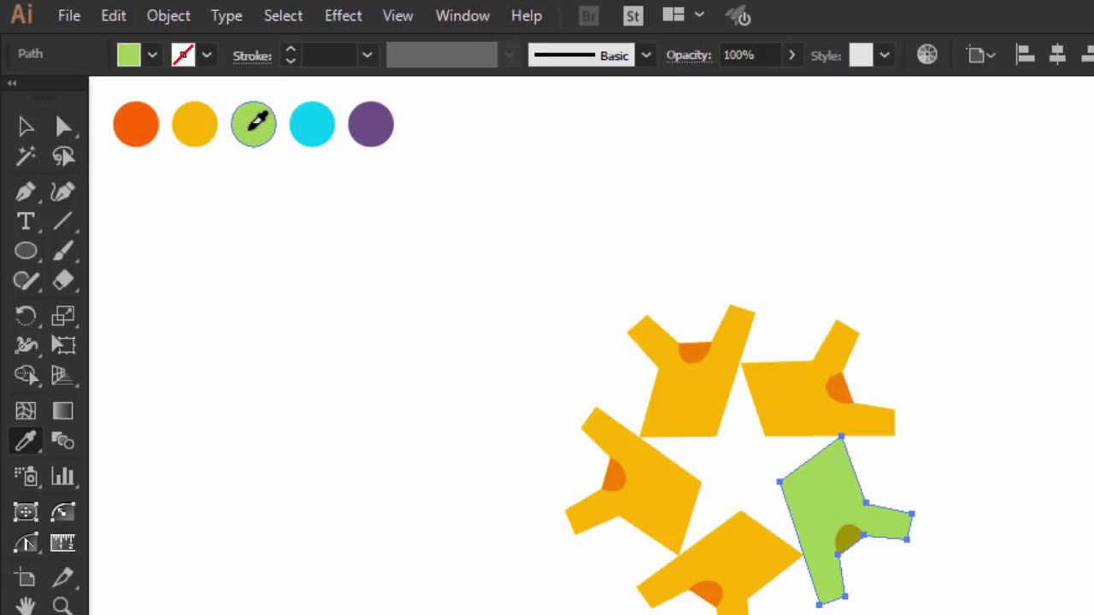
click(26, 127)
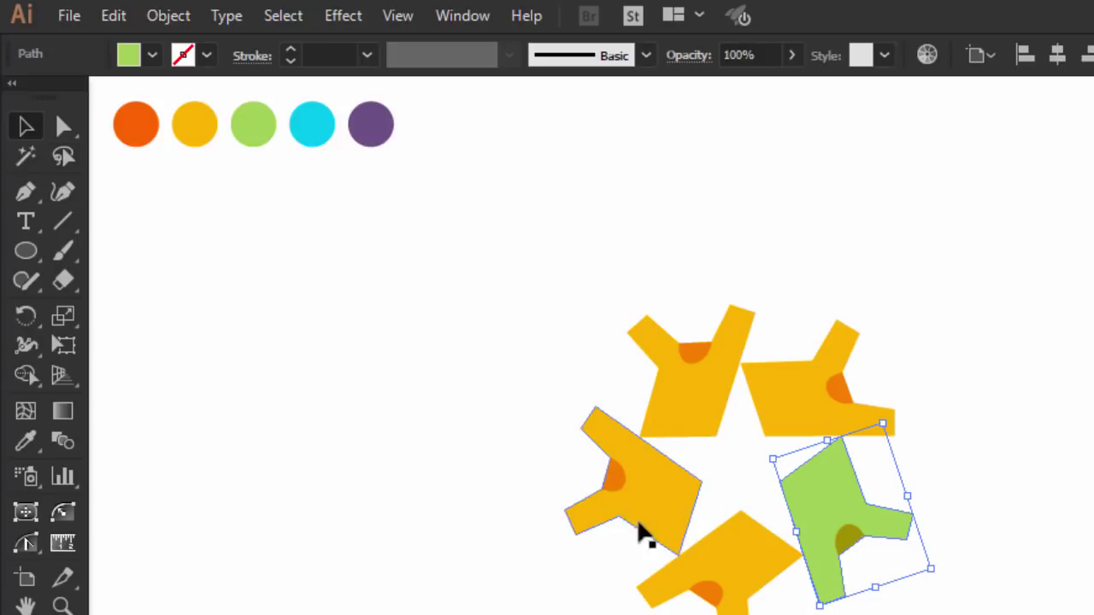
click(716, 562)
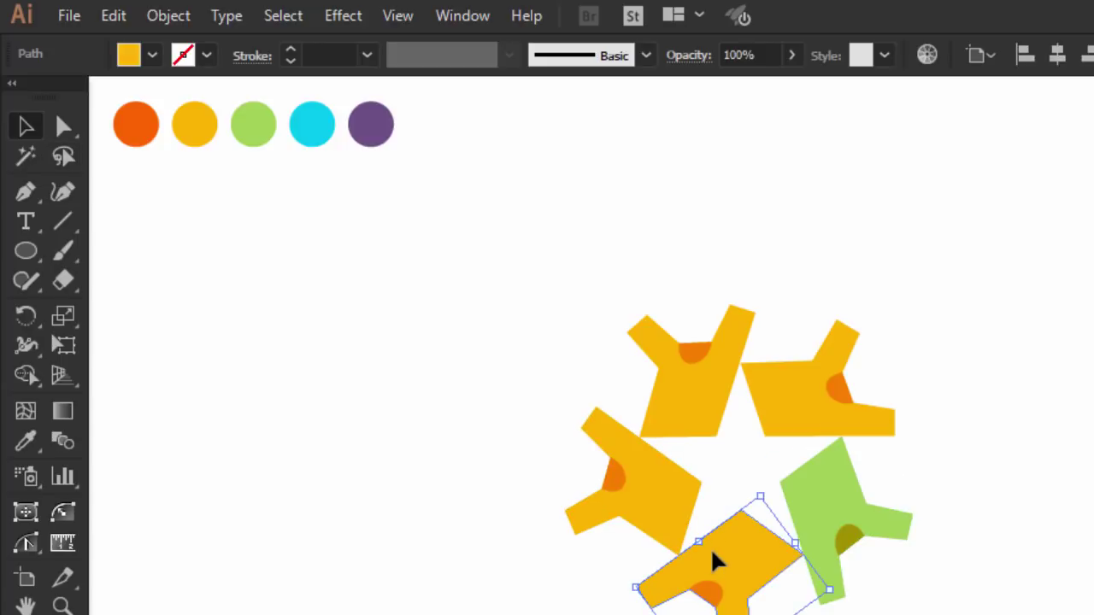
click(26, 443)
click(304, 132)
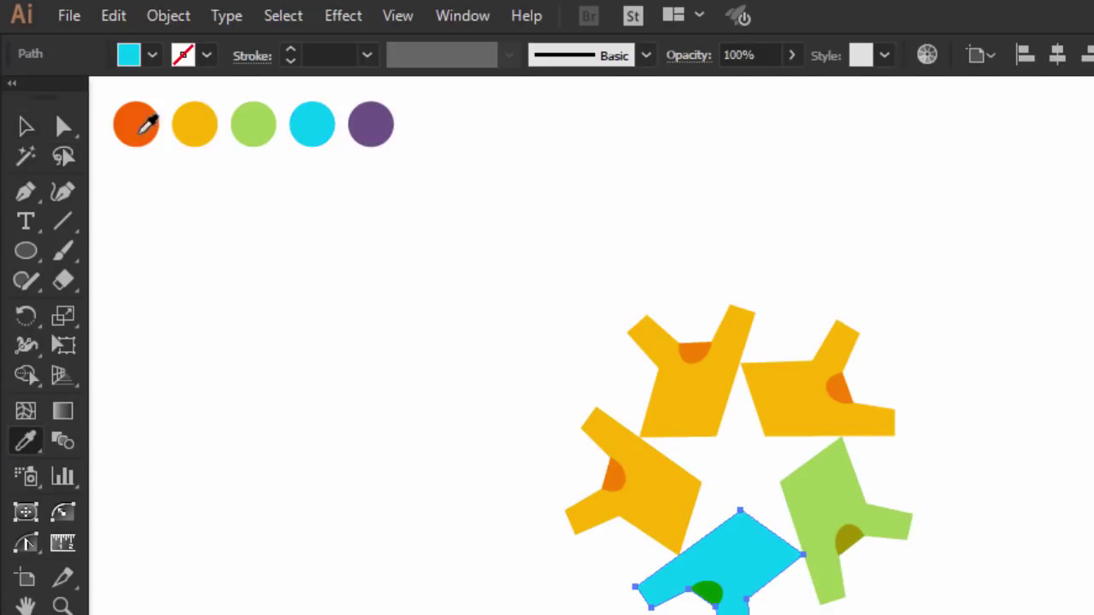
Recolour the left piece purple and the top-left piece orange, leaving one yellow.
click(26, 127)
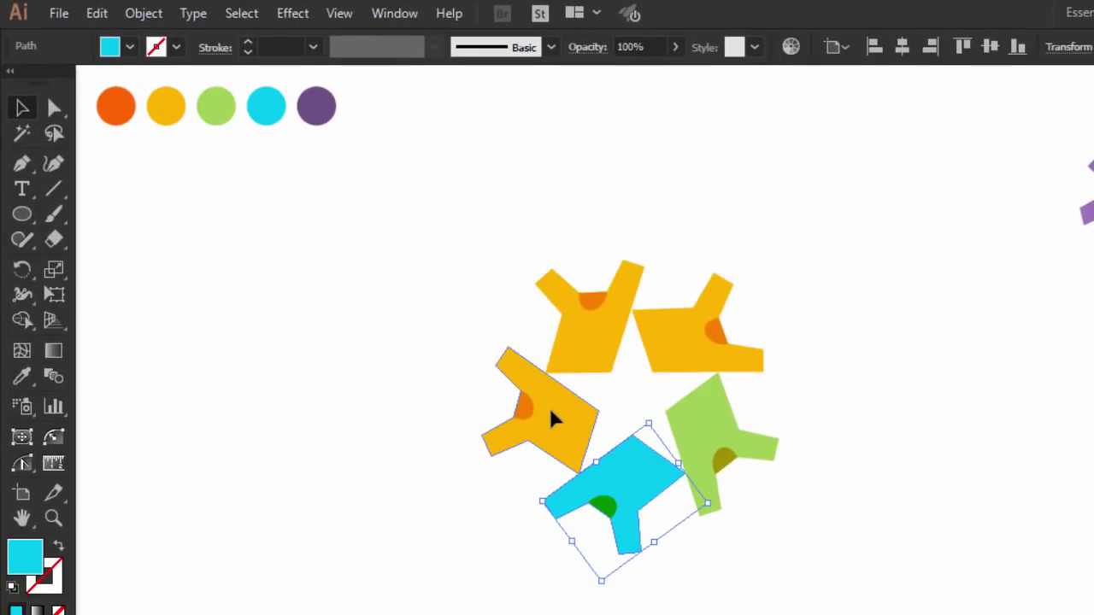
click(552, 412)
click(22, 376)
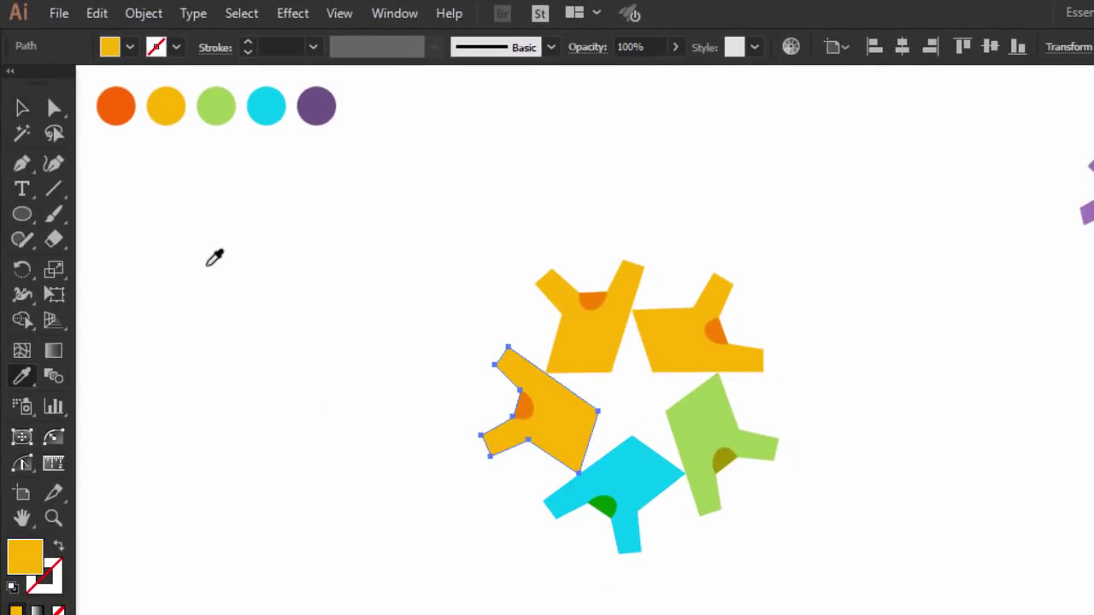
click(316, 107)
click(23, 108)
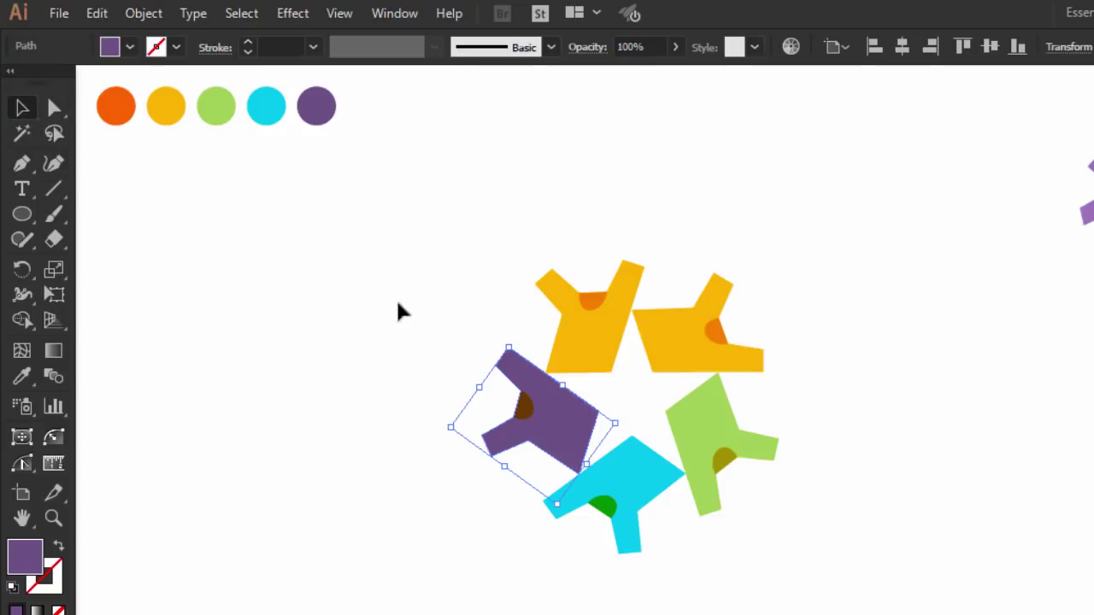
click(574, 361)
click(24, 379)
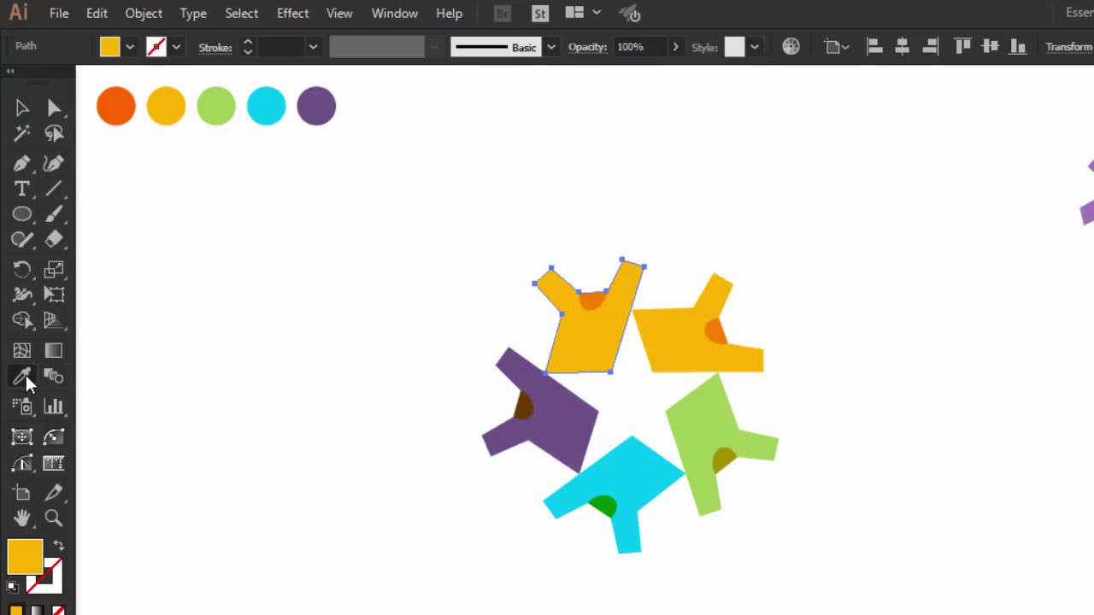
click(125, 106)
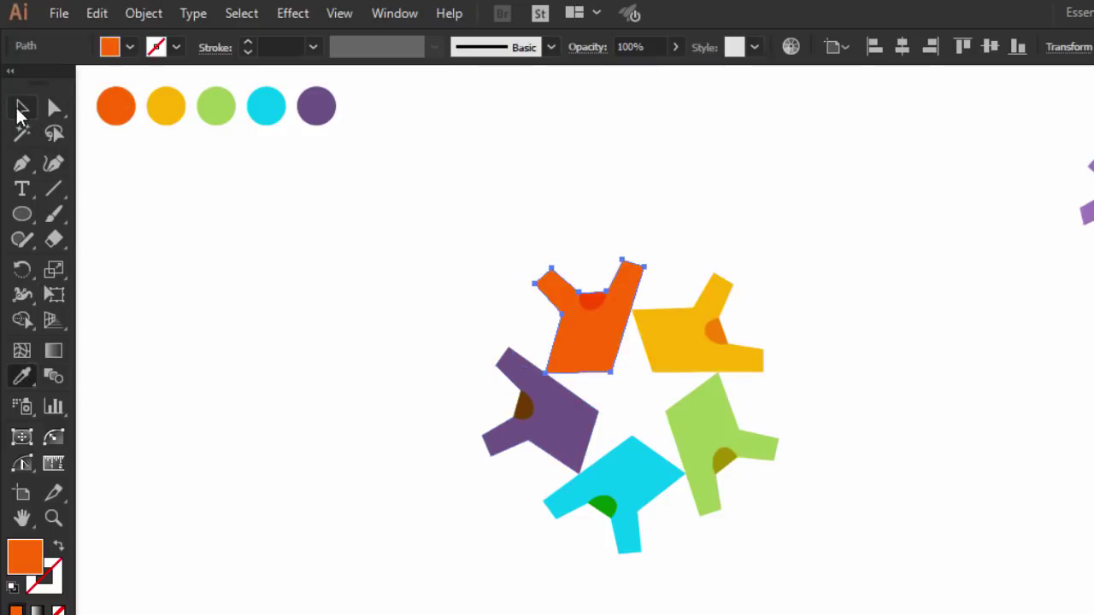
click(22, 109)
Fill the green piece's inner semicircle with its green and set it to Multiply.
click(727, 459)
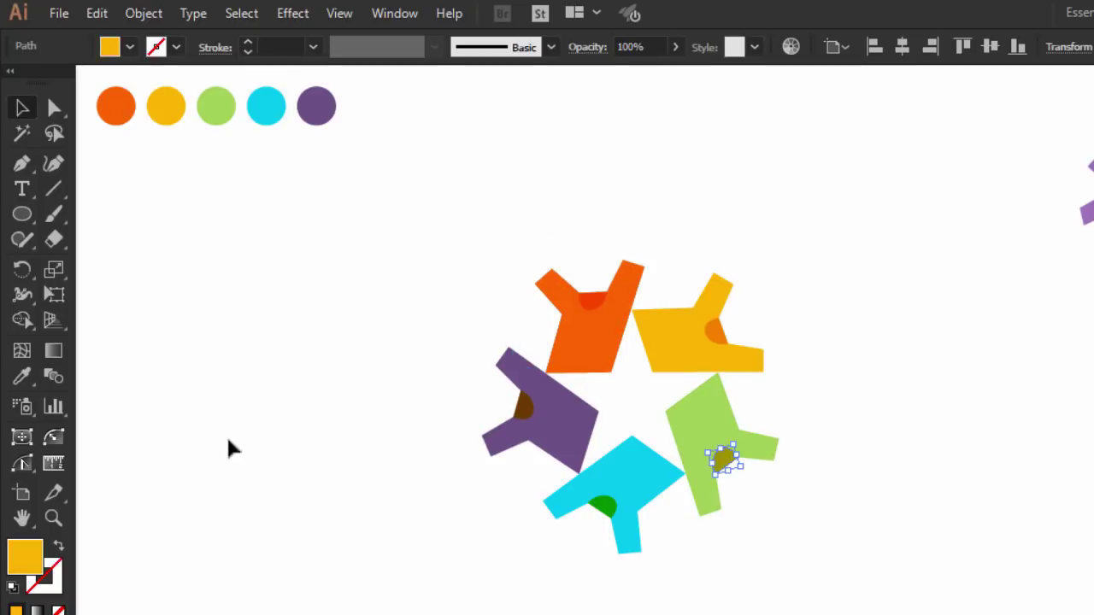
click(24, 377)
click(648, 391)
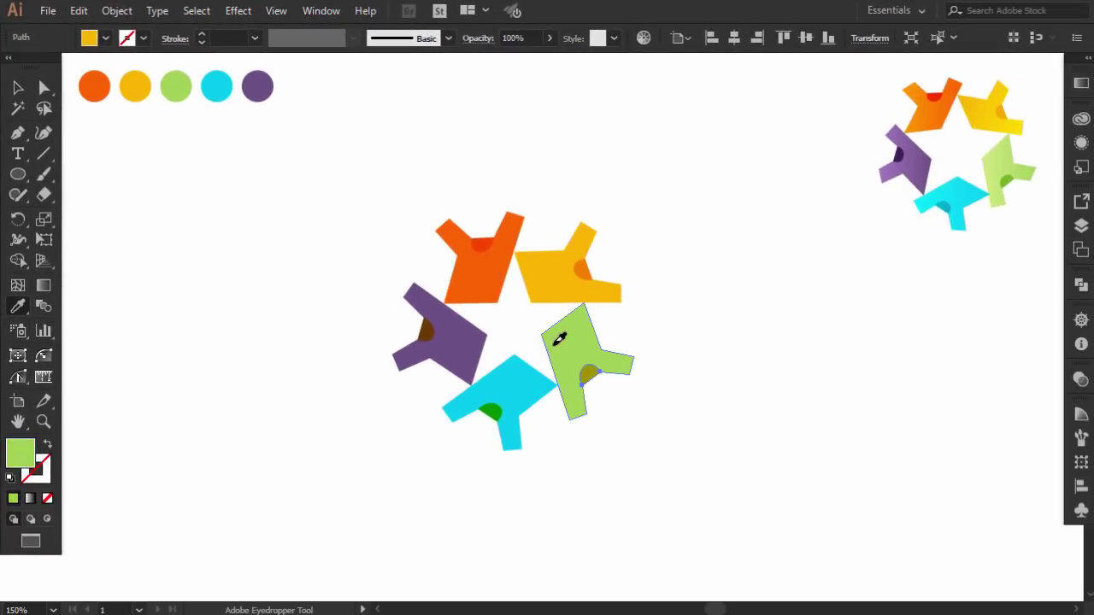
click(1082, 380)
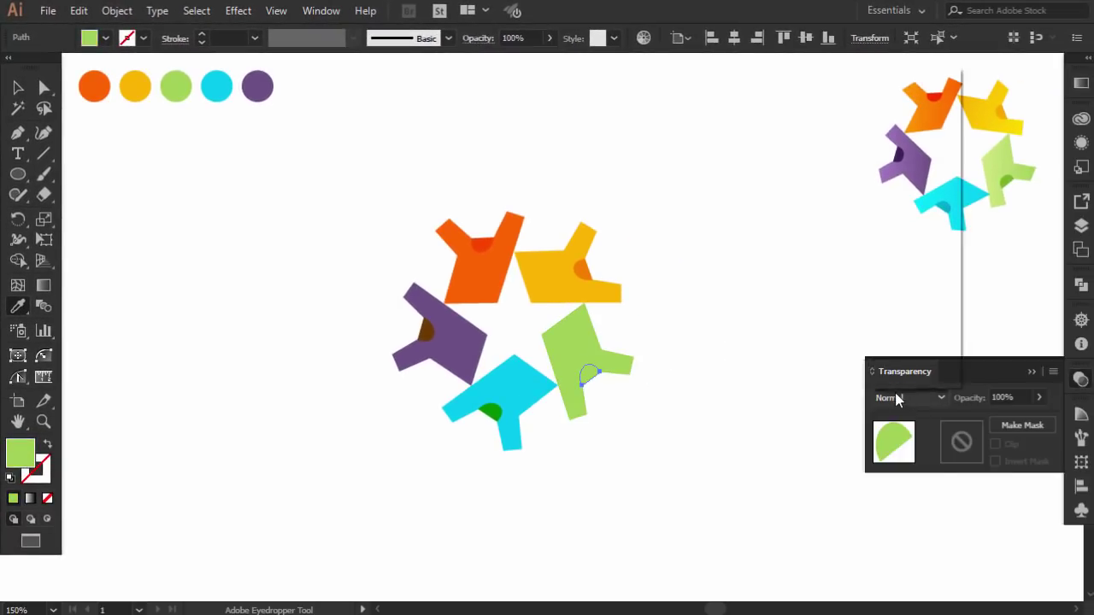
click(895, 395)
click(897, 117)
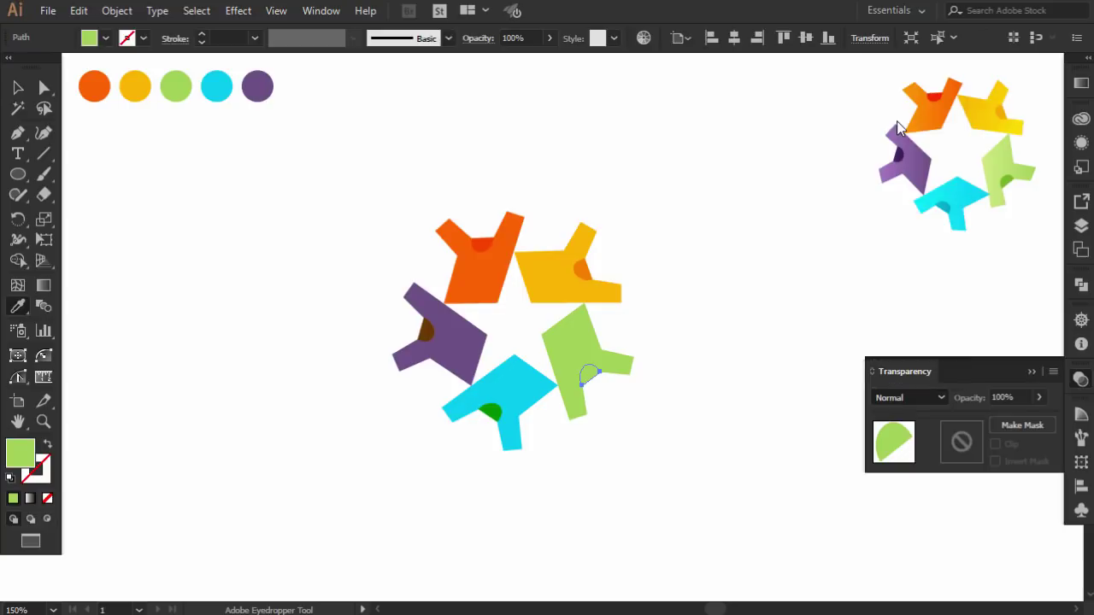
click(18, 88)
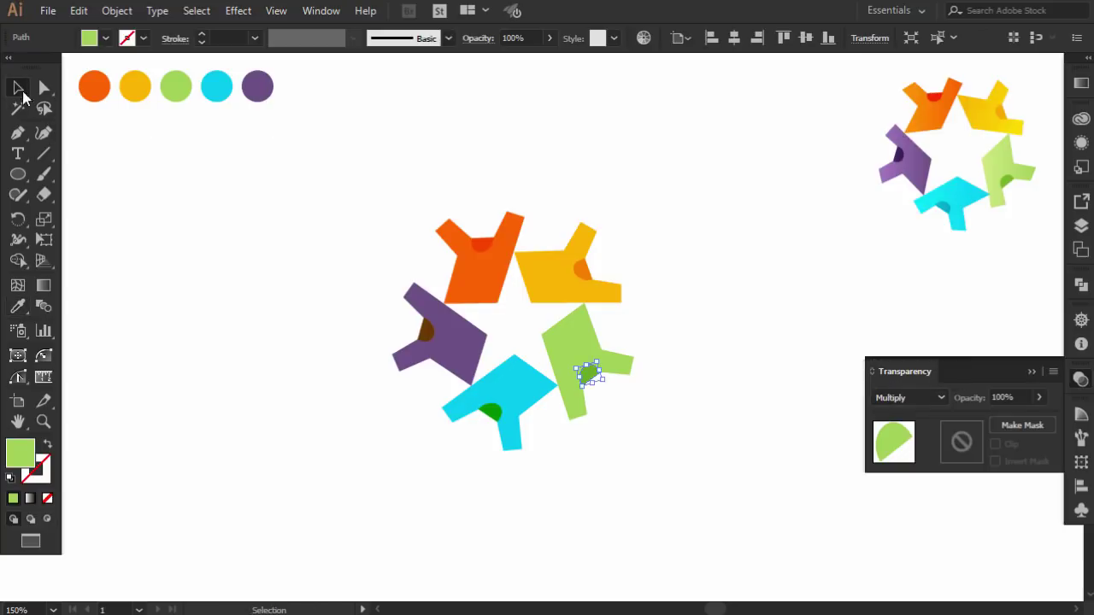
Give the orange piece's semicircle the orange colour with Multiply blending.
click(582, 269)
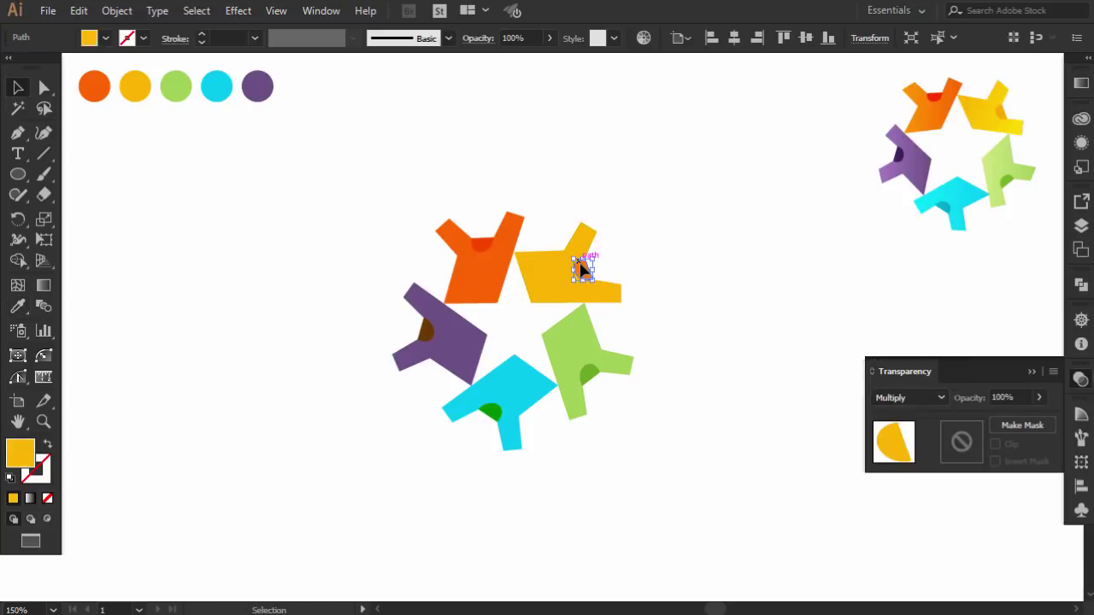
click(485, 244)
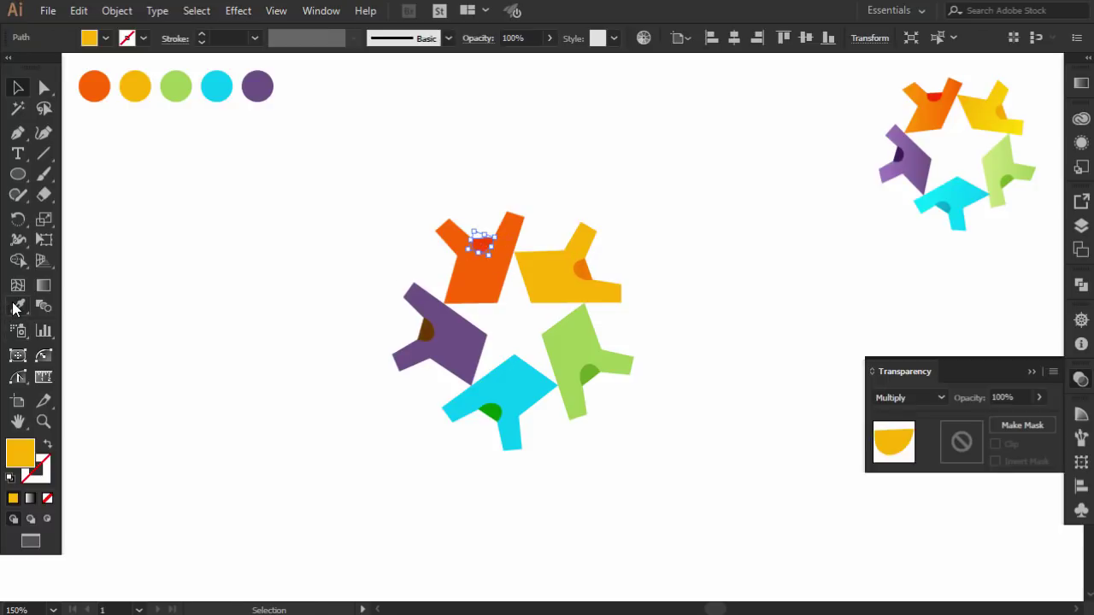
click(15, 307)
click(479, 274)
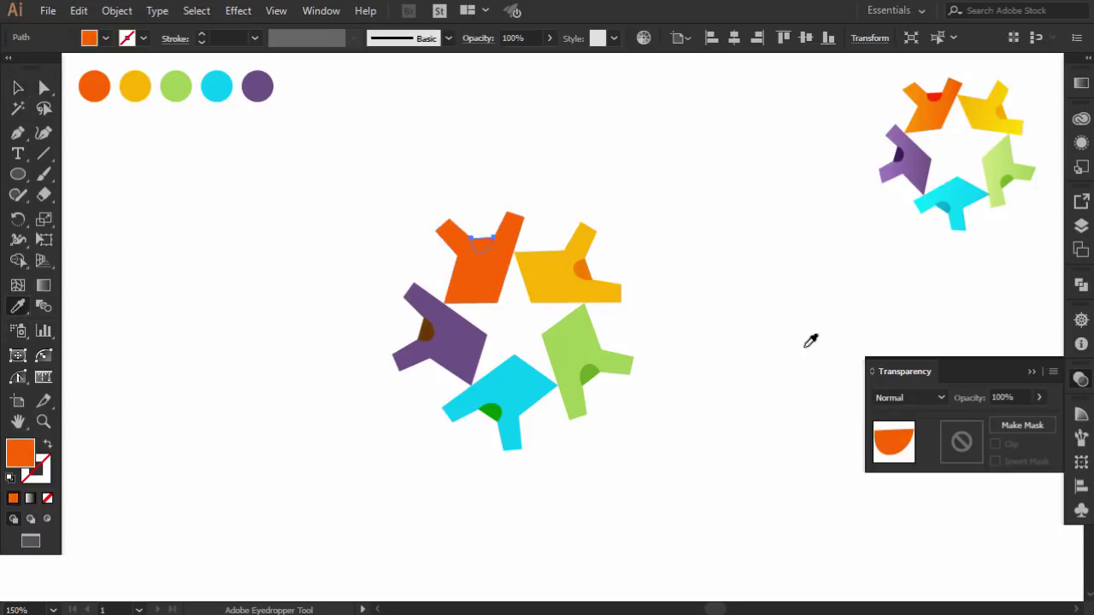
click(909, 397)
click(900, 119)
click(18, 87)
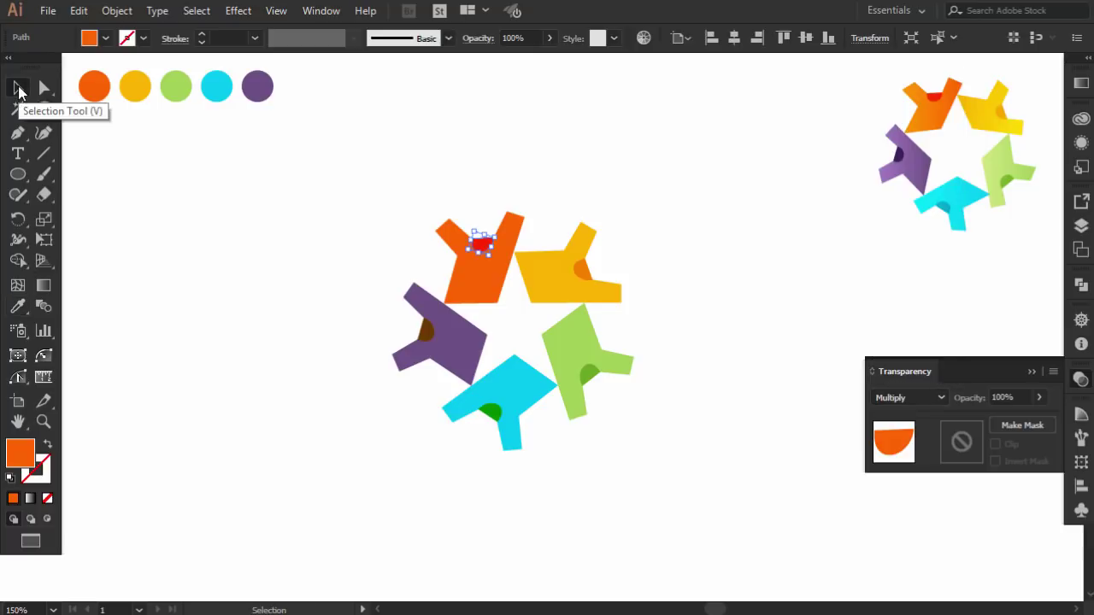
Set the purple semicircle to Multiply, and make the cyan semicircle cyan with Multiply.
click(420, 327)
click(909, 397)
click(915, 114)
click(490, 413)
click(14, 308)
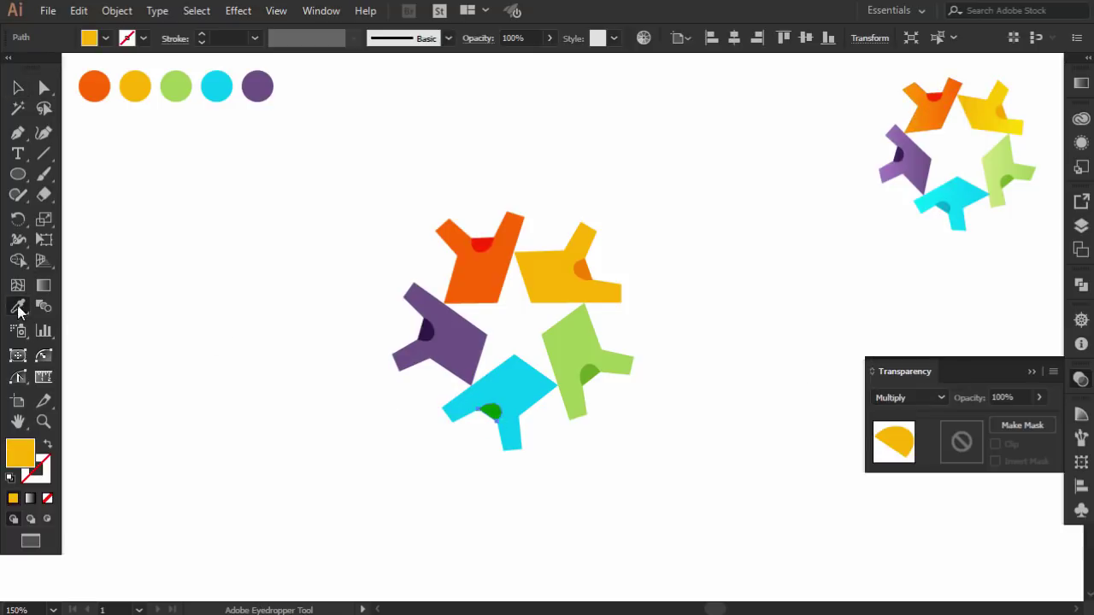
click(513, 376)
click(909, 396)
click(915, 114)
Marquee-select the whole ring and scale it up from a corner handle.
click(19, 88)
drag(366, 203, 676, 489)
drag(638, 207, 676, 171)
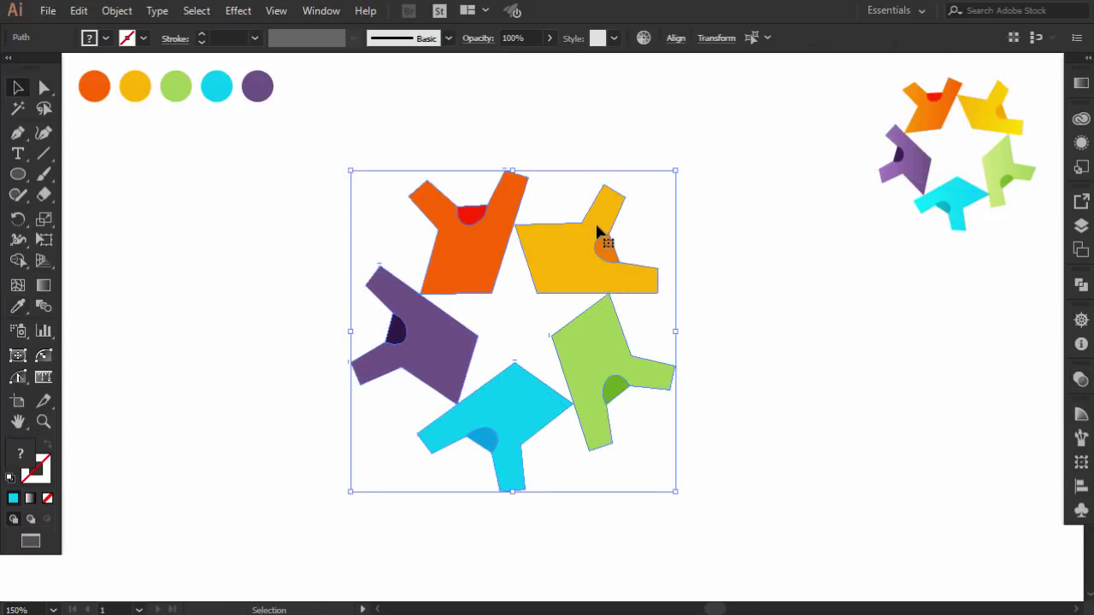
click(743, 359)
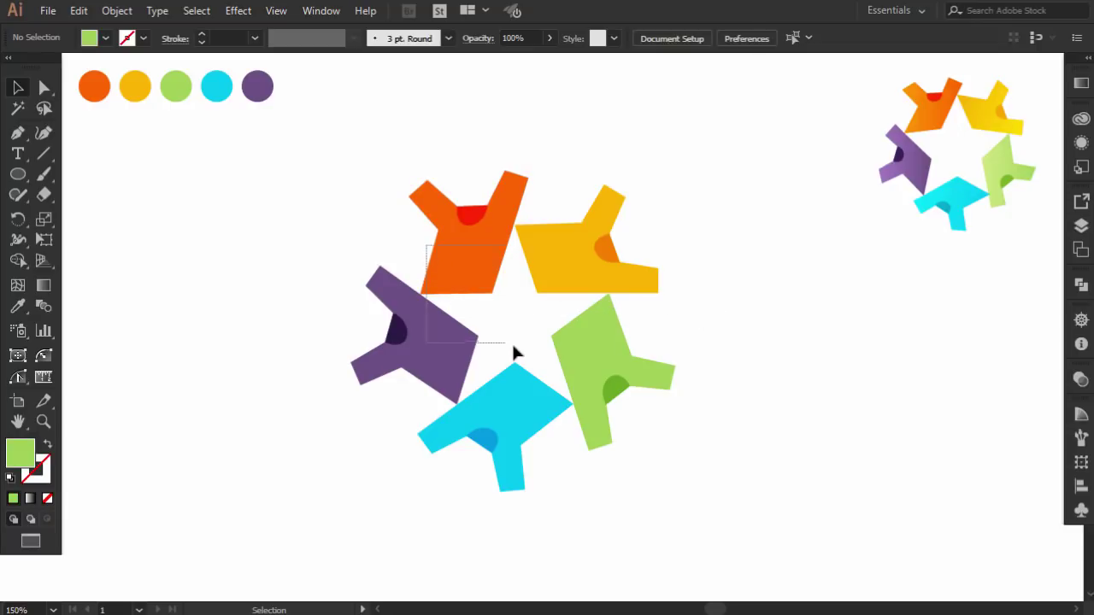
Select and group all five pieces, then undo to remove the darker inner semicircles.
drag(513, 346, 570, 375)
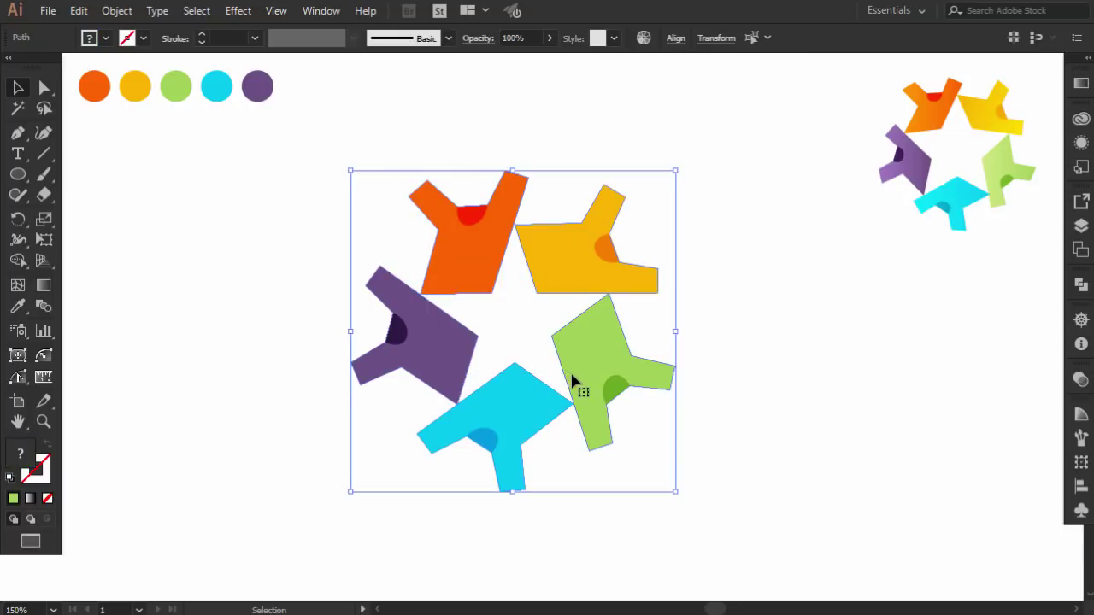
key(a)
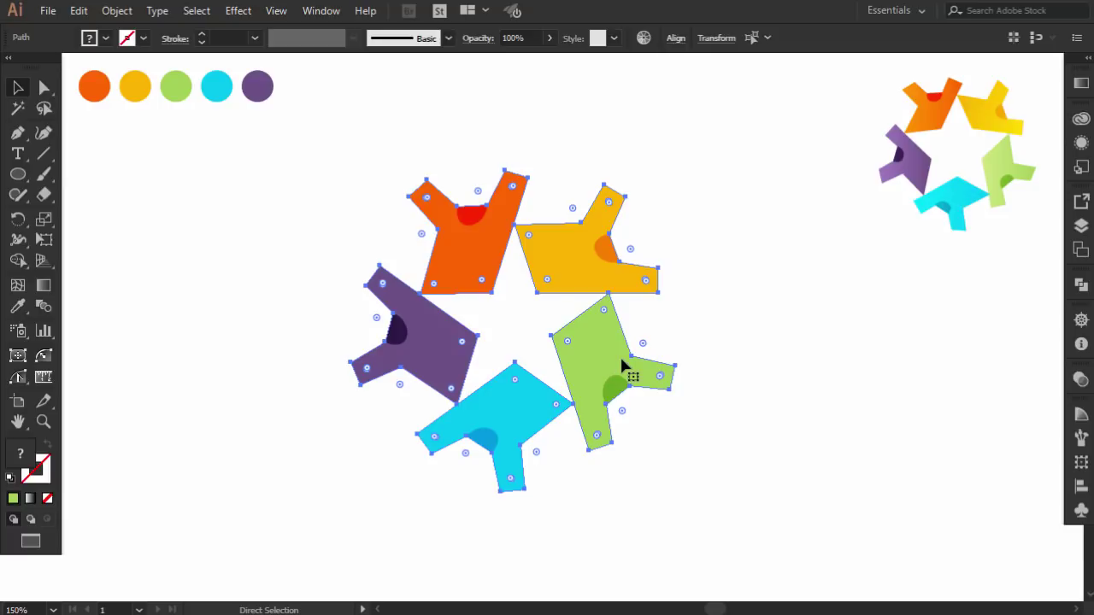
ctrl+click(683, 333)
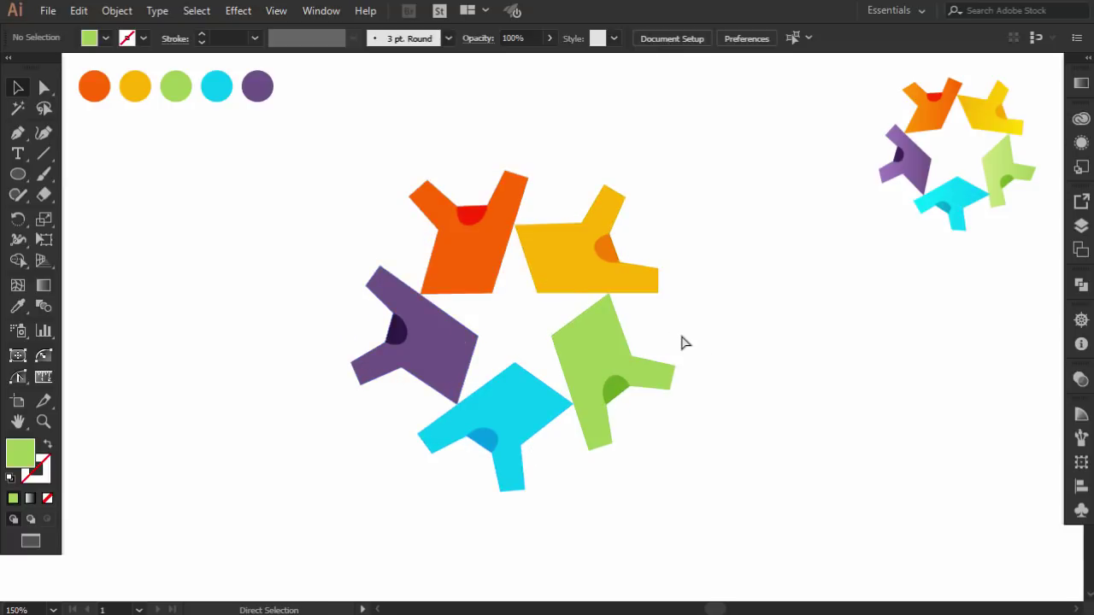
drag(672, 171, 335, 505)
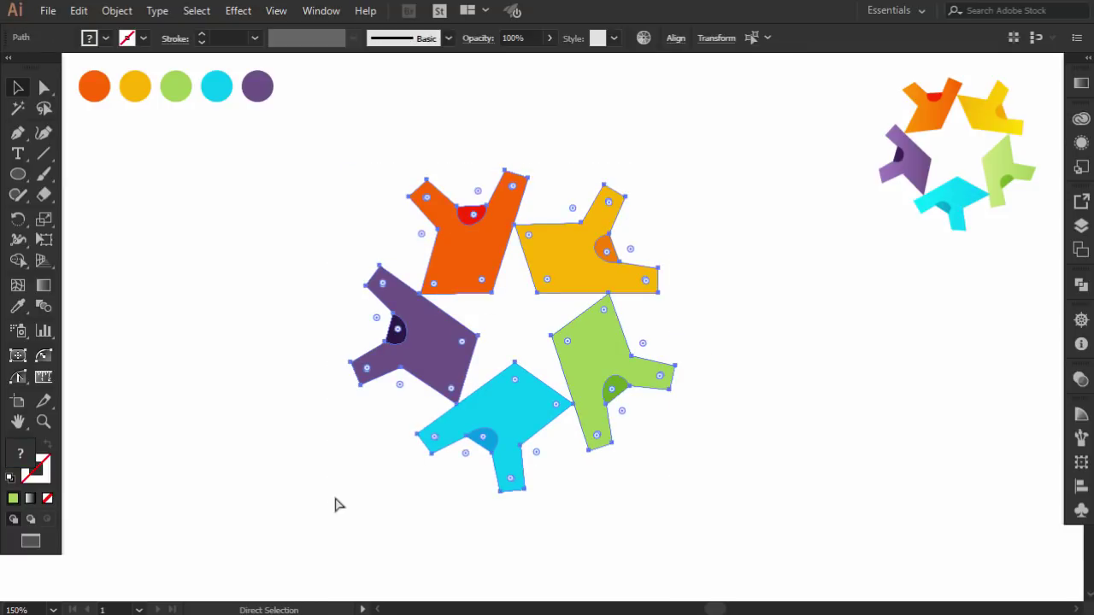
key(ctrl+g)
key(ctrl+z)
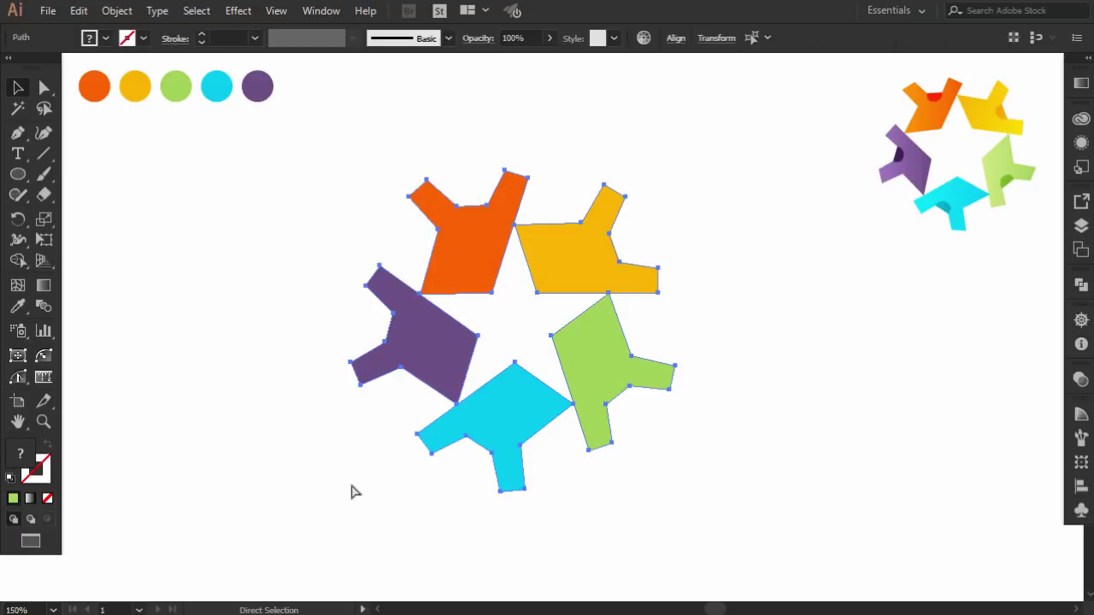
Fill the pieces with the White, Black gradient and set Soft Light blending.
key(v)
click(105, 38)
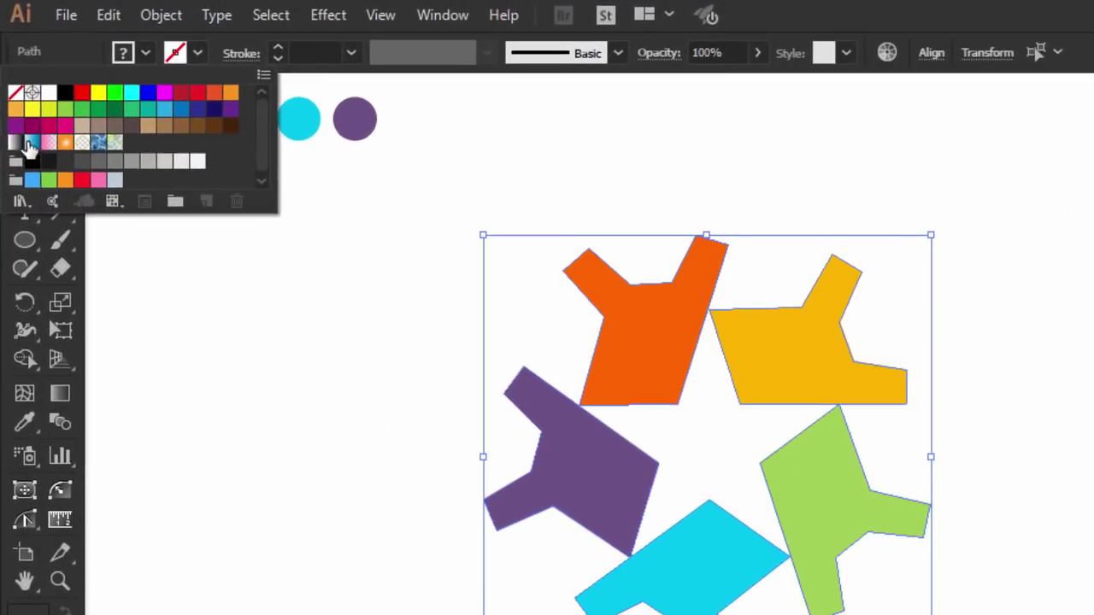
click(28, 147)
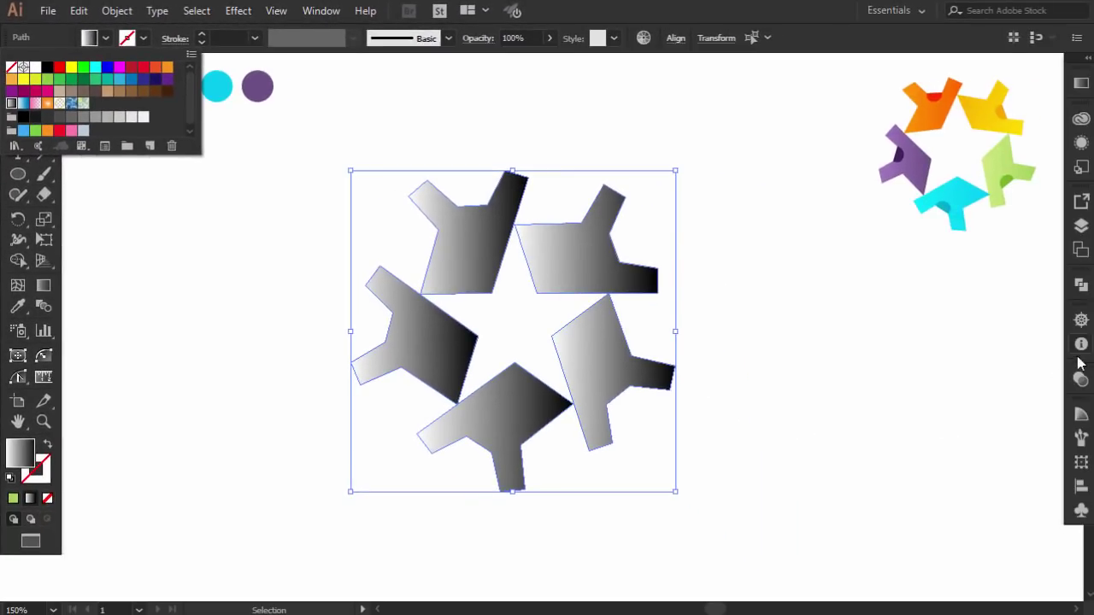
click(1084, 381)
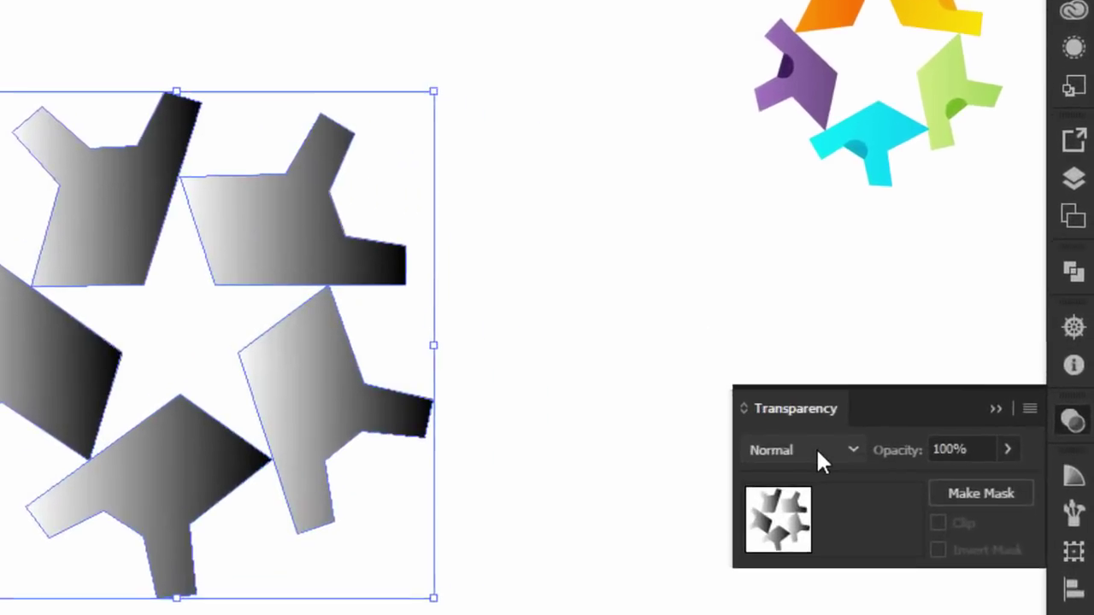
click(918, 397)
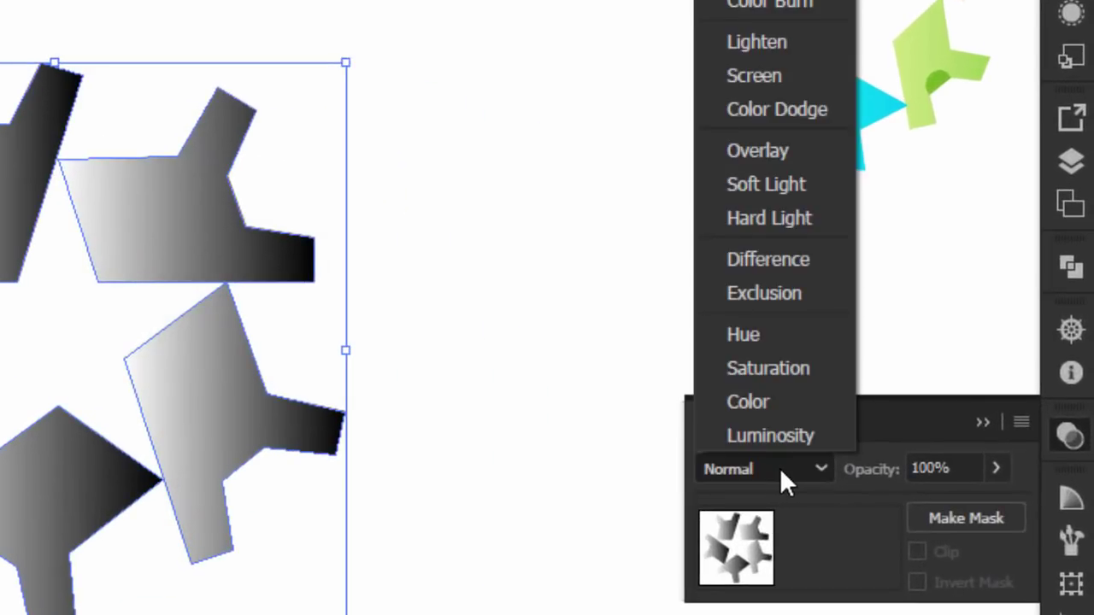
click(767, 185)
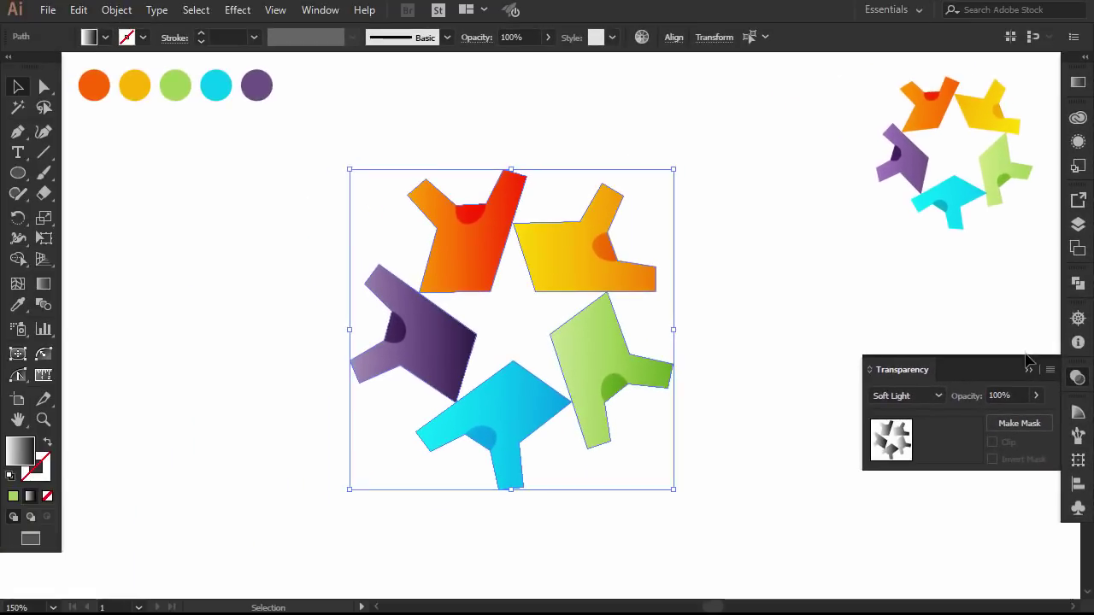
click(1029, 370)
Select the whole ring and scale it down around its centre.
click(891, 354)
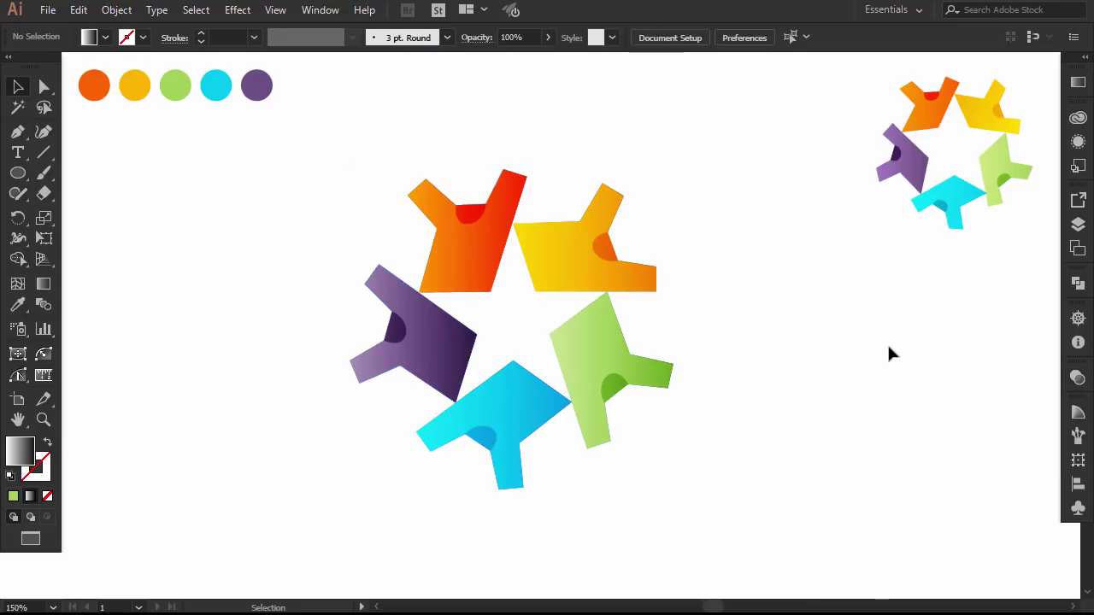
drag(518, 297, 328, 492)
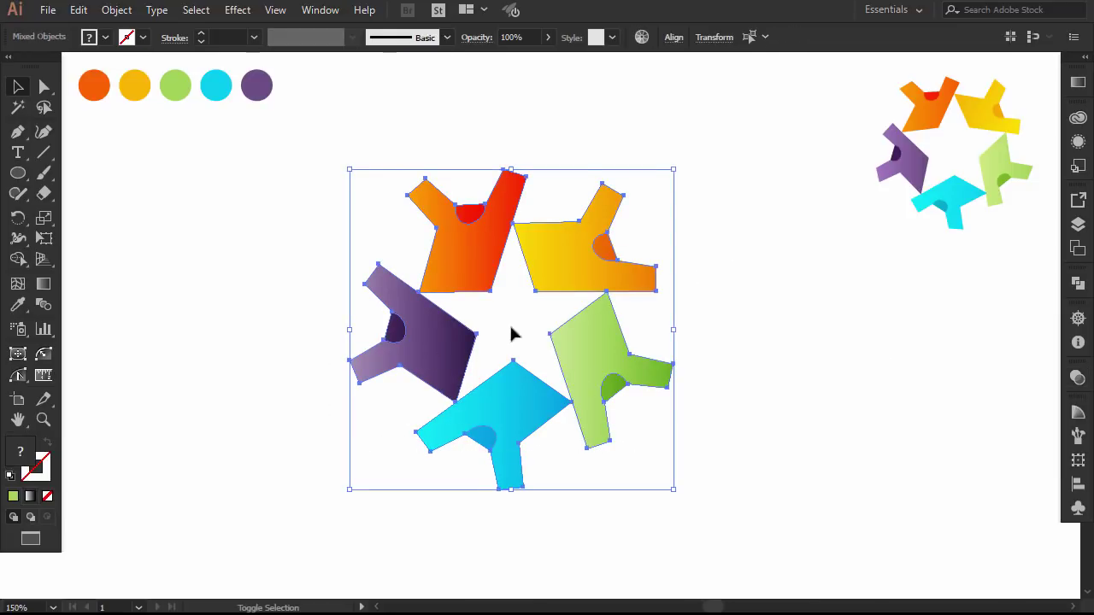
drag(676, 174, 620, 226)
click(679, 270)
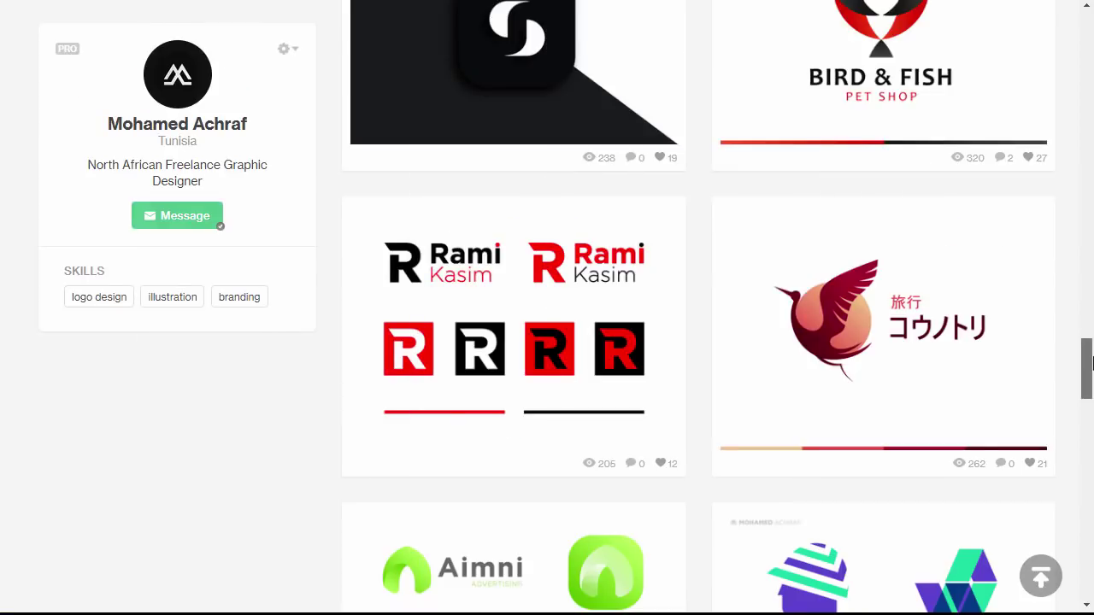
Scroll the Dribbble portfolio, open the Cross Icon shot and enlarge its image.
drag(1088, 369, 1091, 438)
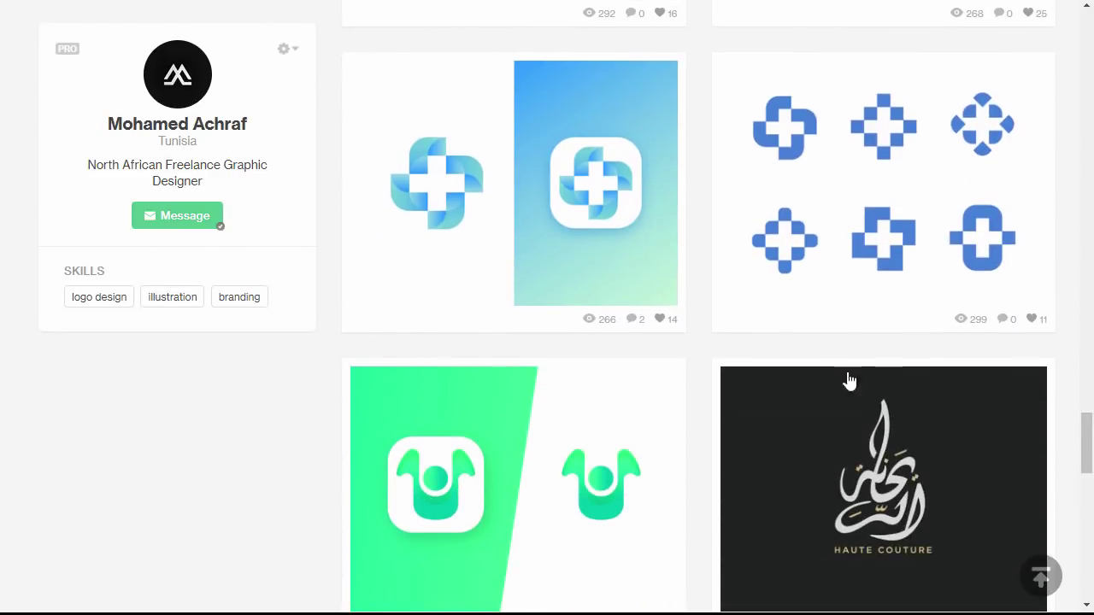
click(572, 222)
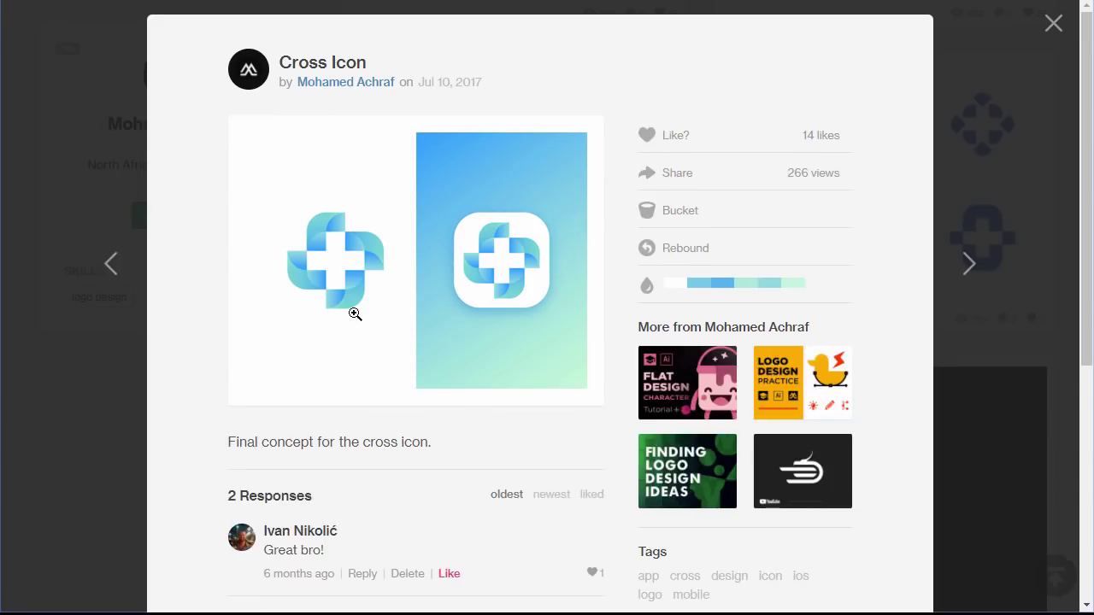
click(375, 265)
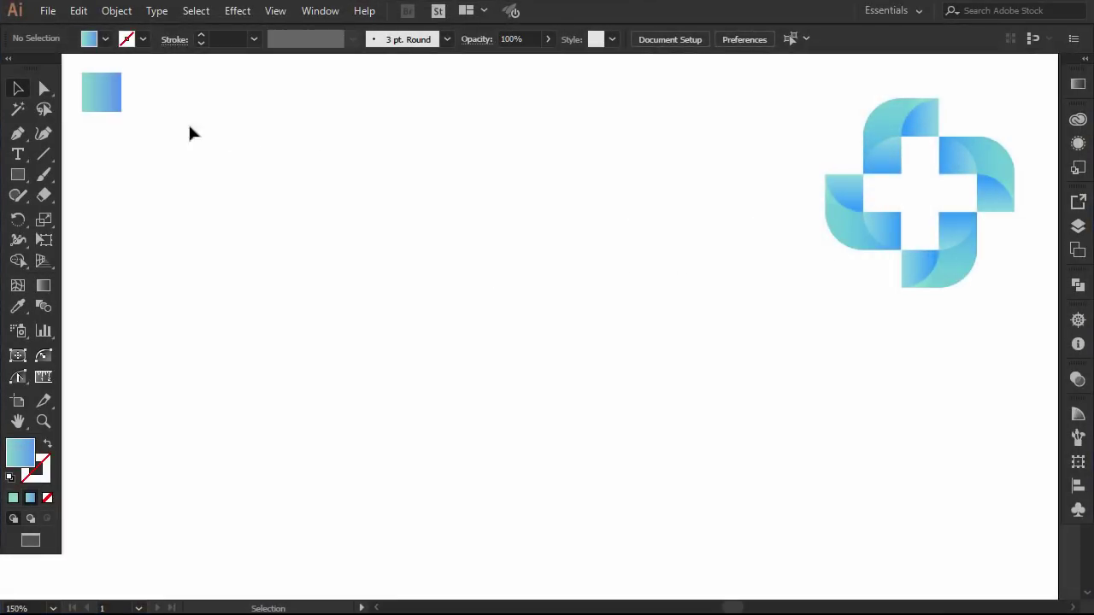
Draw a gradient square and Alt-drag copies into a five-square cross.
click(17, 174)
drag(362, 197, 469, 302)
click(18, 88)
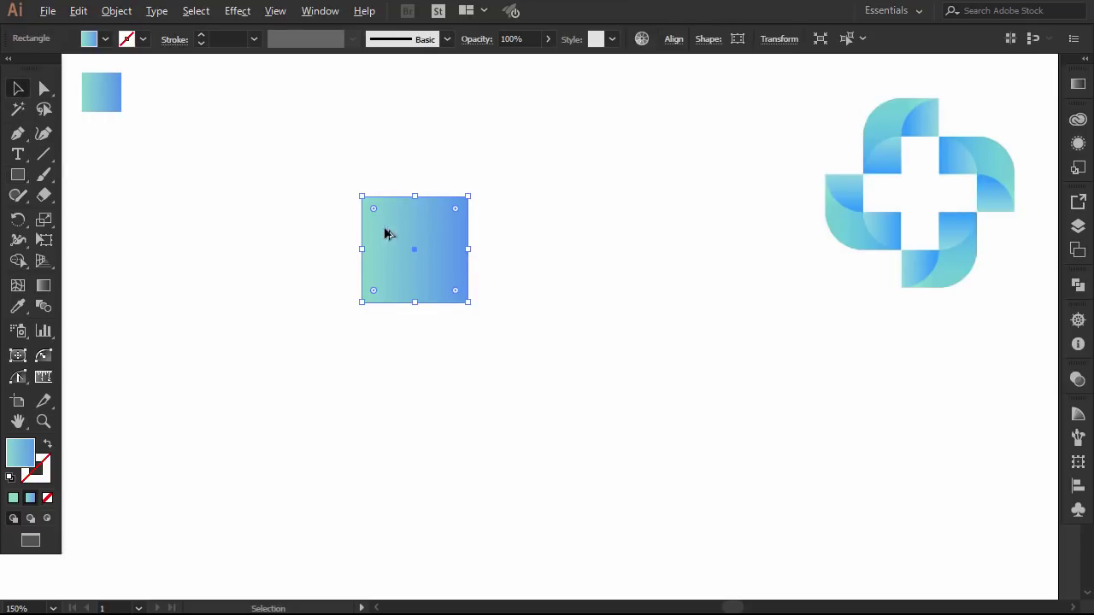
drag(411, 267, 434, 446)
drag(440, 351, 325, 355)
Unite the five squares into one cross, then move it right and shrink it.
key(ctrl+a)
click(1077, 287)
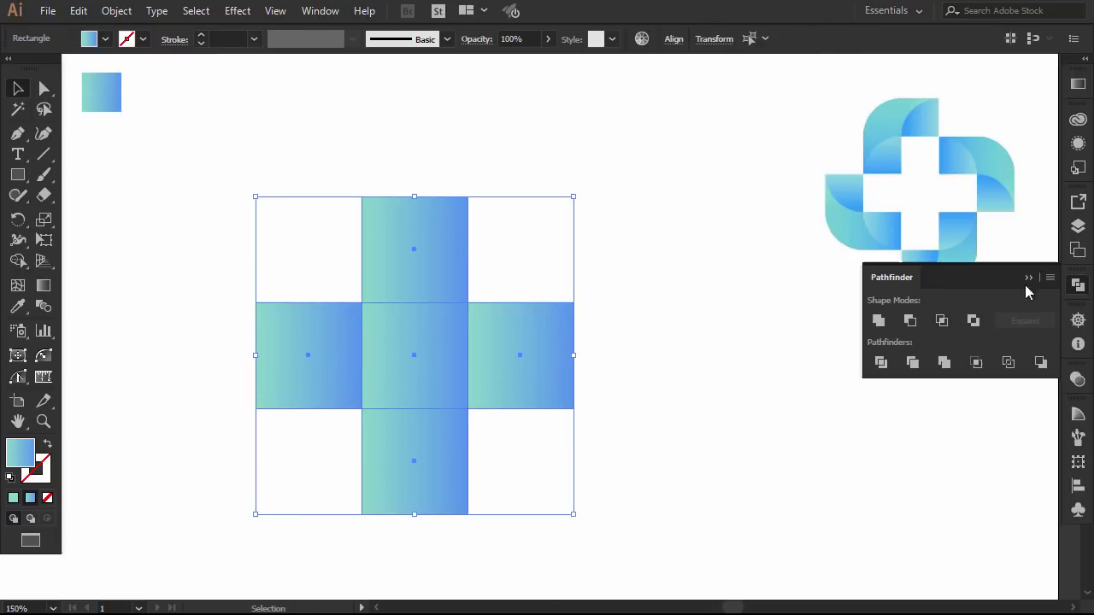
click(877, 321)
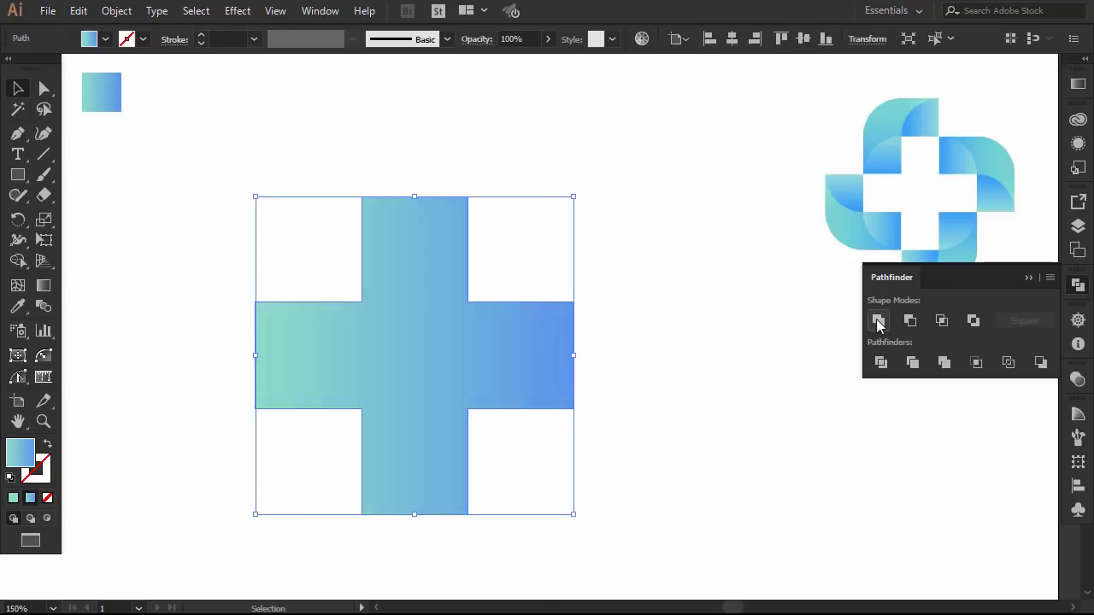
click(1029, 279)
drag(462, 316, 540, 315)
drag(656, 200, 610, 239)
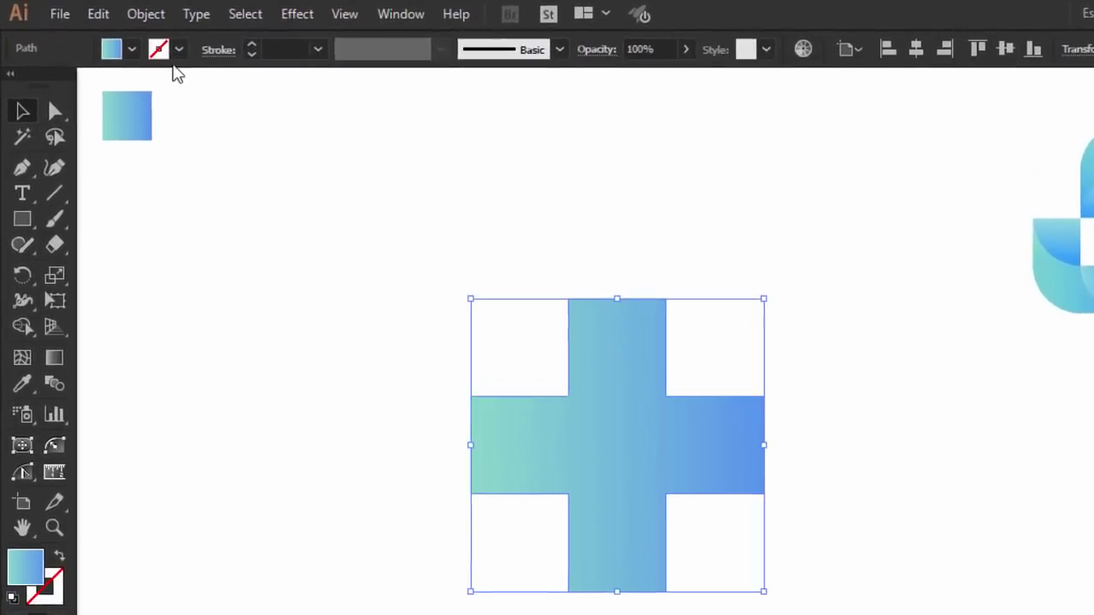
Remove the cross's fill and give it a black outline.
click(133, 49)
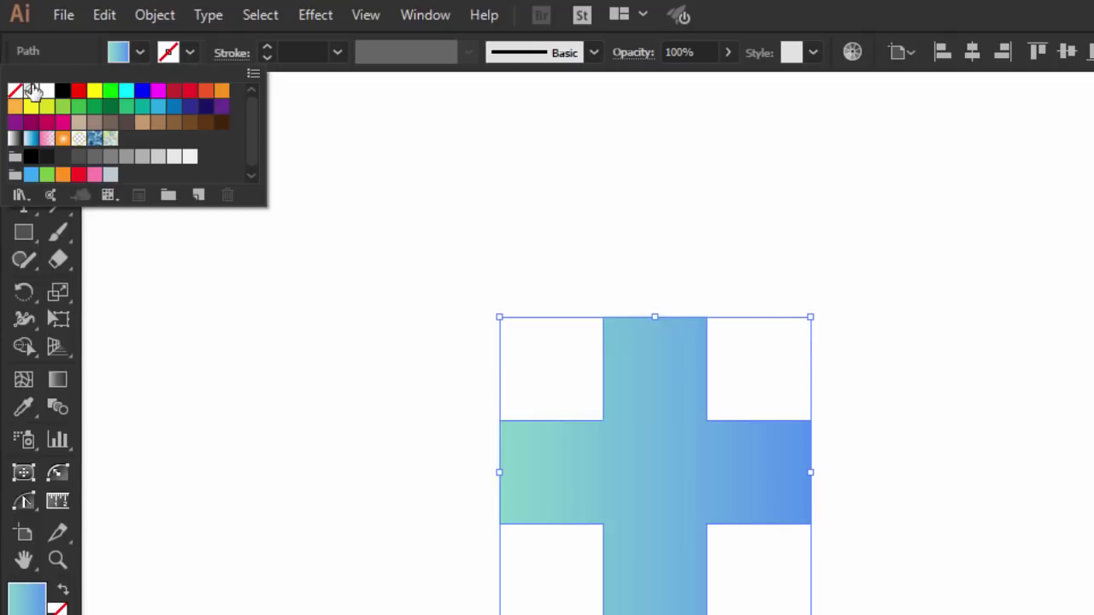
click(14, 84)
click(188, 53)
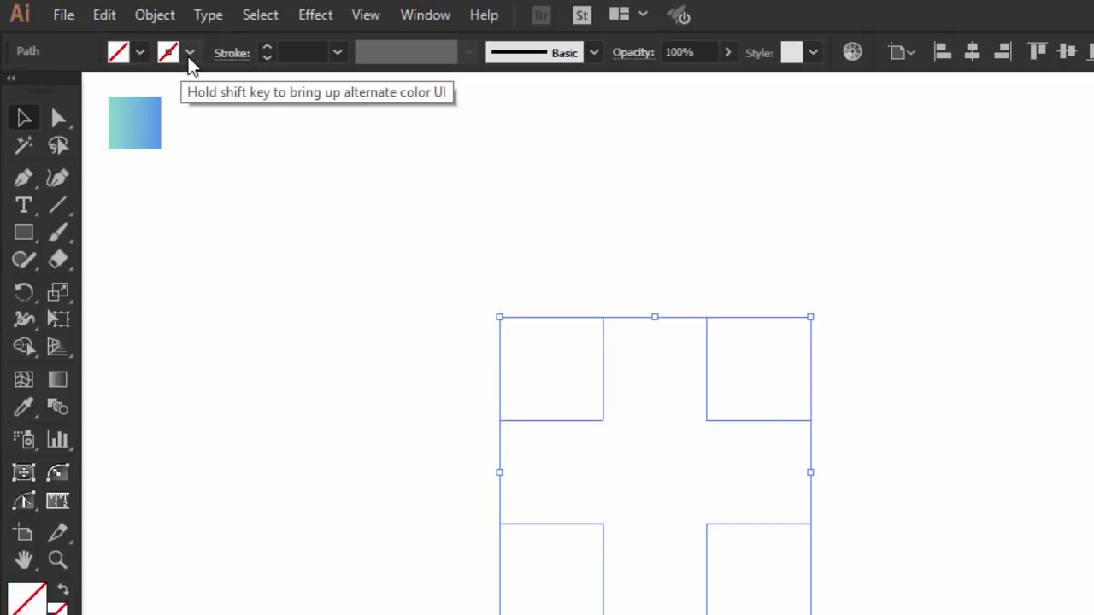
click(188, 53)
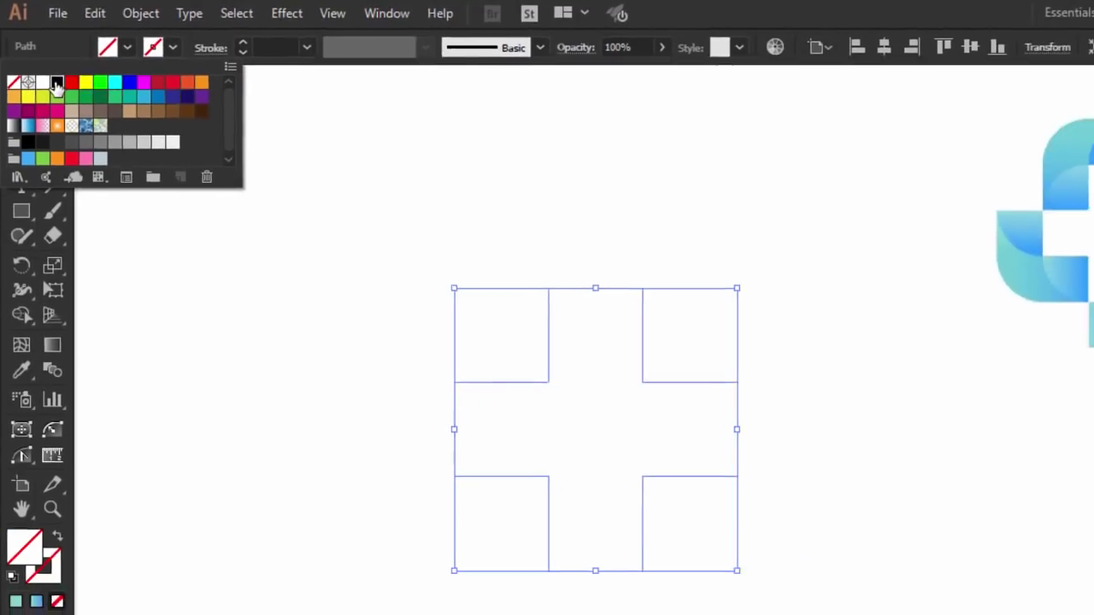
click(56, 85)
click(554, 197)
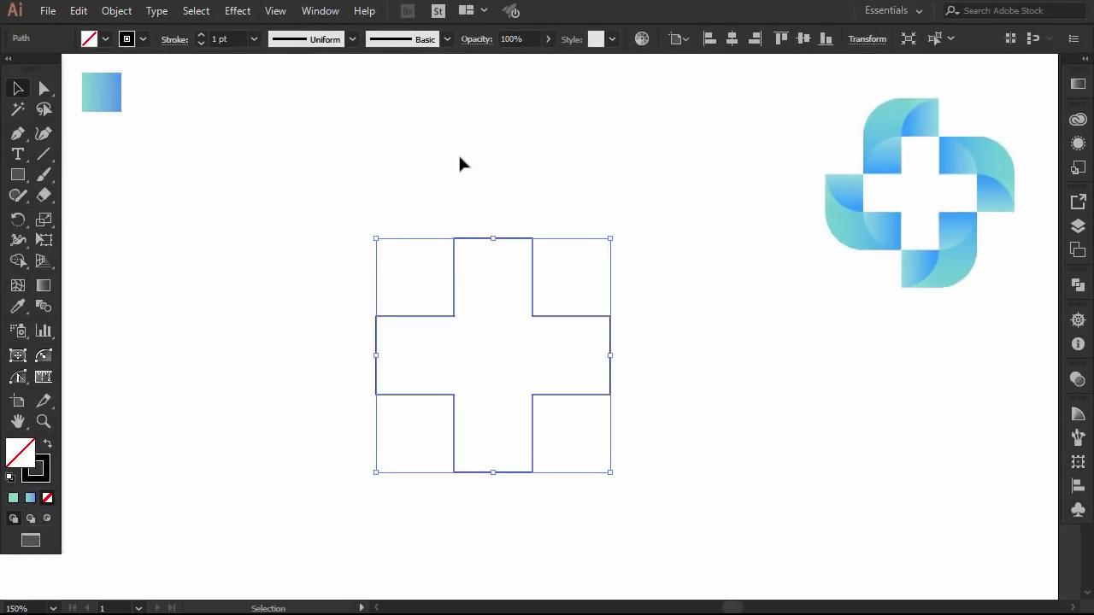
click(553, 184)
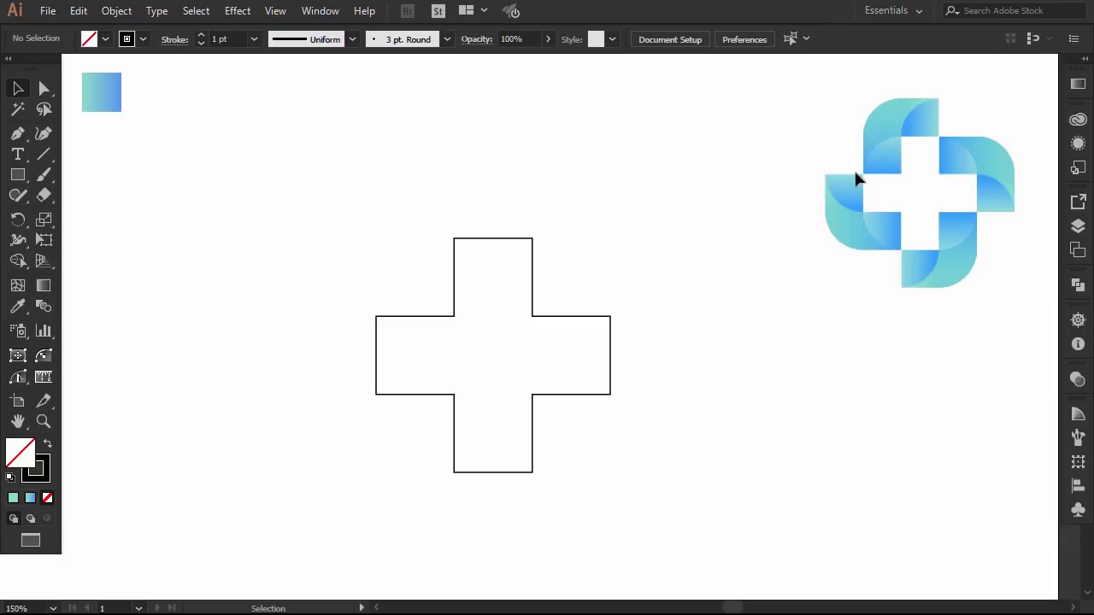
Draw a square path over the cross's top-left notch with a 2 pt red outline.
click(18, 135)
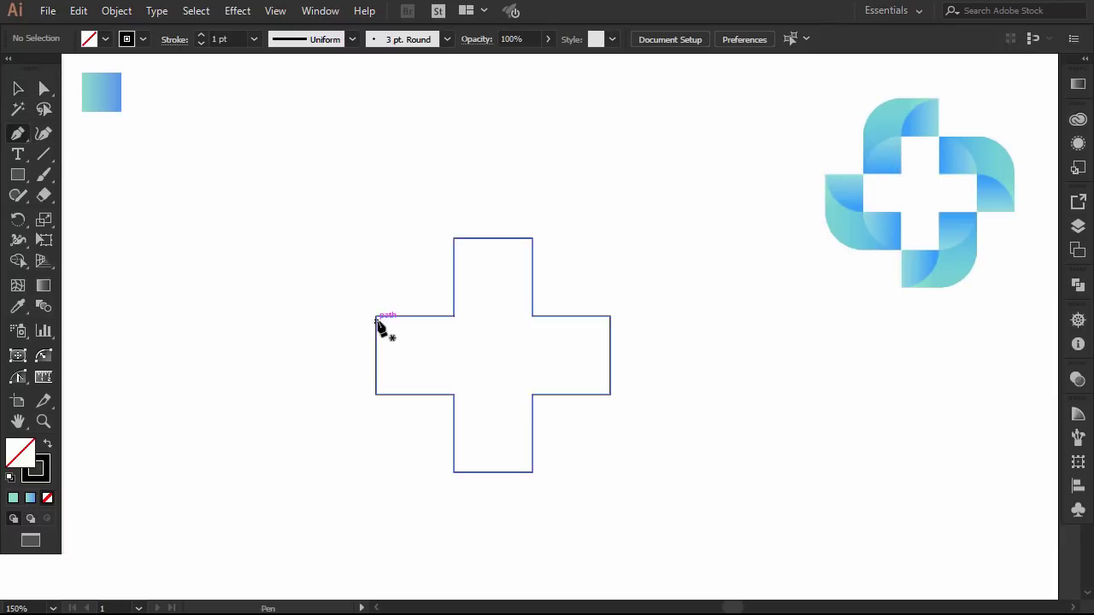
click(376, 317)
click(533, 316)
click(533, 239)
click(376, 239)
click(376, 316)
key(v)
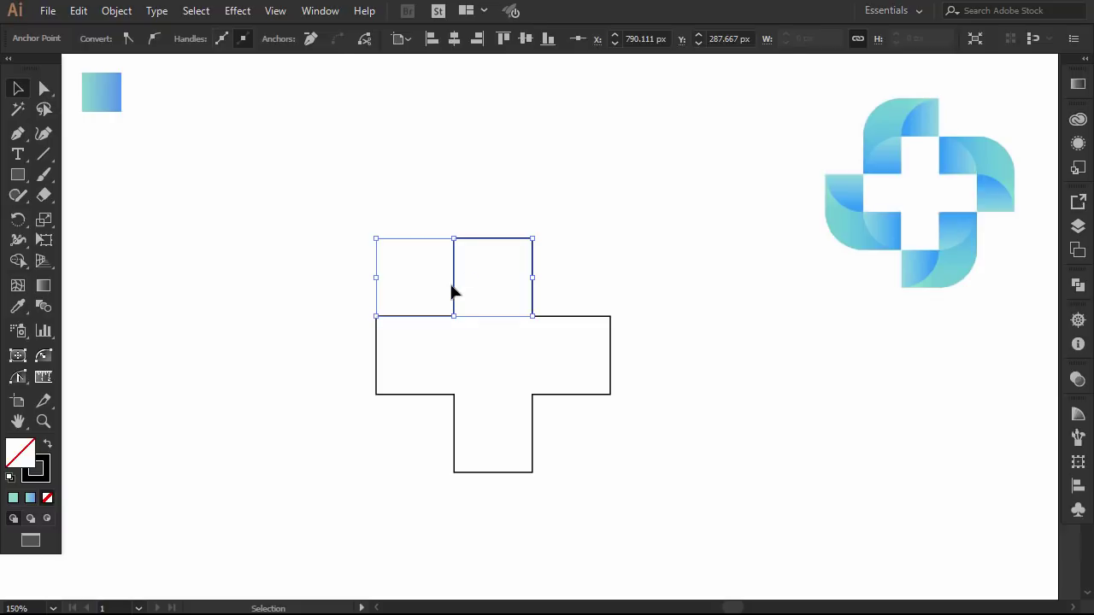
click(127, 38)
click(50, 72)
click(201, 35)
click(451, 249)
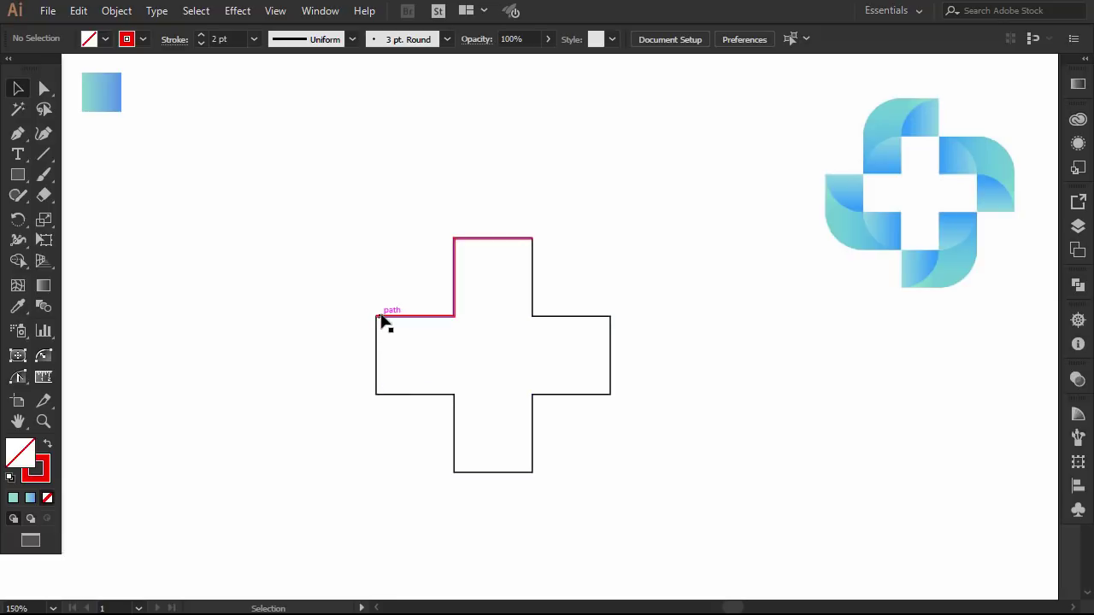
Select the cross outline and lock it with Object > Lock > Selection.
drag(367, 211, 632, 446)
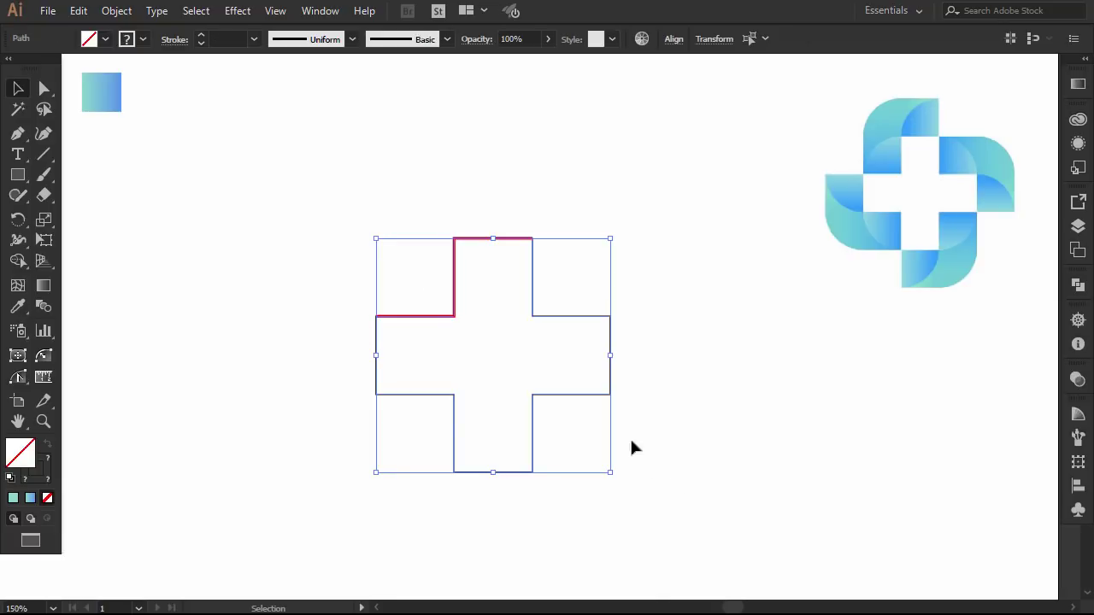
click(116, 10)
mouse_move(205, 108)
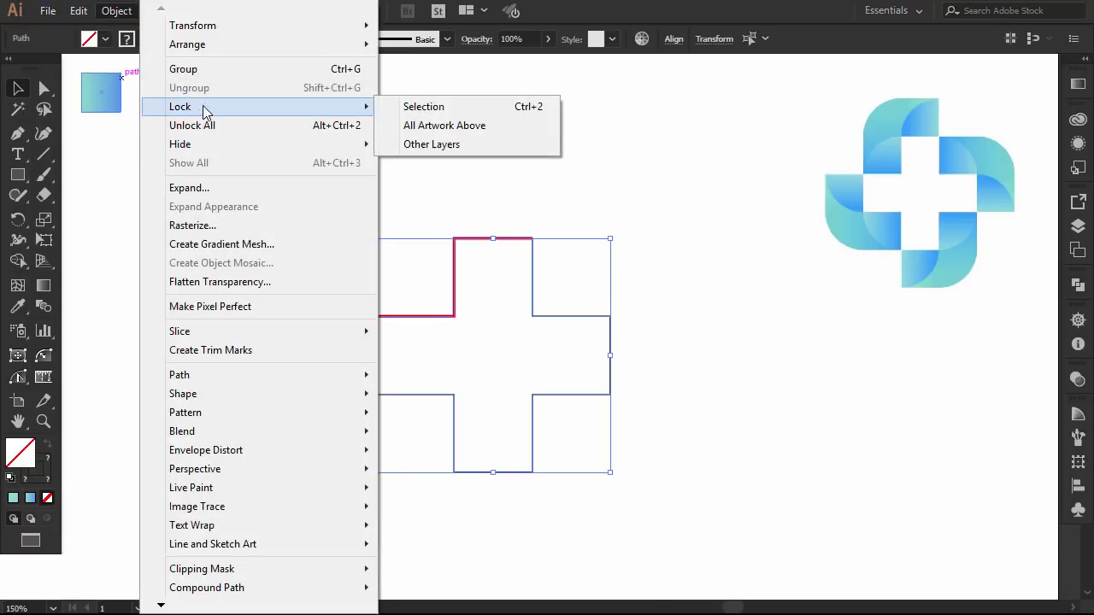
click(418, 109)
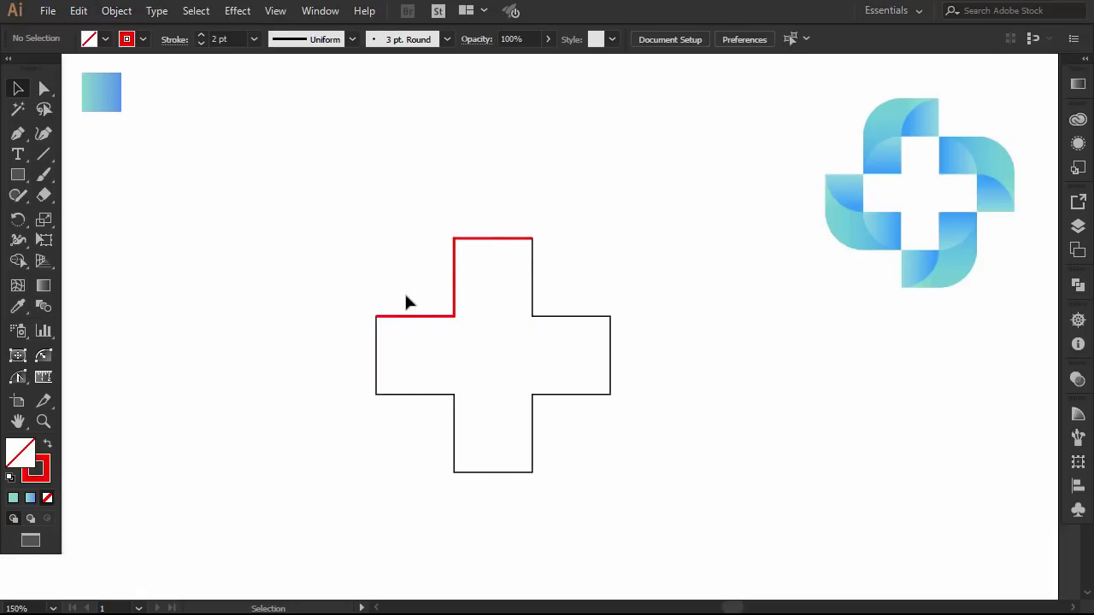
Draw a square in the cross's top-left notch and fill it with the sample gradient.
click(21, 176)
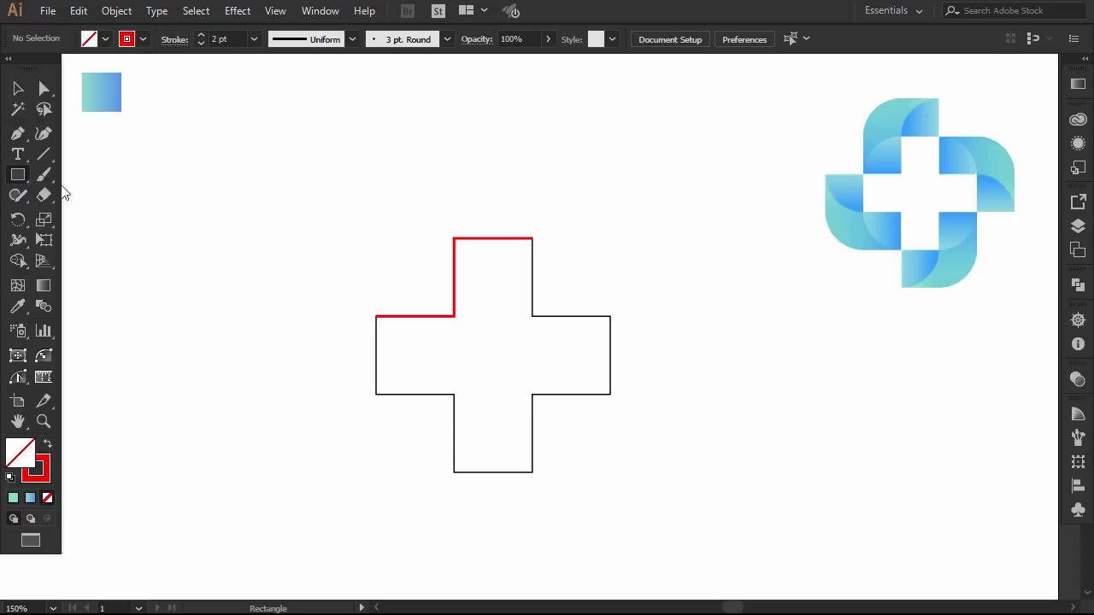
drag(455, 317, 376, 239)
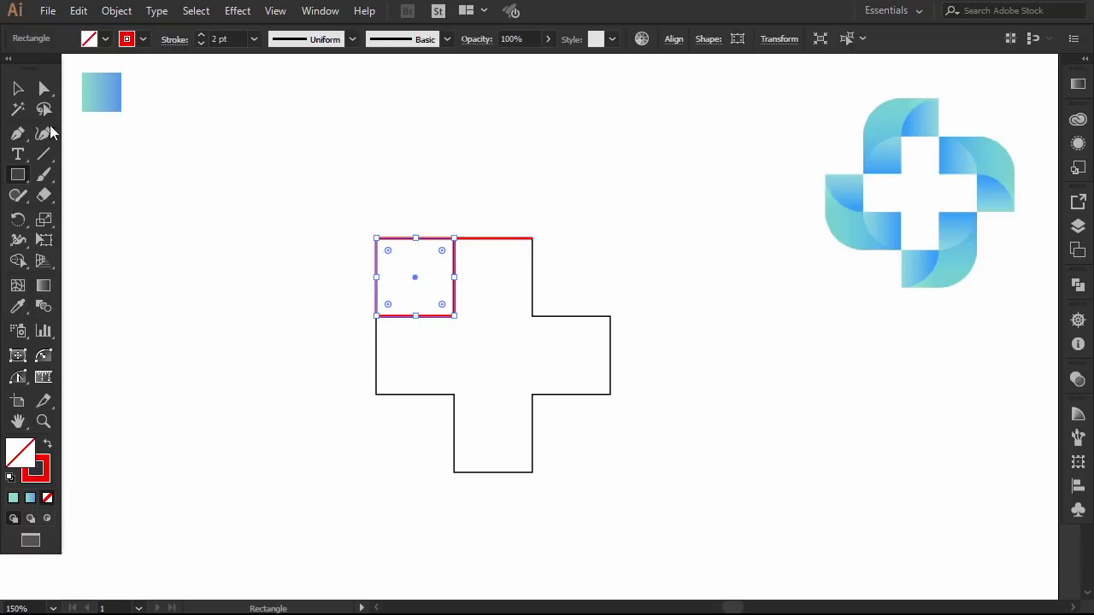
key(i)
click(97, 108)
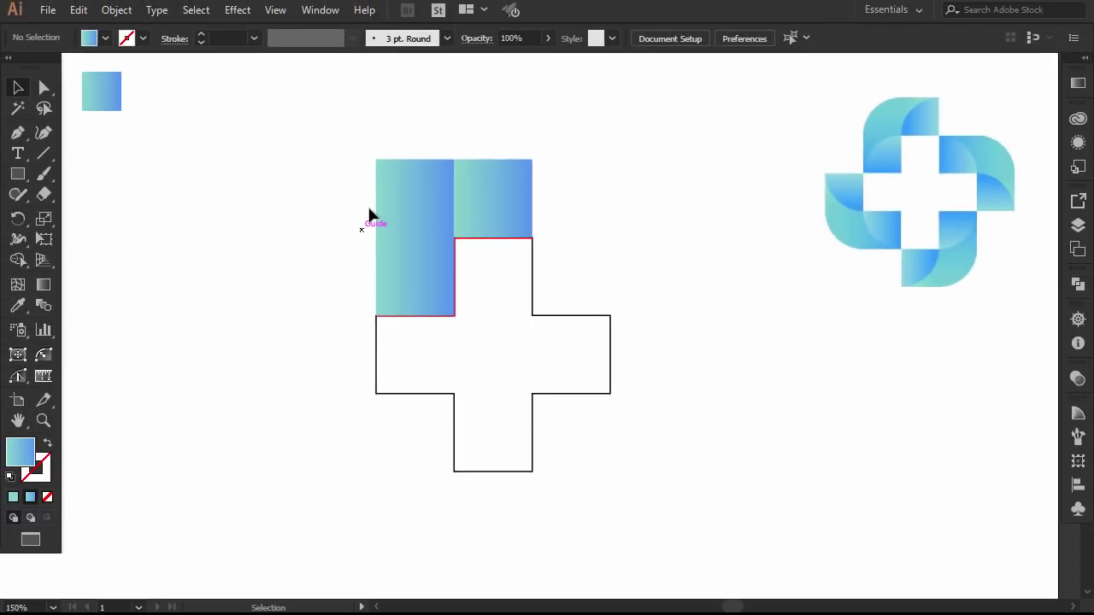
Unite the top-left square with the square below into one tall rectangle.
click(408, 196)
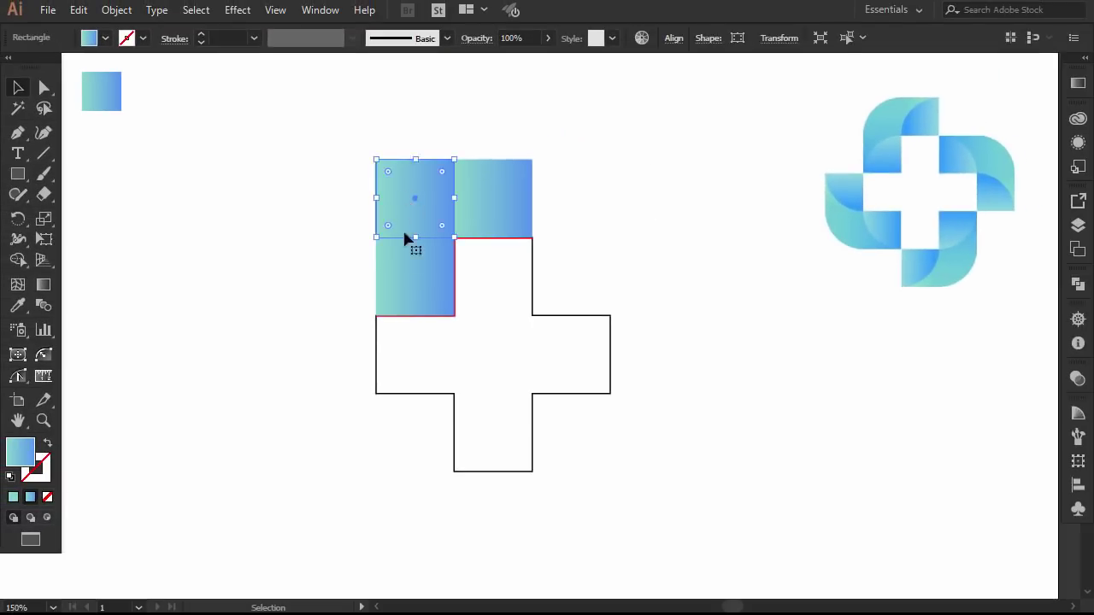
shift+click(411, 267)
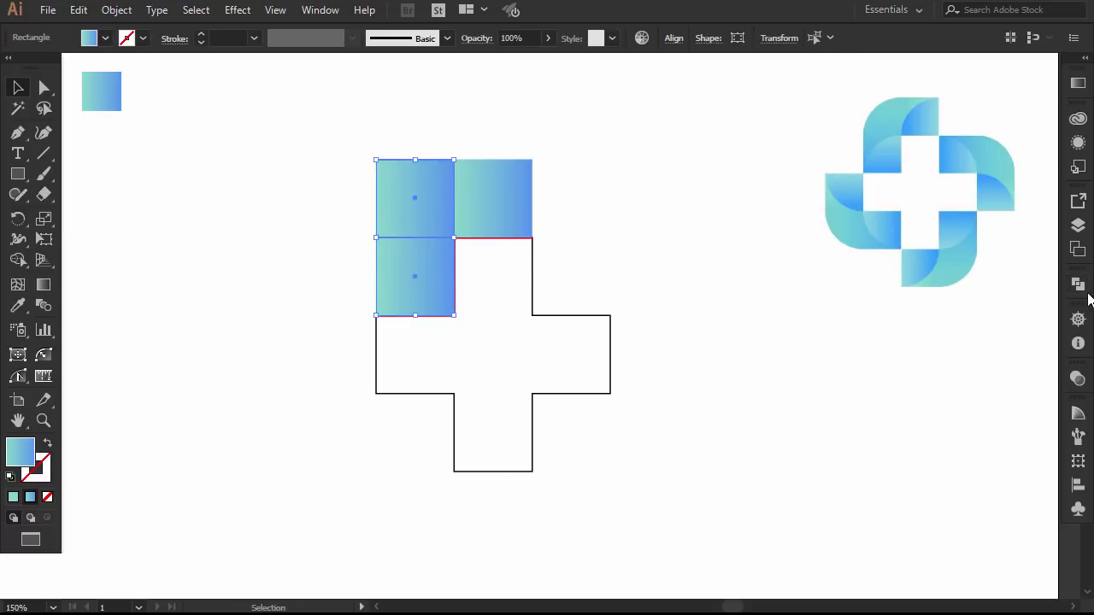
click(1079, 285)
click(880, 321)
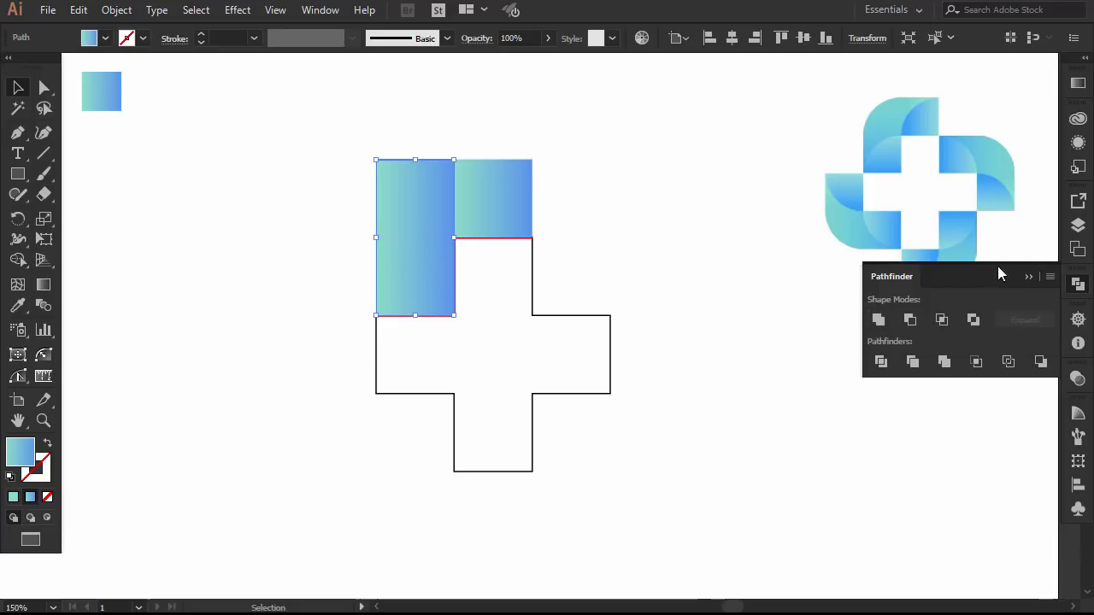
click(1024, 278)
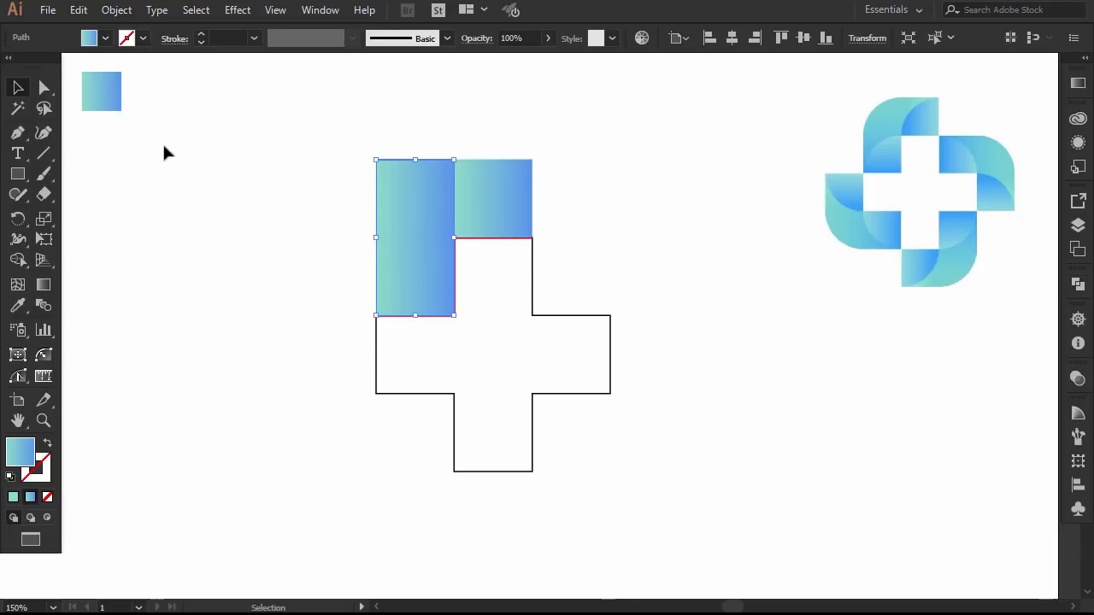
Round the tall rectangle's top-left corner by dragging its live corner.
click(44, 88)
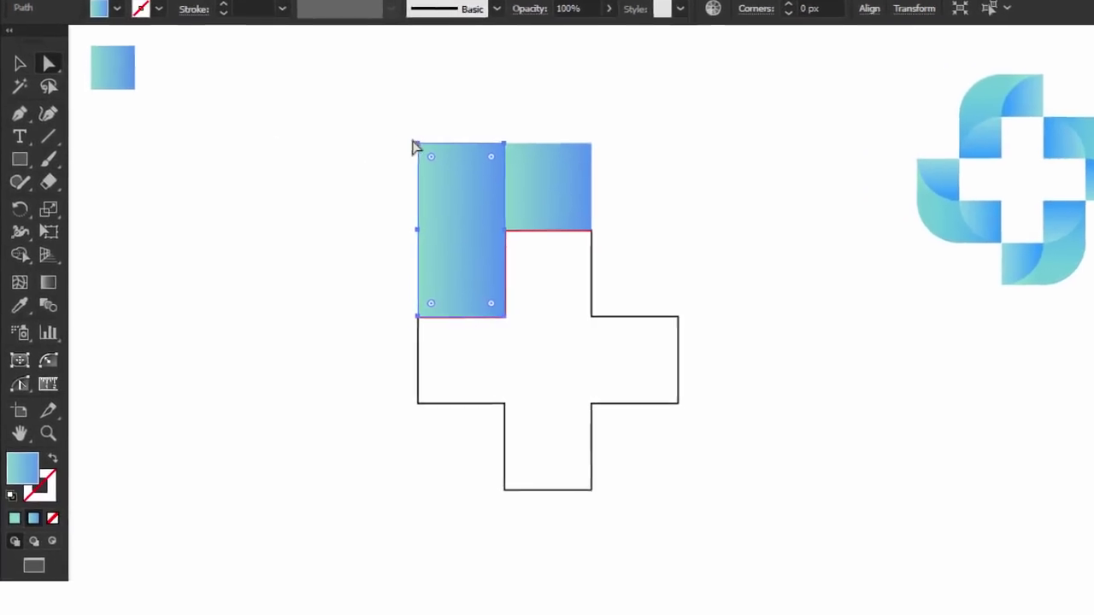
click(376, 160)
drag(460, 152, 560, 245)
click(763, 248)
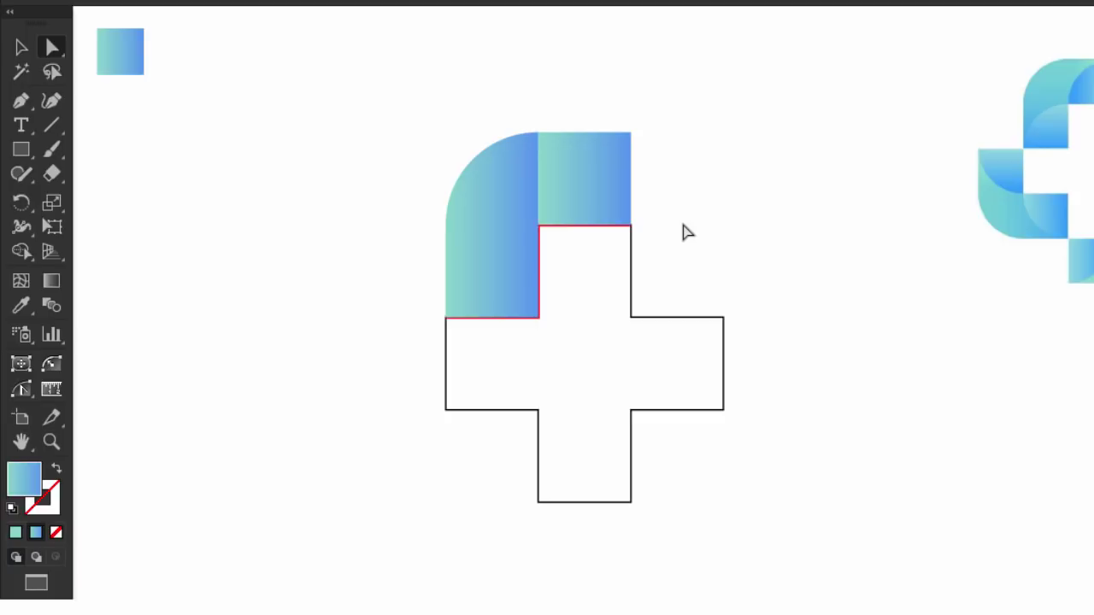
Draw a curved wing path over the top arm with the Pen tool.
click(21, 101)
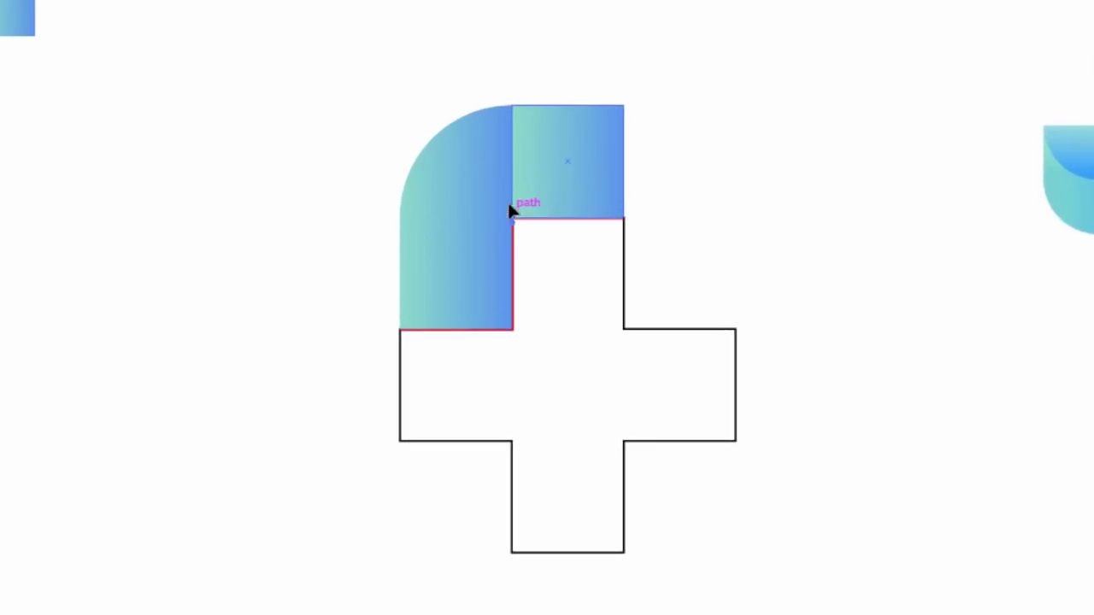
drag(524, 222, 523, 170)
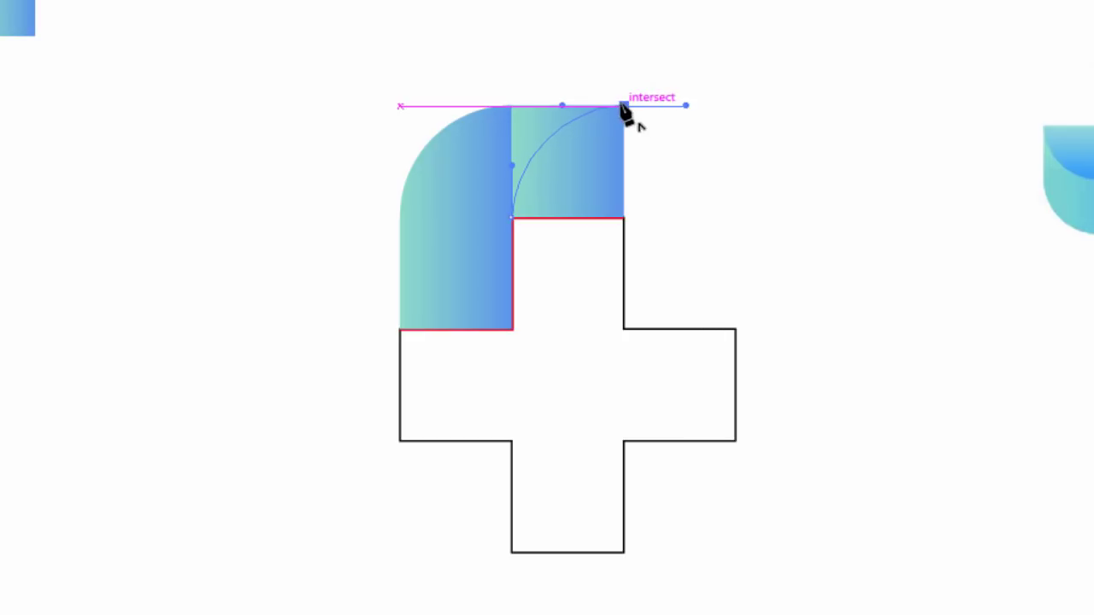
click(624, 106)
click(511, 106)
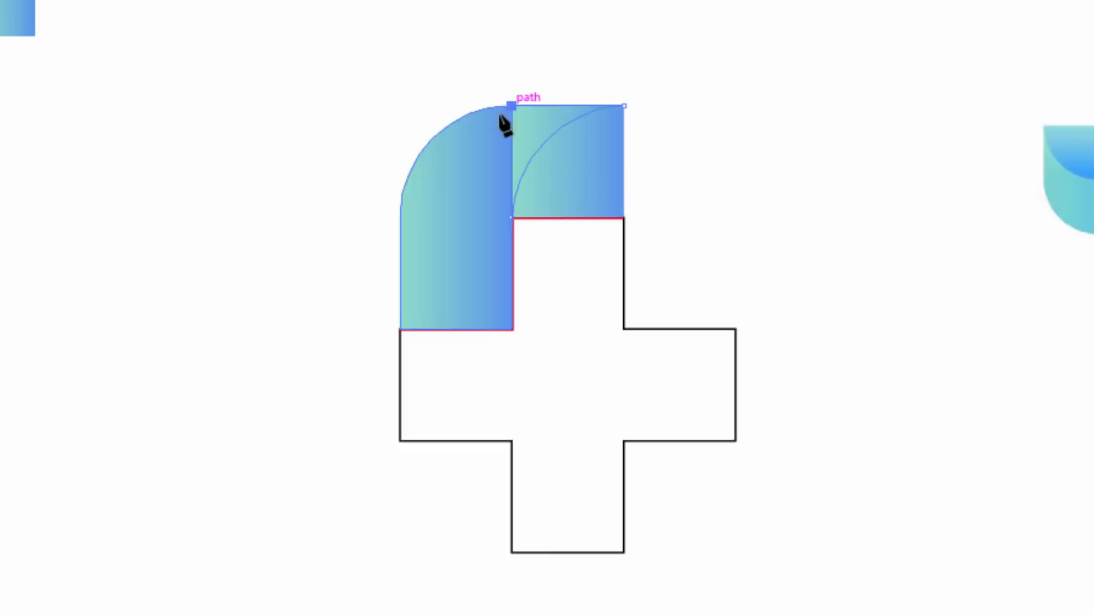
click(482, 162)
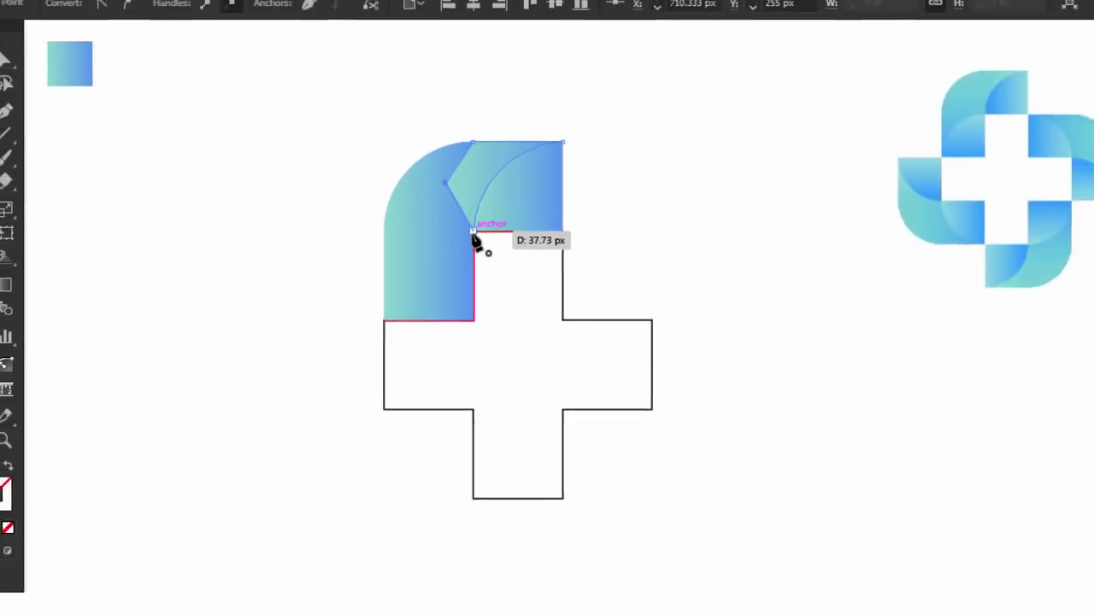
click(474, 232)
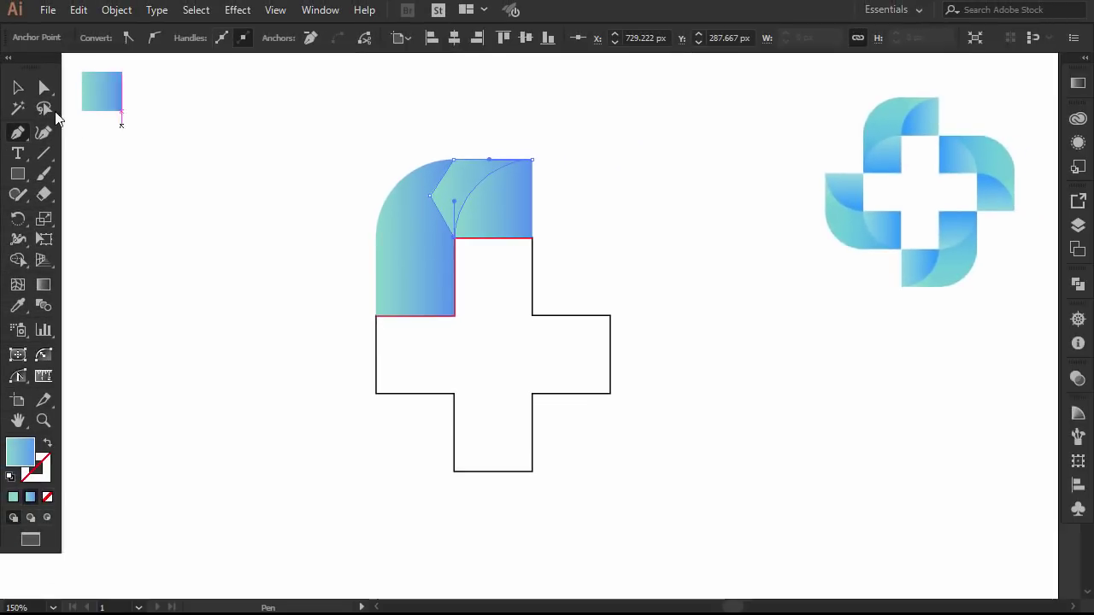
click(17, 88)
click(158, 171)
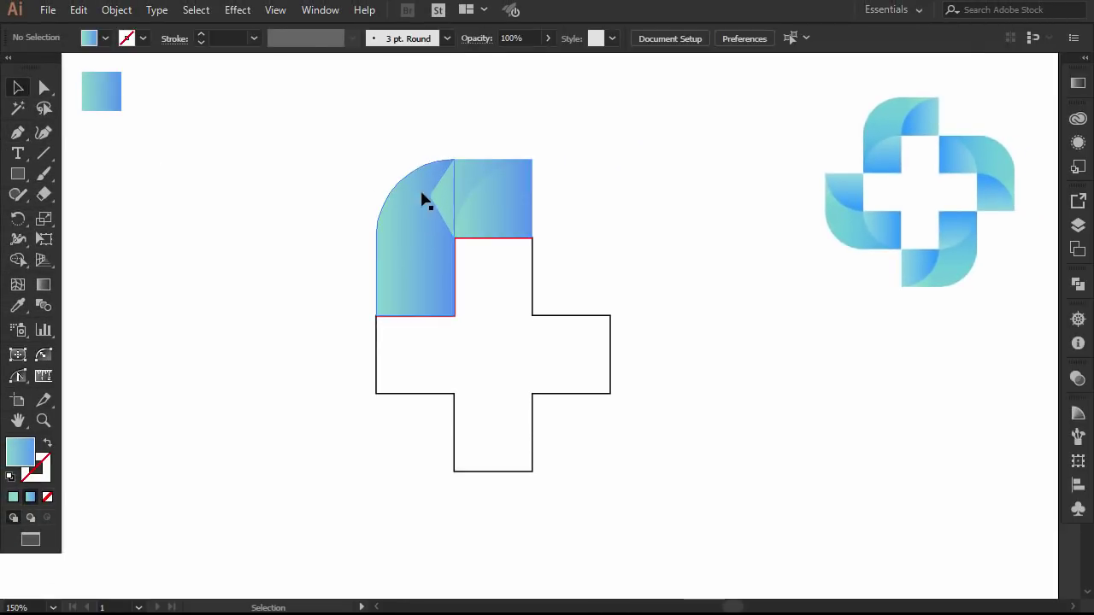
Unite the curved wing with the rounded piece, leaving the top-right square selected.
click(452, 190)
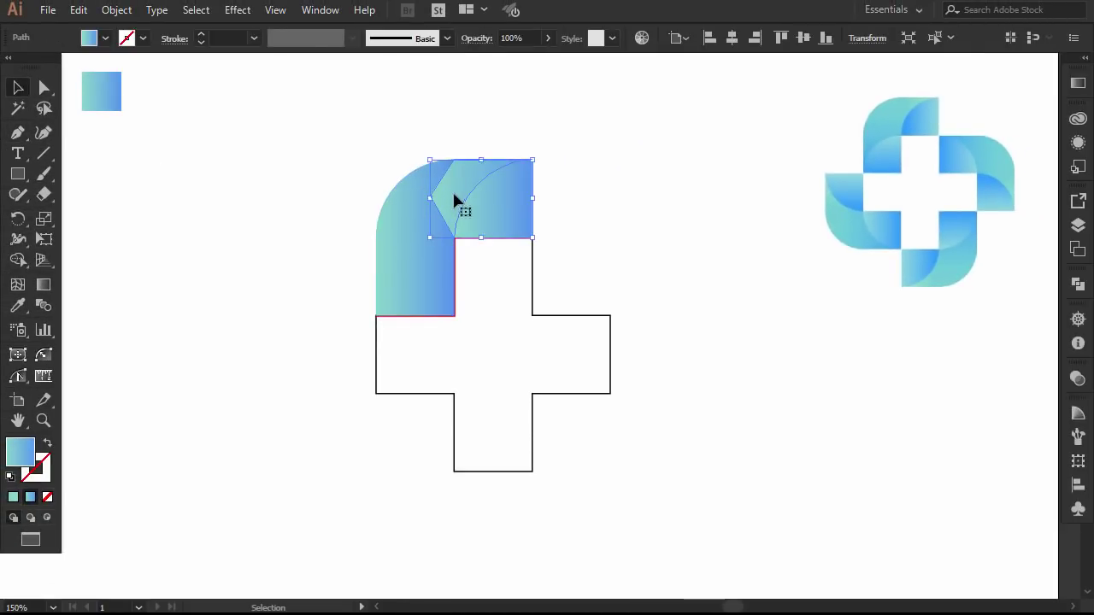
shift+click(384, 237)
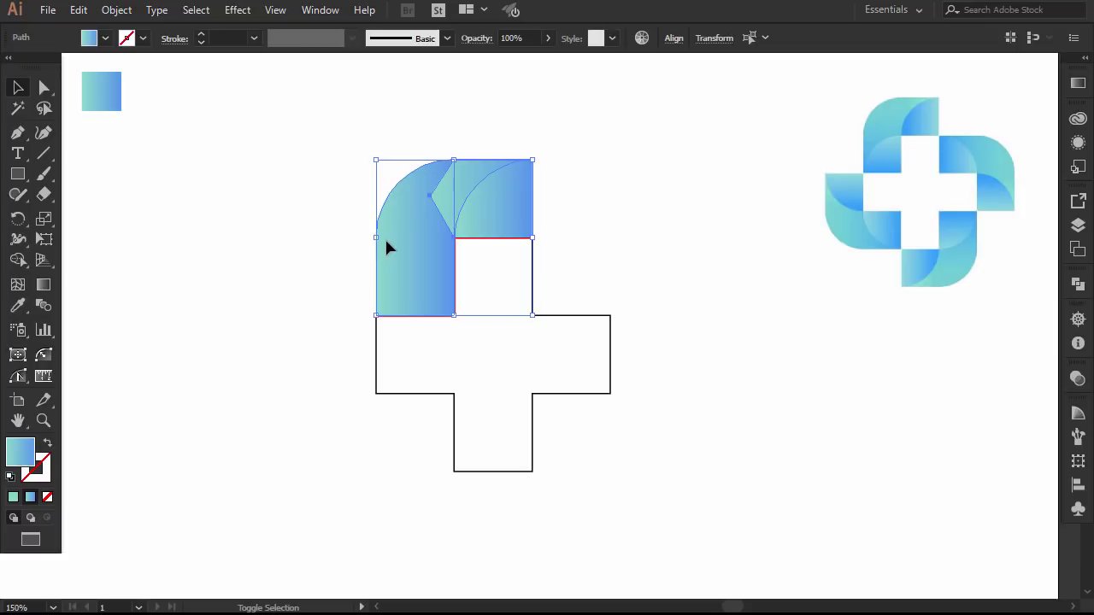
click(1078, 285)
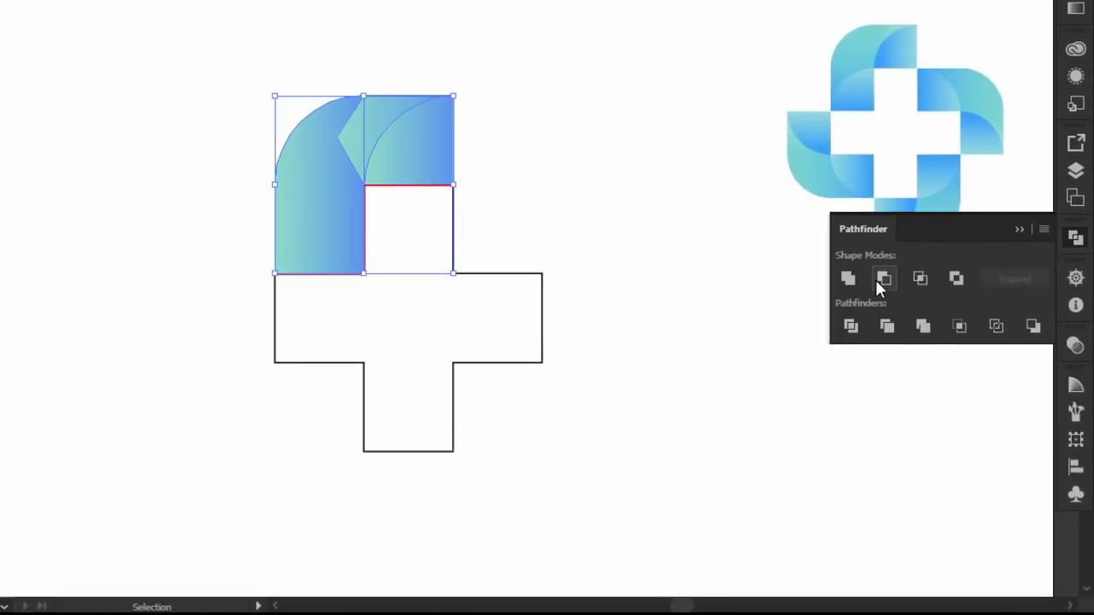
click(850, 278)
click(552, 201)
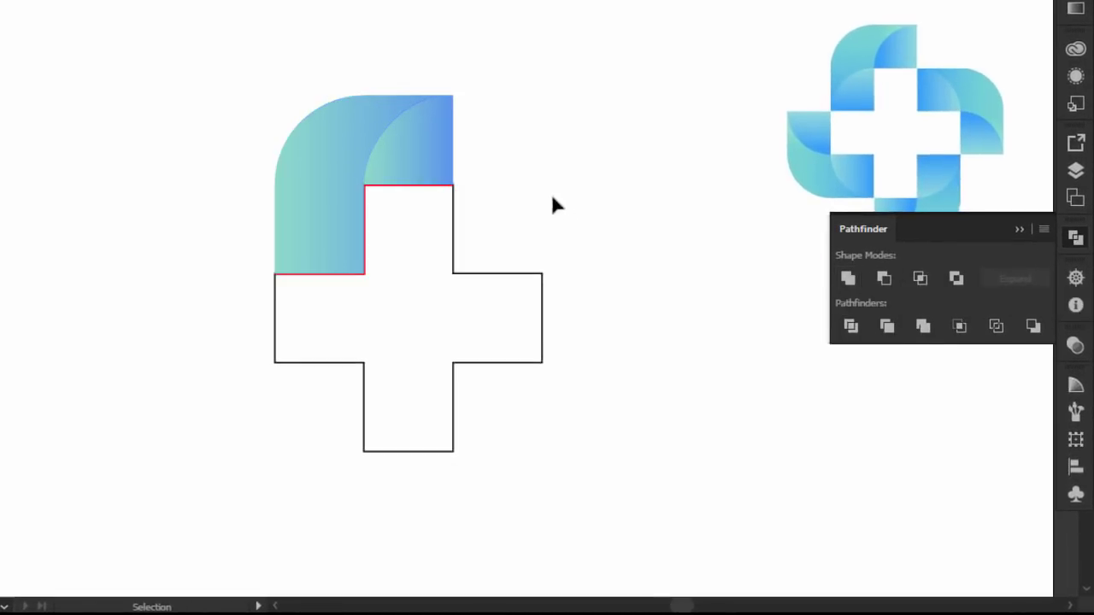
click(404, 164)
click(1020, 228)
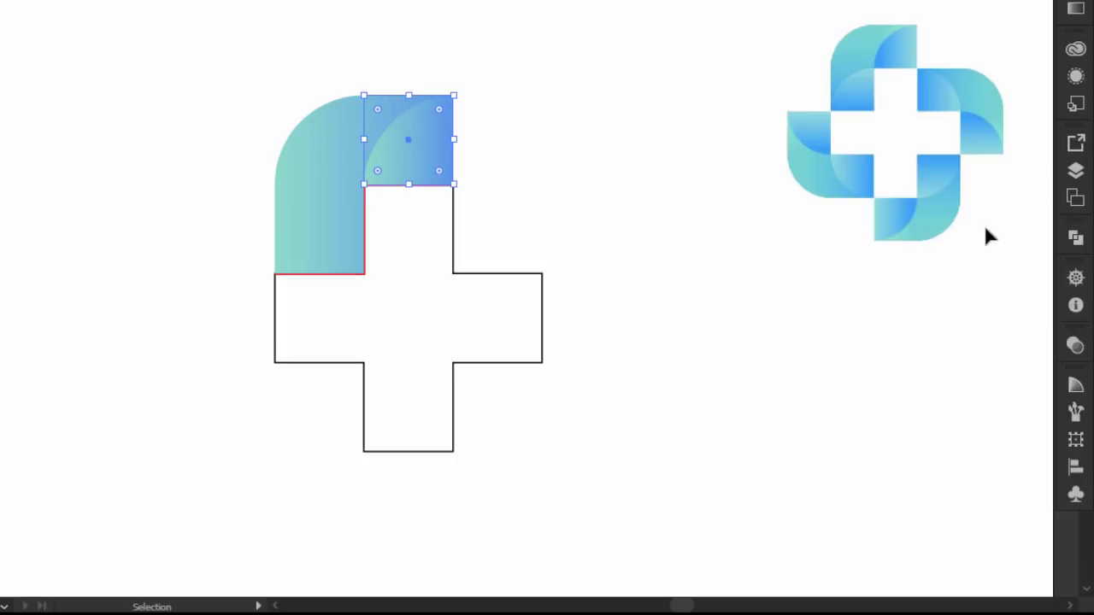
click(618, 224)
click(330, 189)
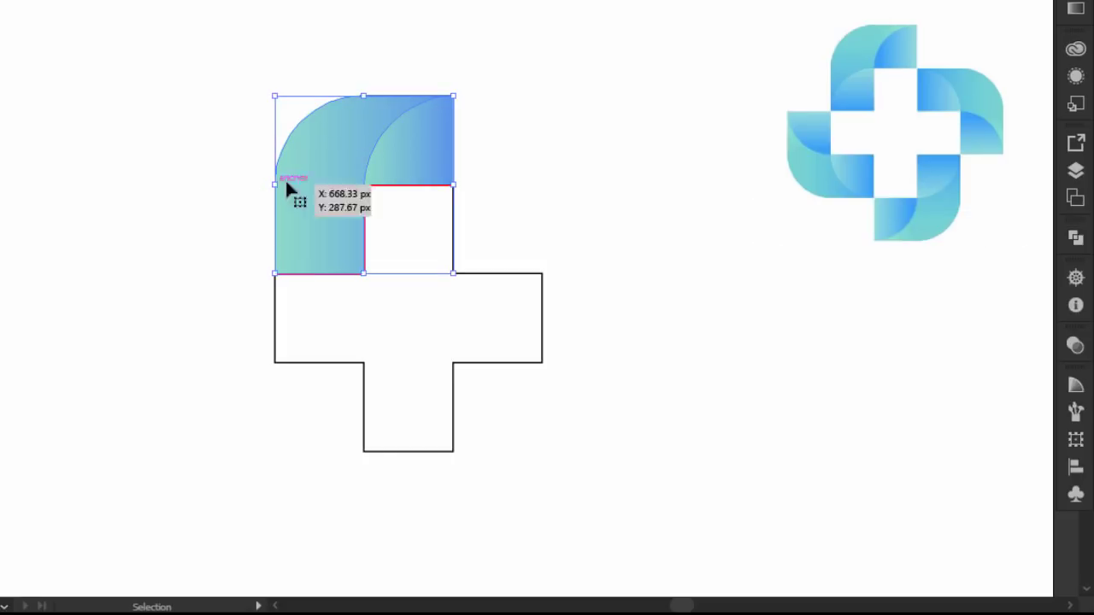
click(427, 166)
Delete the leftover top-right square and select the curved gradient piece.
key(Delete)
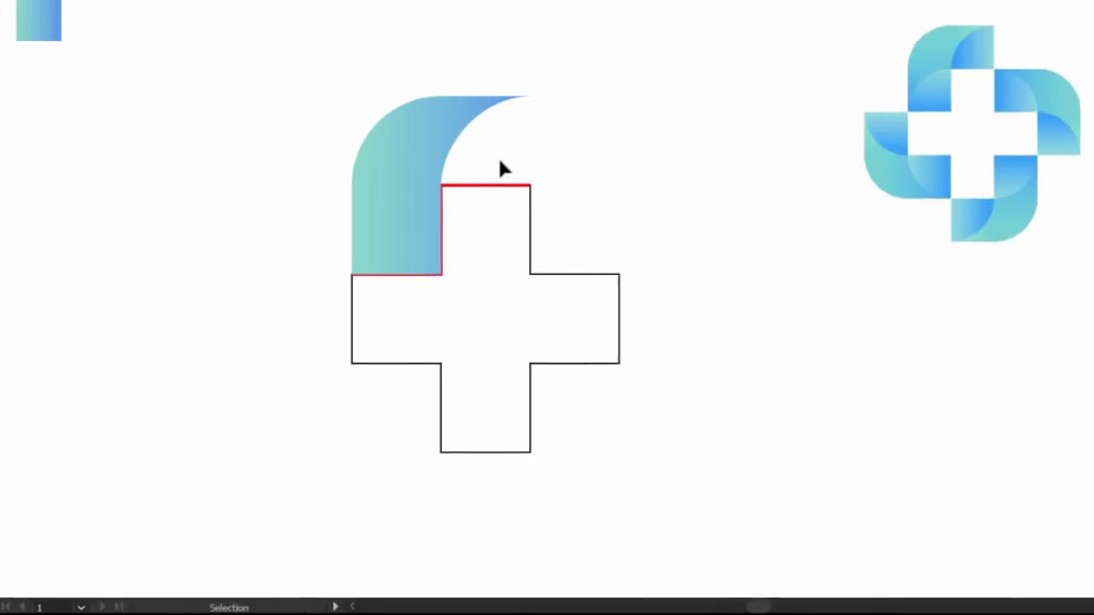
click(405, 179)
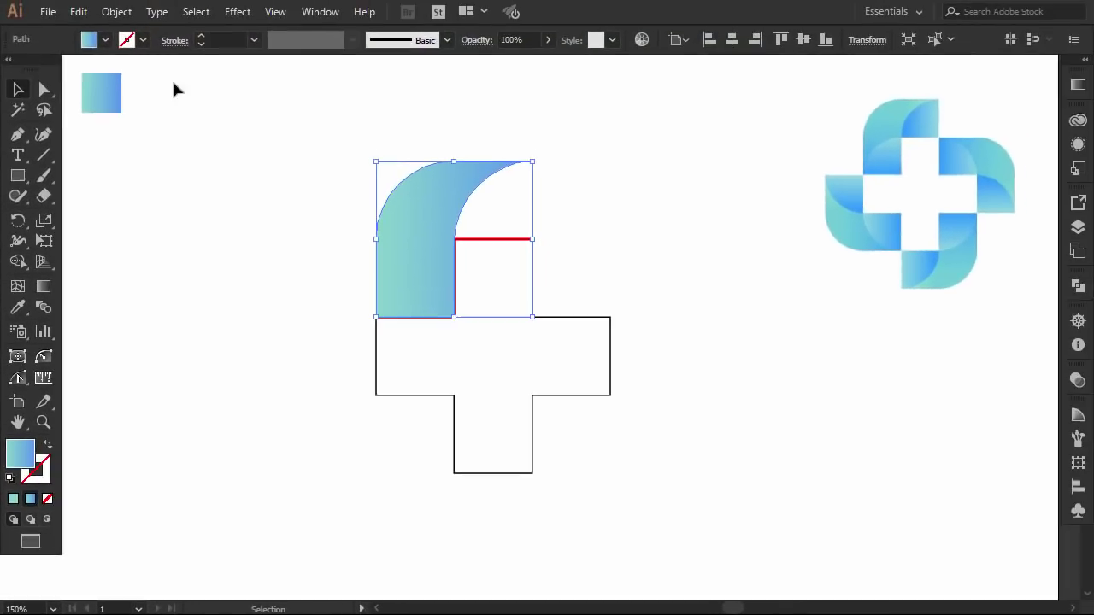
key(a)
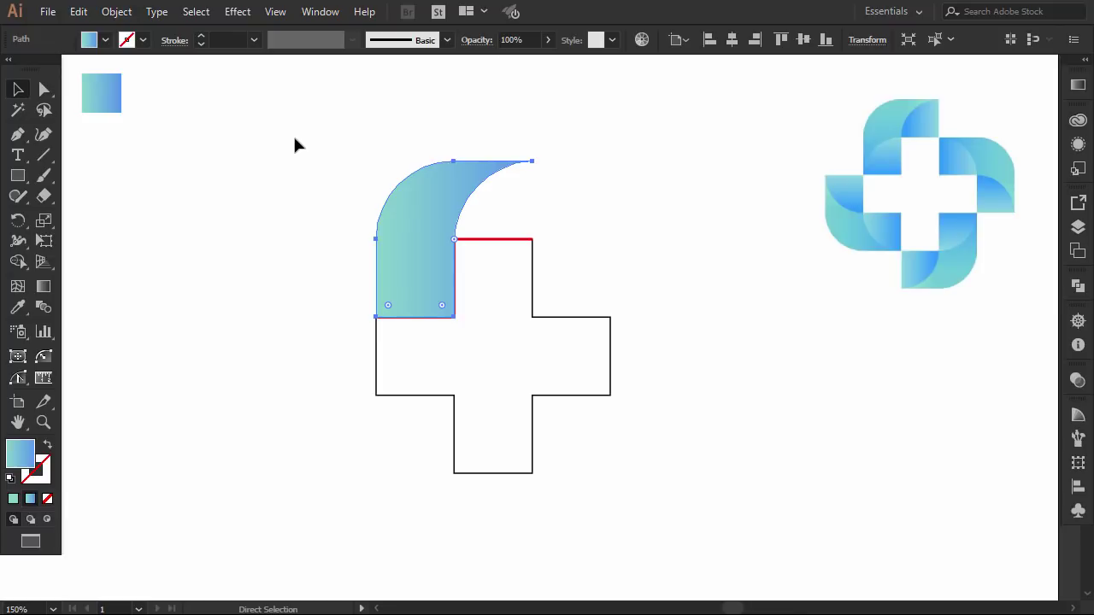
key(v)
Reflect the curved piece across the vertical axis and rotate it 270° into the corner.
click(117, 11)
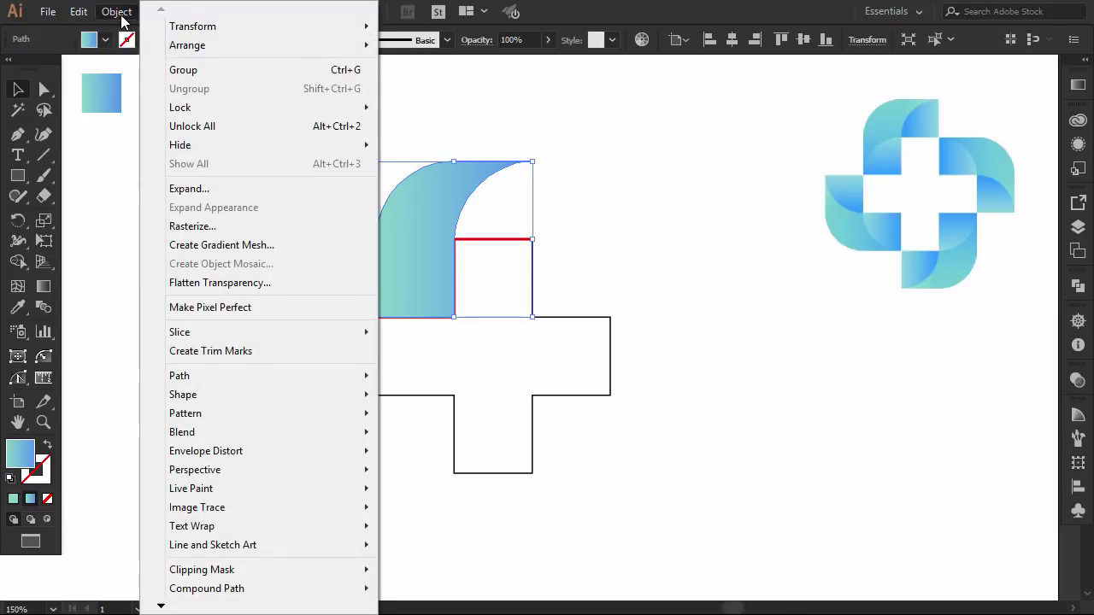
mouse_move(257, 27)
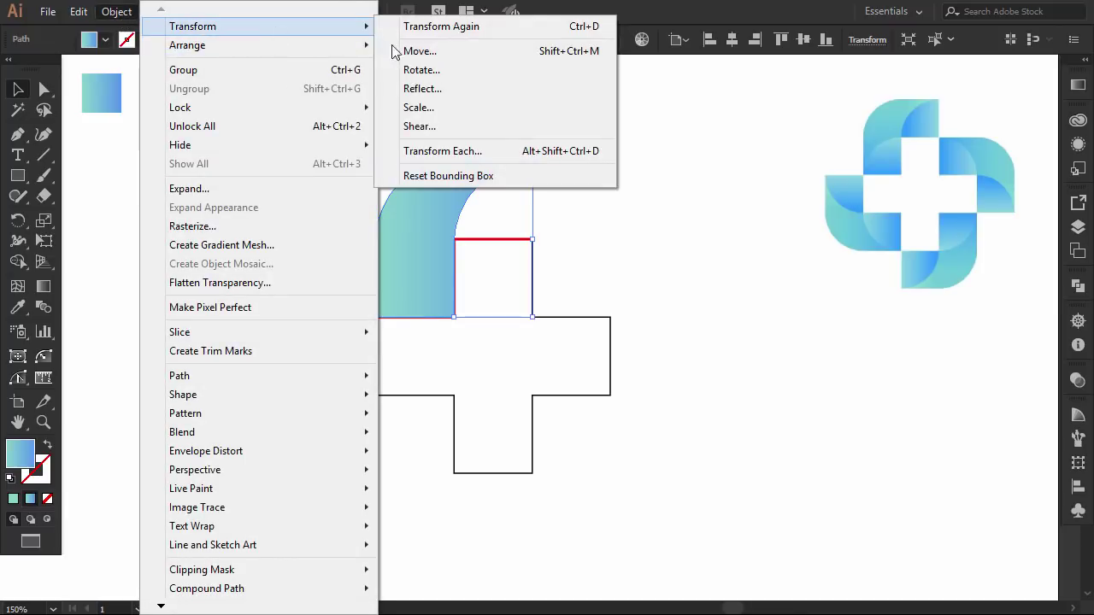
click(421, 88)
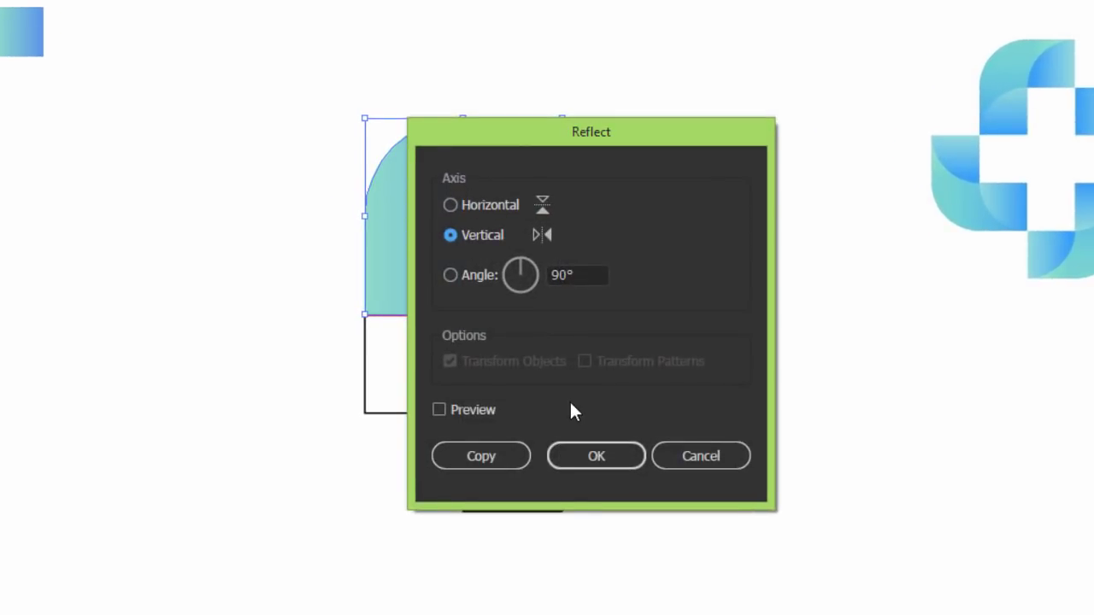
click(589, 457)
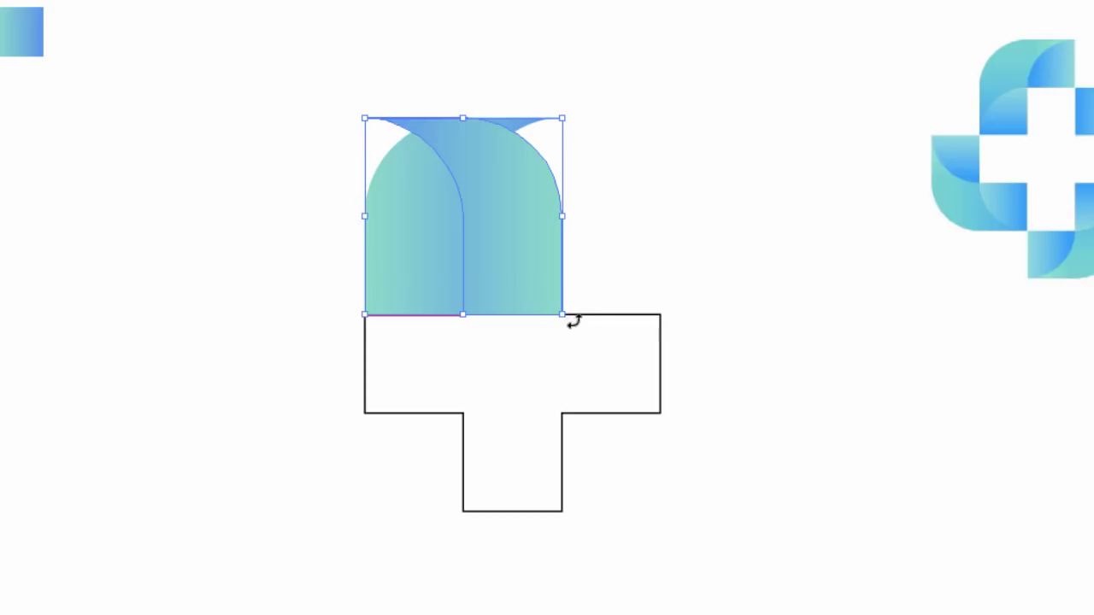
drag(572, 317, 620, 117)
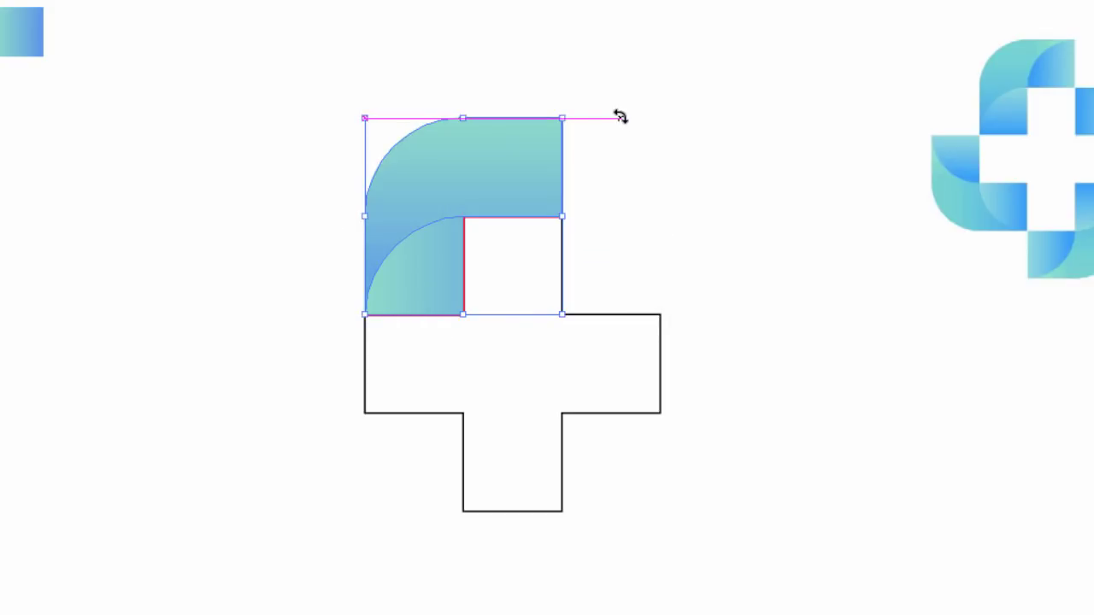
click(658, 178)
Redraw the lower-left piece's gradient to run vertically, darker at the top.
click(432, 261)
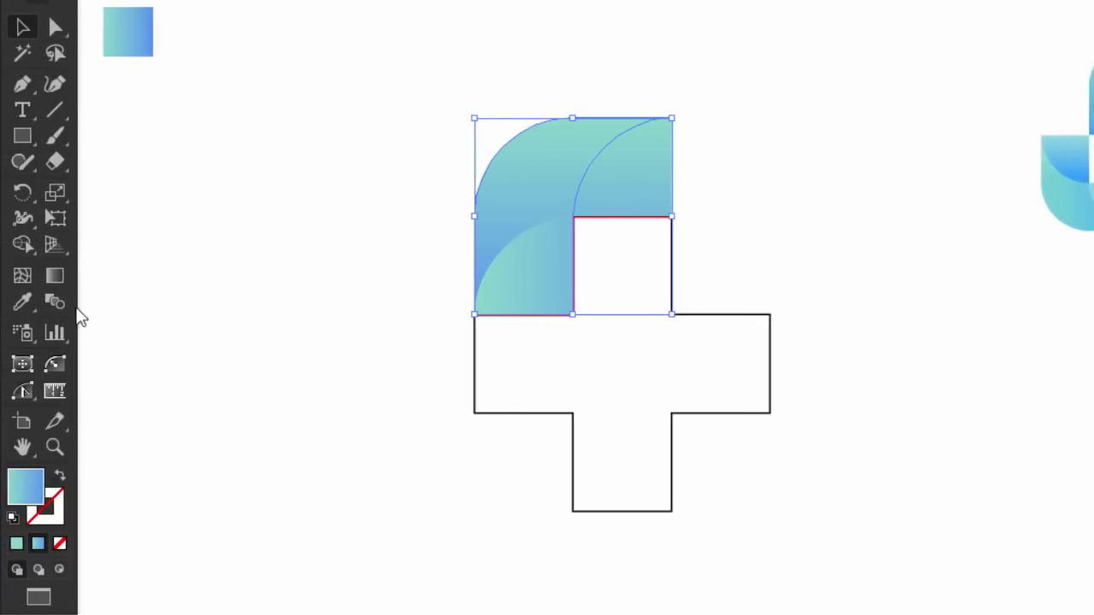
click(54, 277)
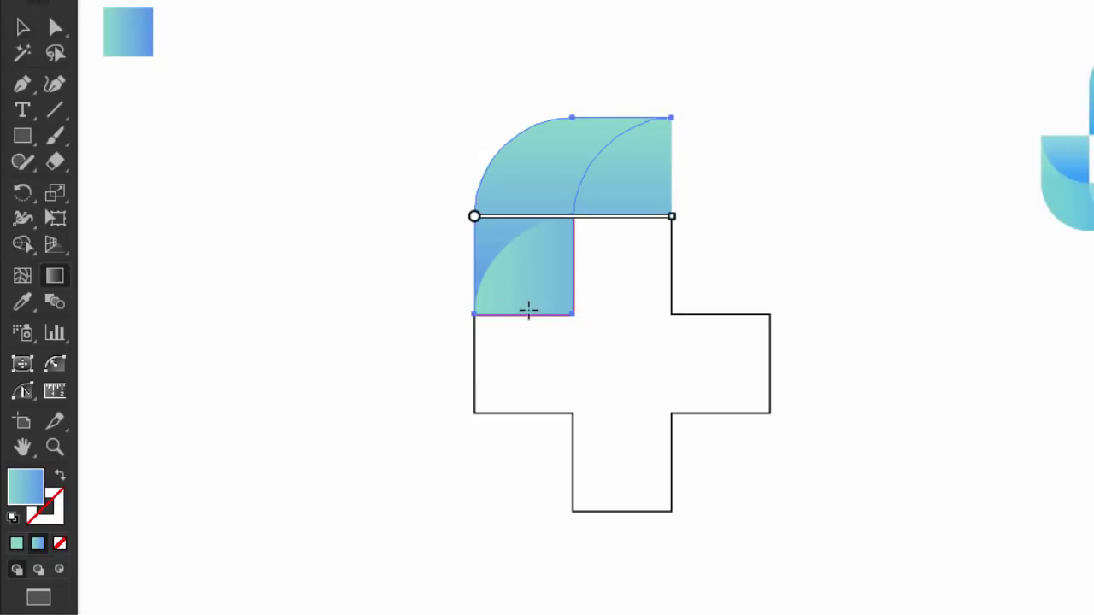
click(527, 311)
drag(532, 256, 533, 227)
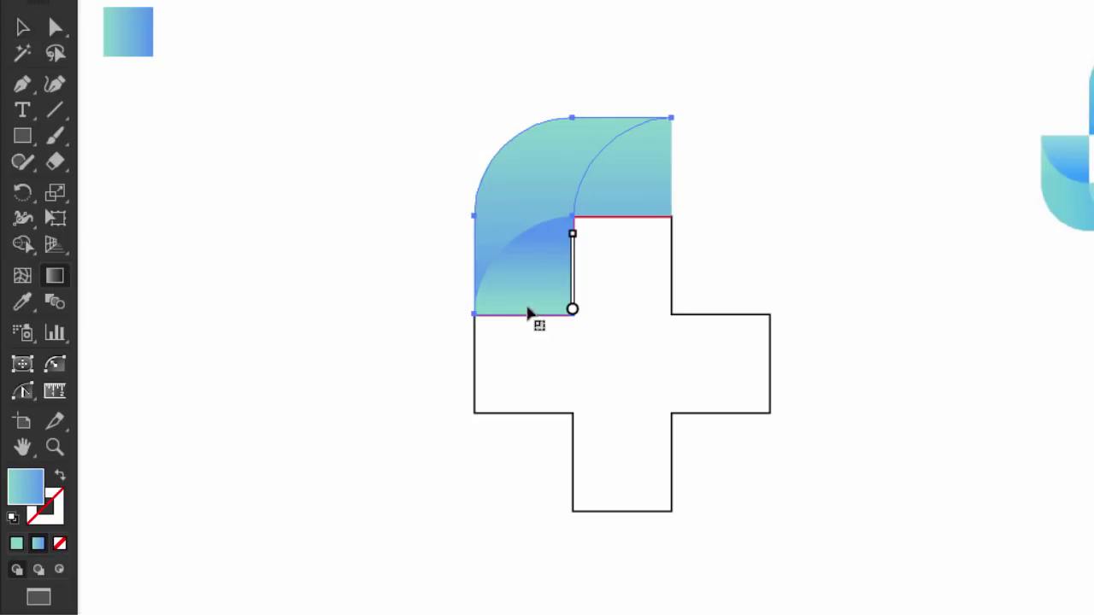
drag(527, 316, 528, 242)
Run the top piece's gradient horizontally from its left edge.
click(22, 28)
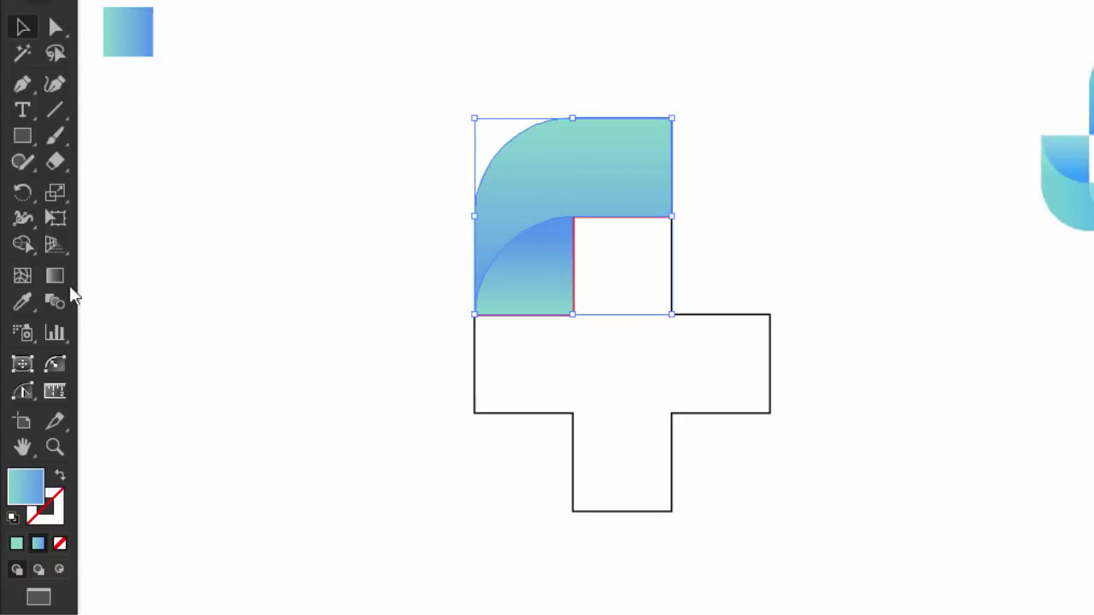
key(g)
drag(513, 173, 648, 175)
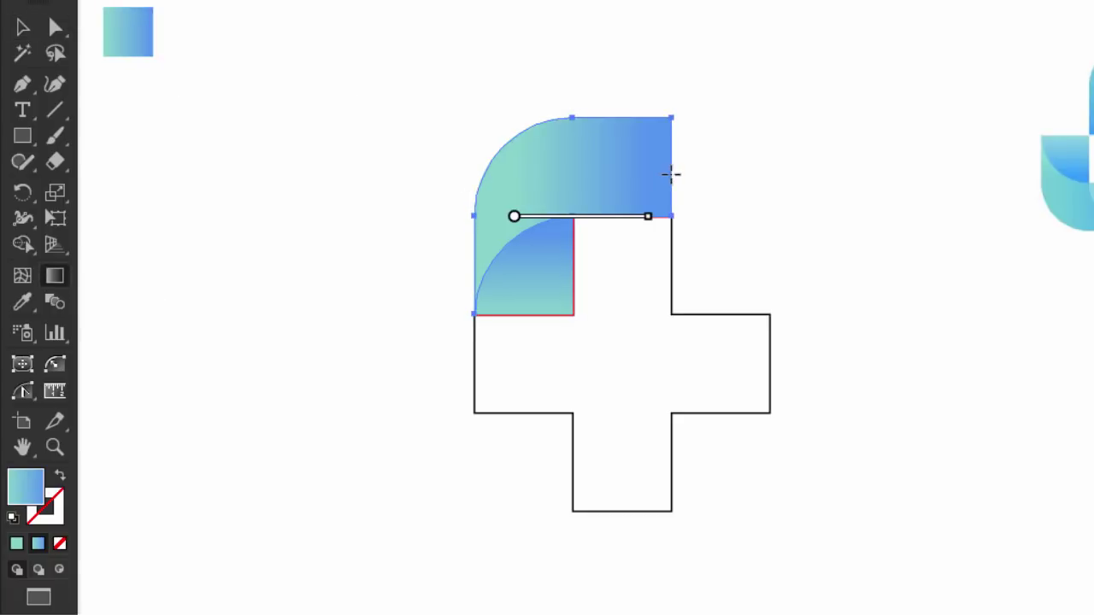
mouse_move(475, 178)
mouse_down()
mouse_move(542, 203)
mouse_move(658, 212)
mouse_up()
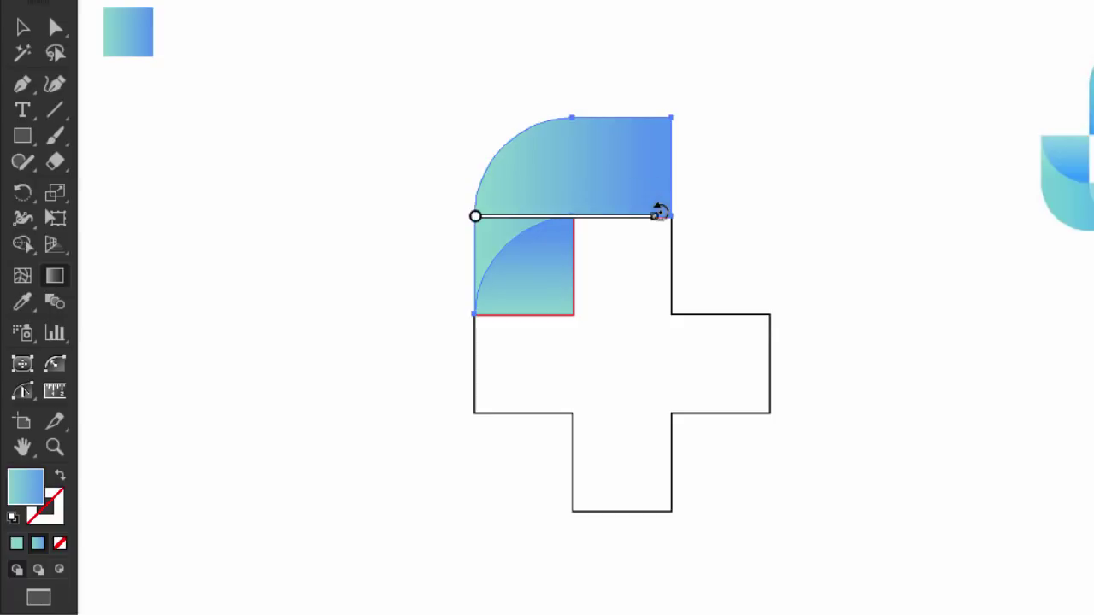
Set the top gradient's right colour stop to 60% opacity.
click(23, 27)
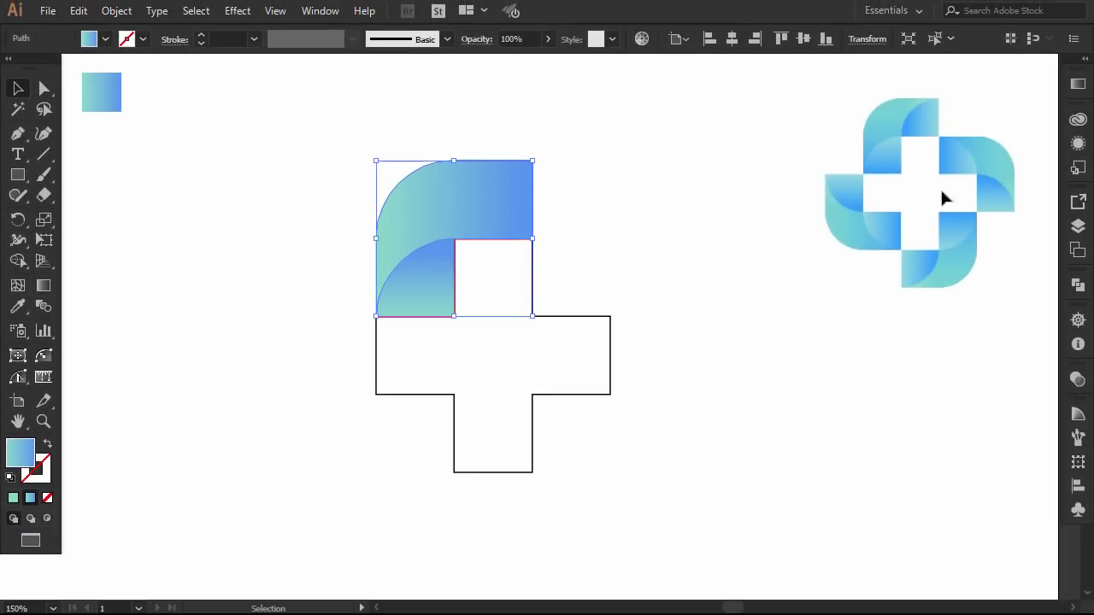
click(1079, 83)
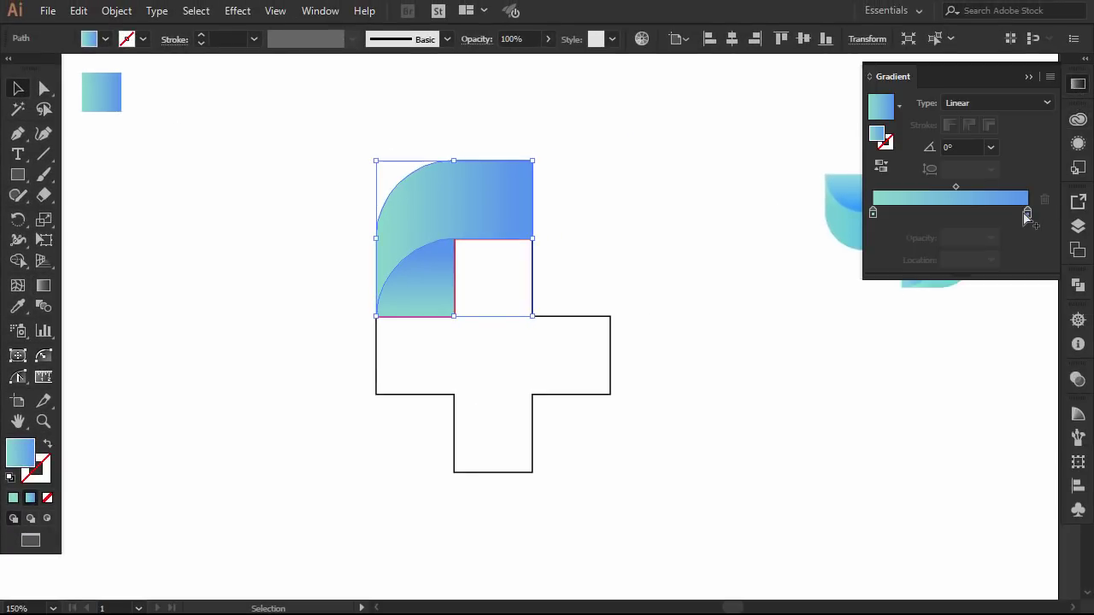
click(1028, 213)
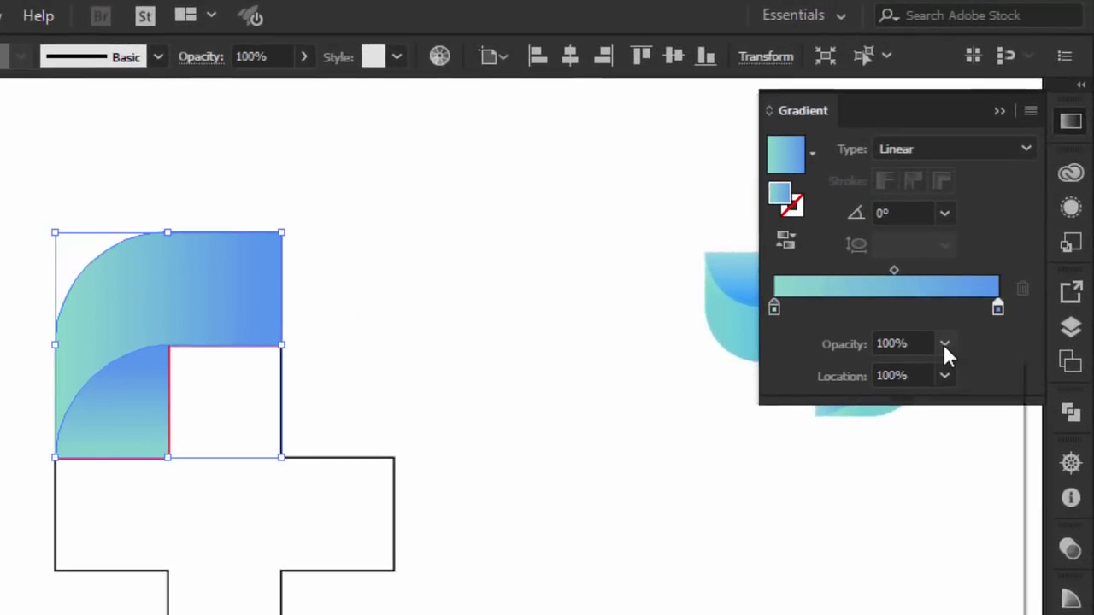
click(945, 344)
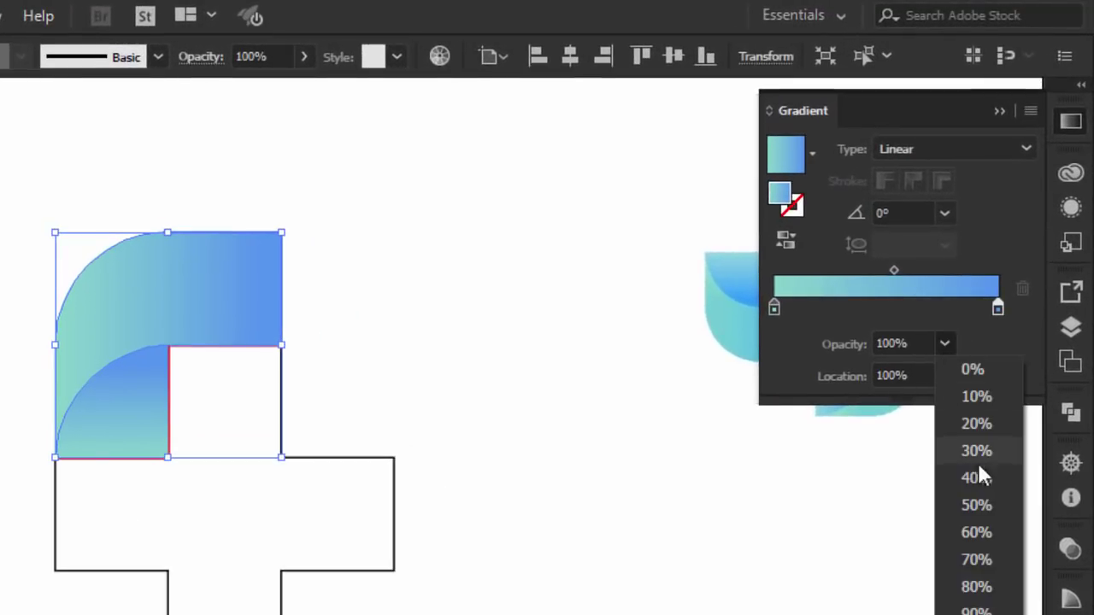
click(977, 532)
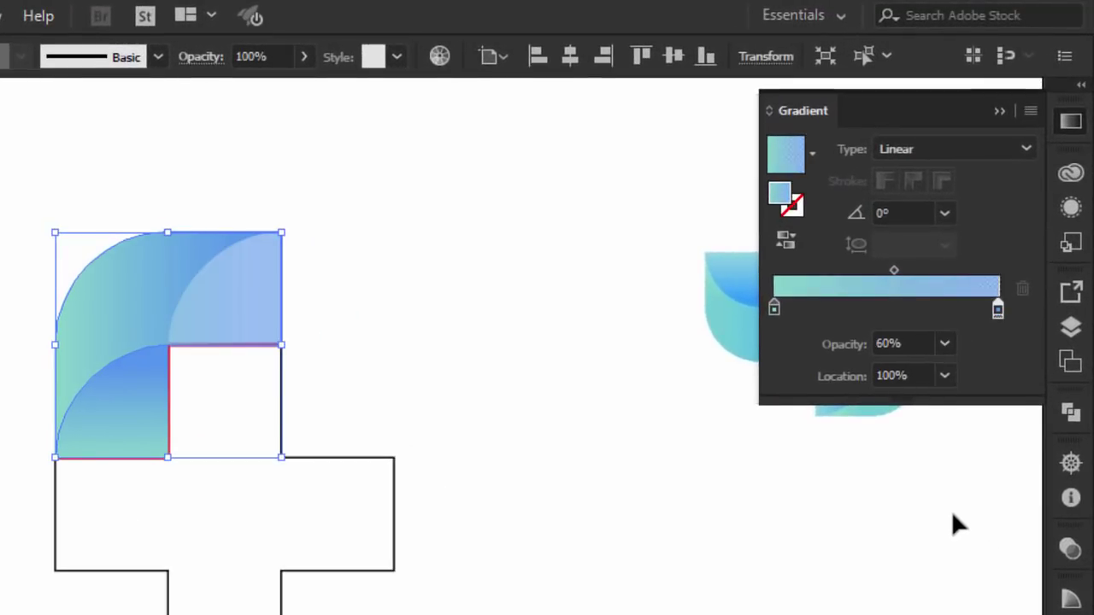
click(996, 109)
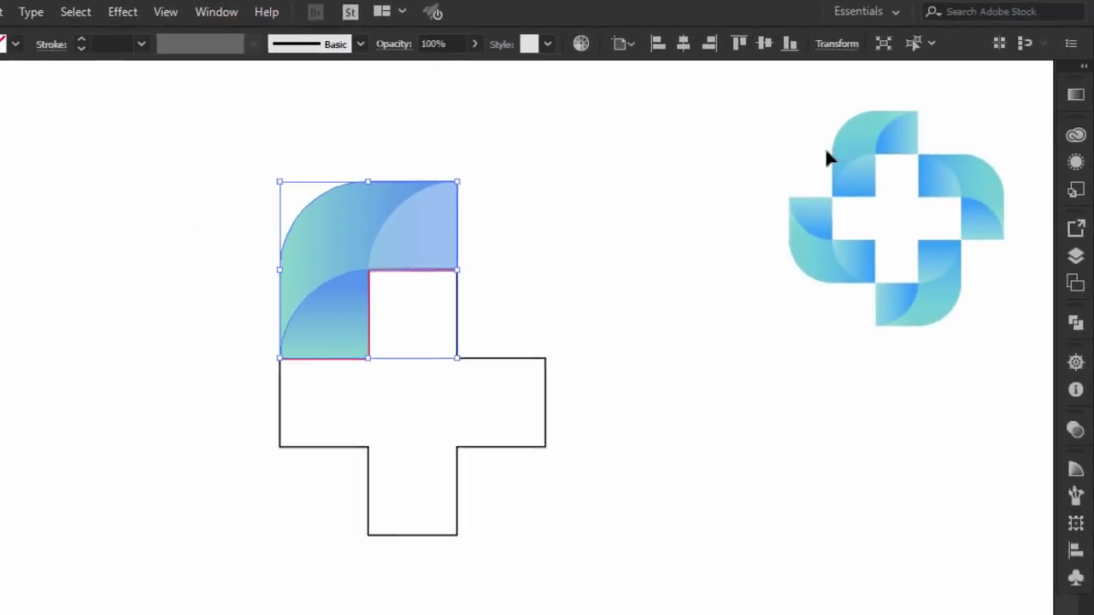
Select the quarter pieces and the square together.
click(645, 204)
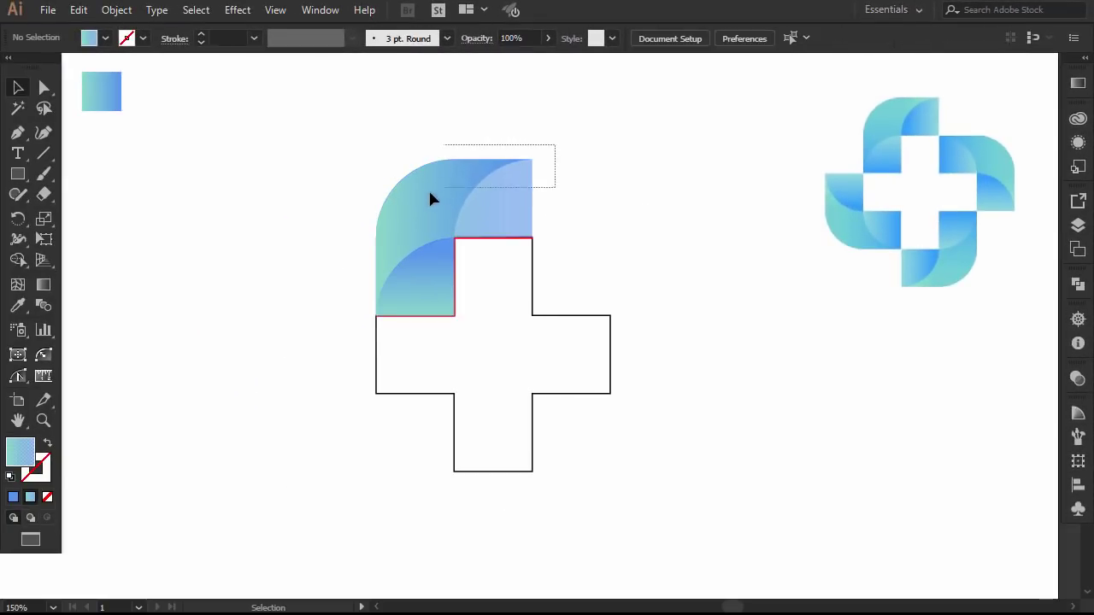
drag(555, 146, 421, 195)
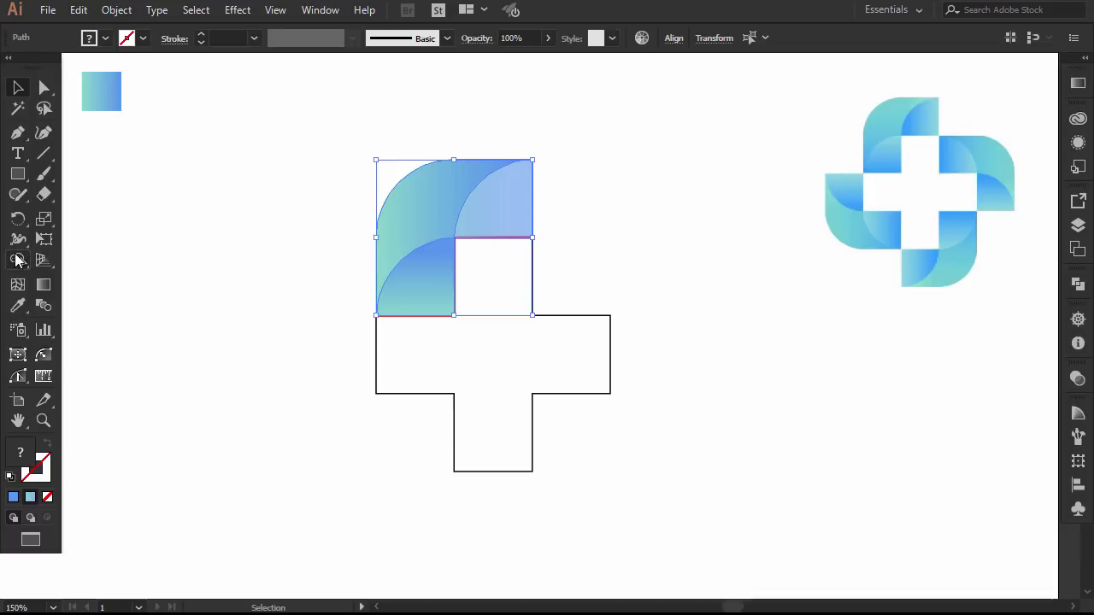
click(18, 219)
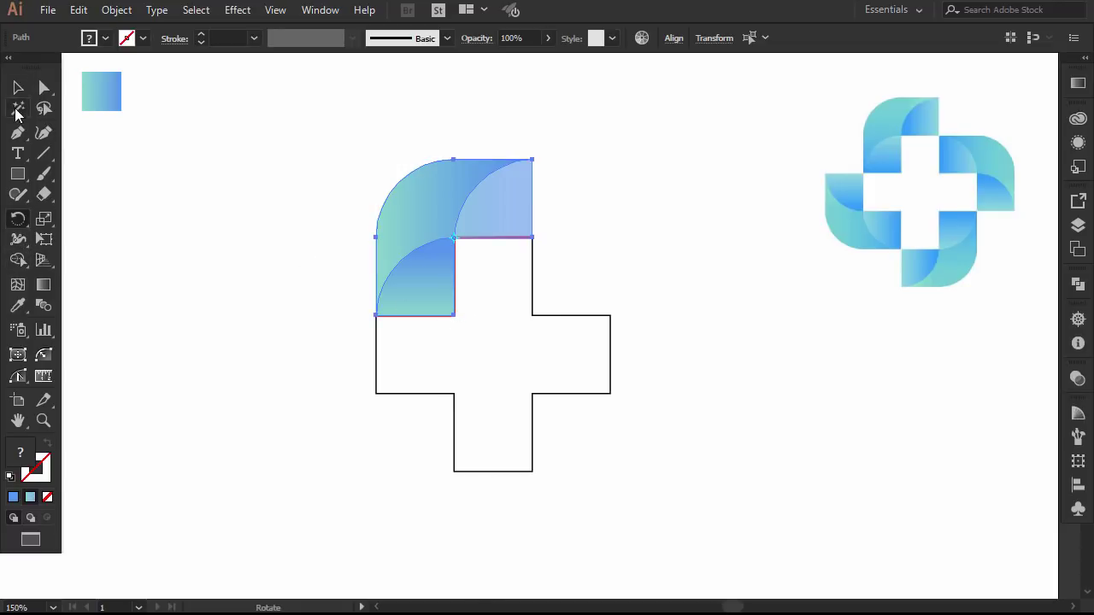
click(17, 88)
Draw a square filling the centre of the cross.
click(122, 210)
click(18, 174)
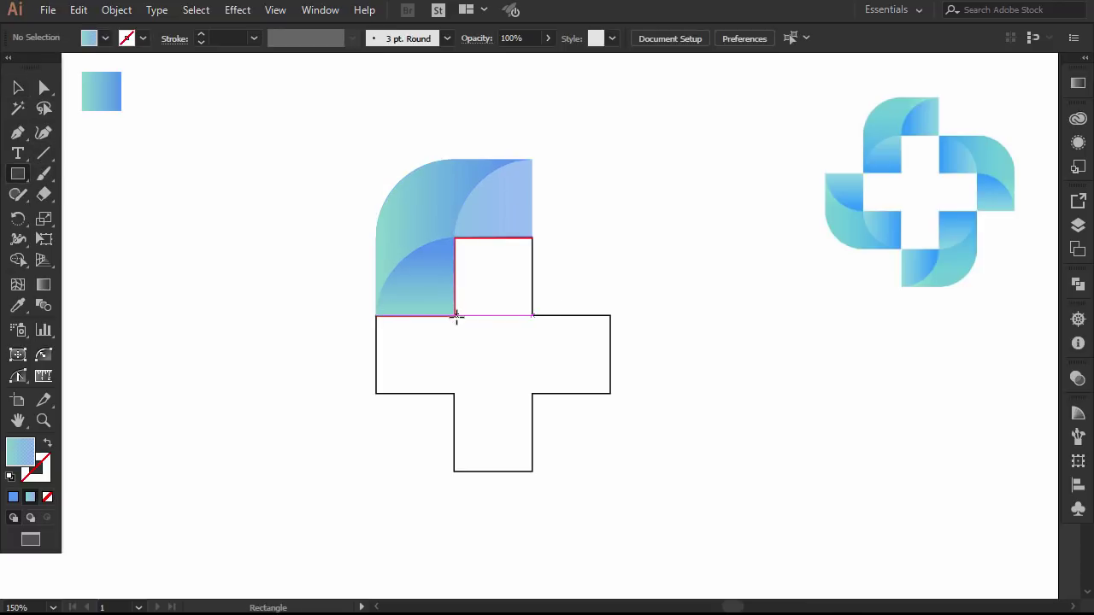
drag(456, 316, 515, 389)
key(ctrl+z)
drag(453, 315, 533, 394)
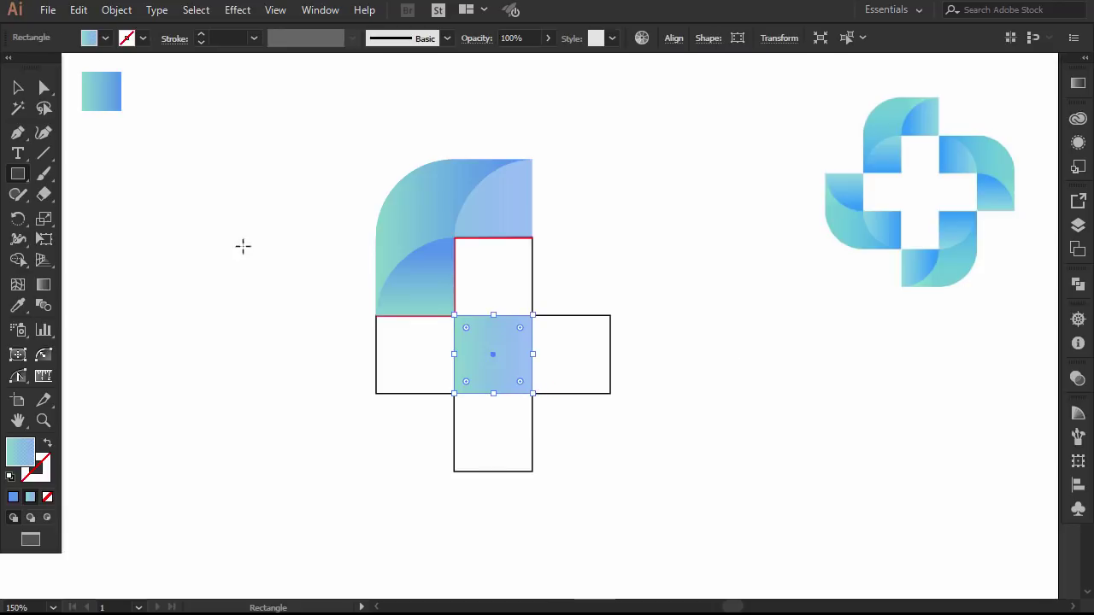
click(16, 89)
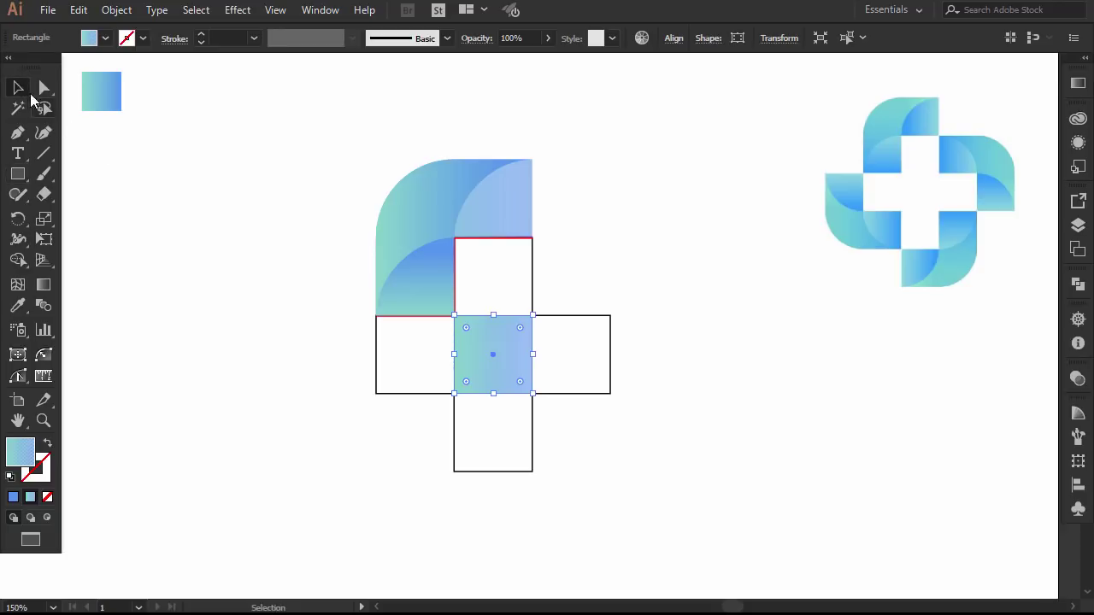
click(189, 211)
Rotate copies of the top gradient piece around the square's centre, repeating with Ctrl+D.
drag(384, 136, 557, 199)
click(18, 219)
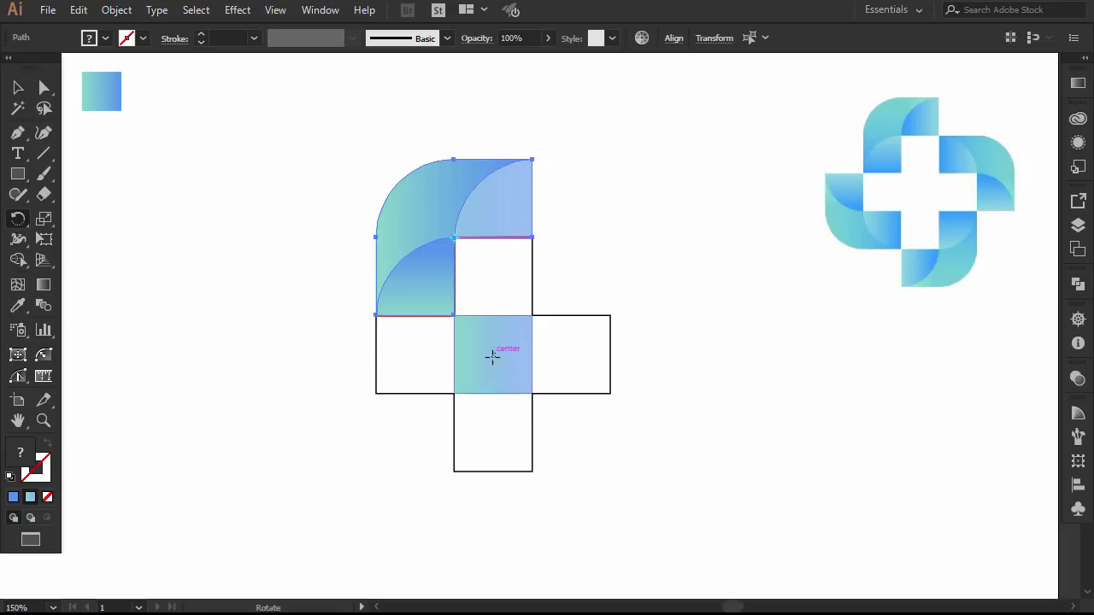
click(493, 353)
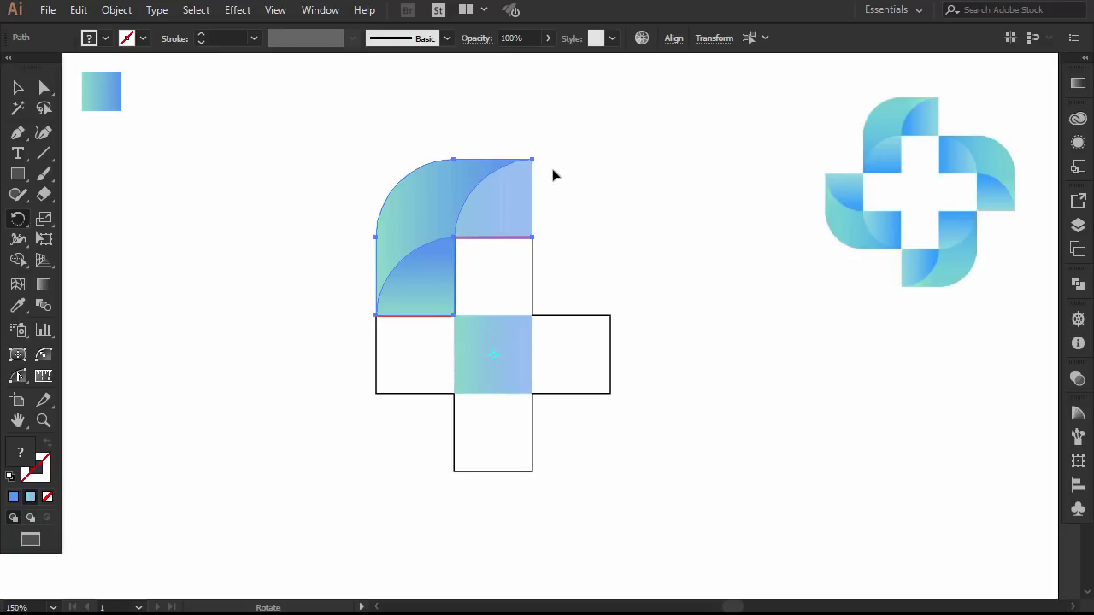
drag(538, 144, 704, 359)
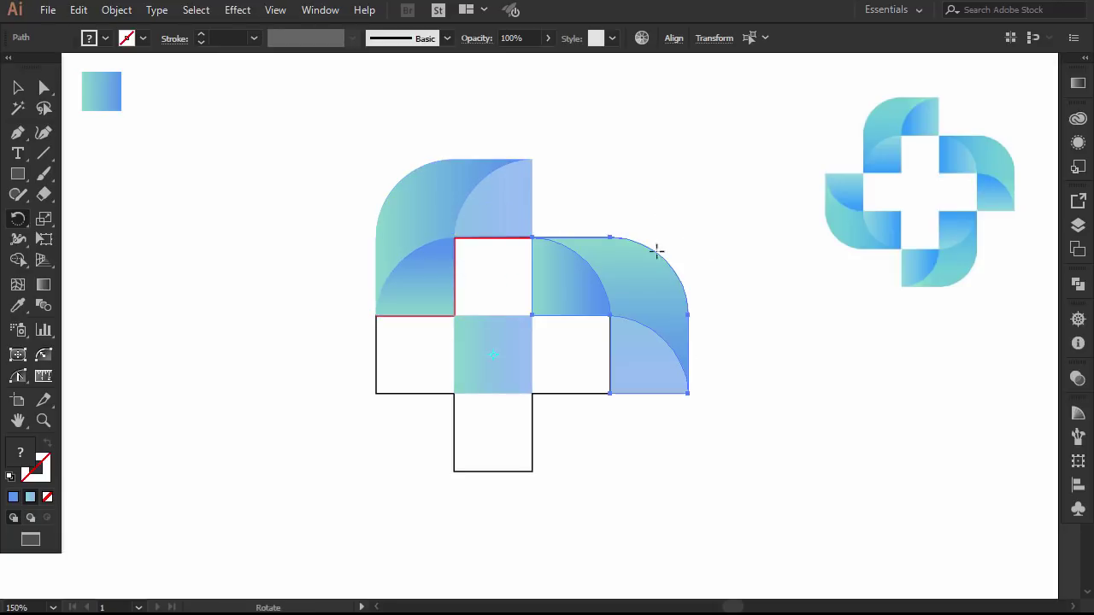
key(ctrl+d)
key(ctrl+d)
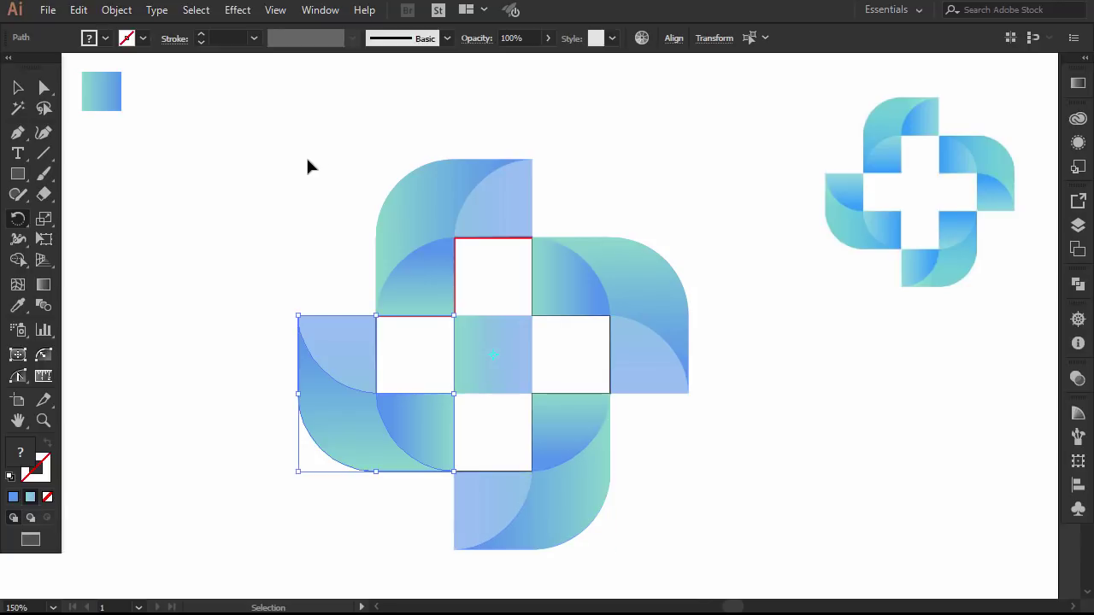
Delete the centre square and select every shape of the logo.
click(17, 87)
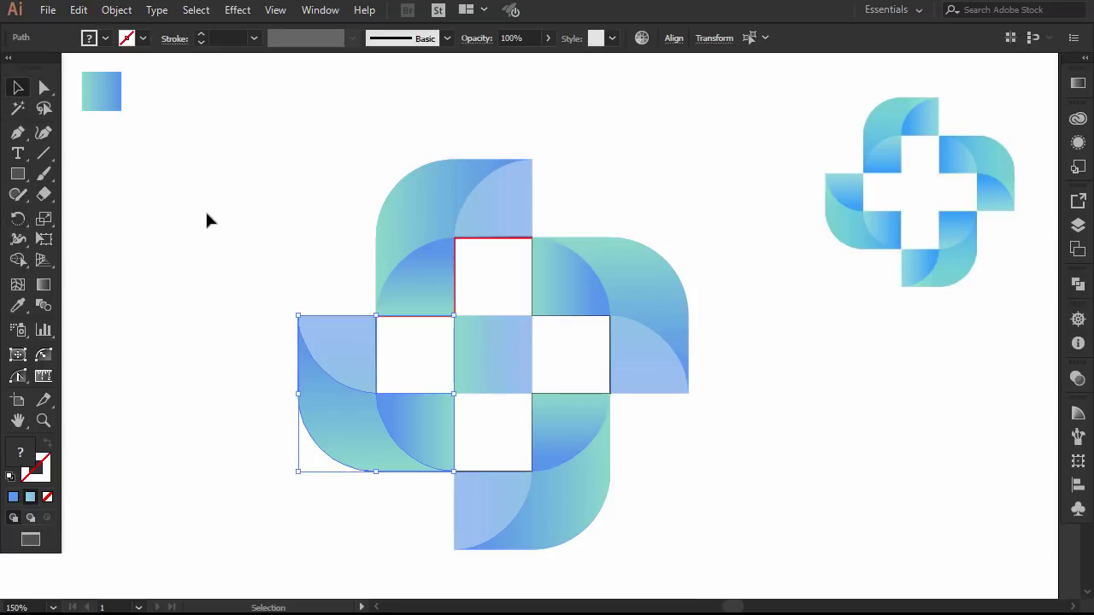
click(518, 374)
key(Delete)
drag(686, 143, 359, 505)
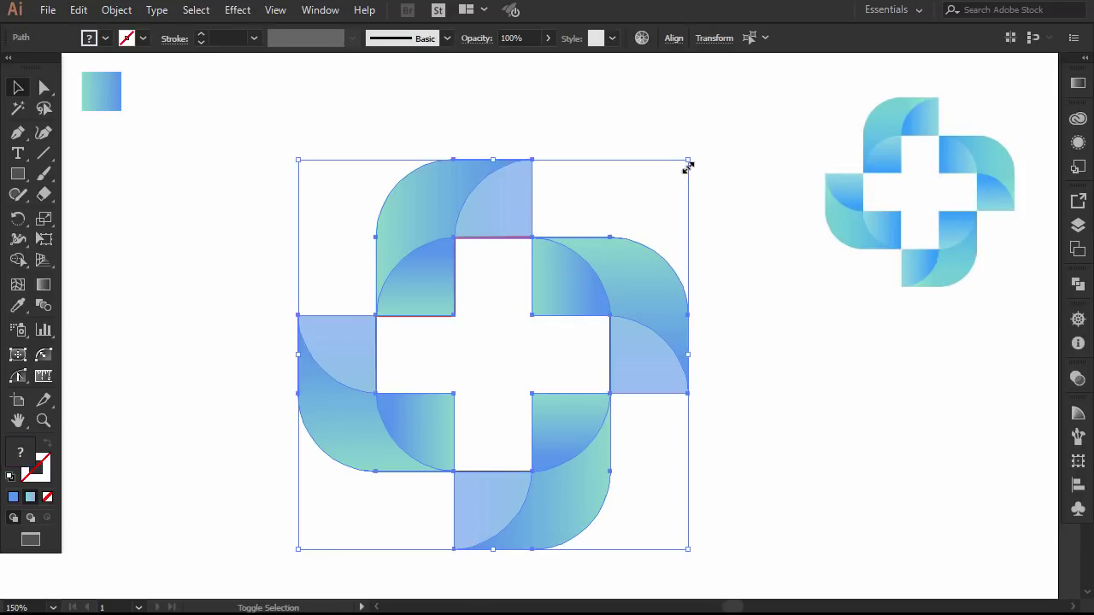
Scale the logo down, move it to the left, and unlock all objects.
drag(689, 162, 619, 228)
drag(541, 309, 261, 310)
click(117, 12)
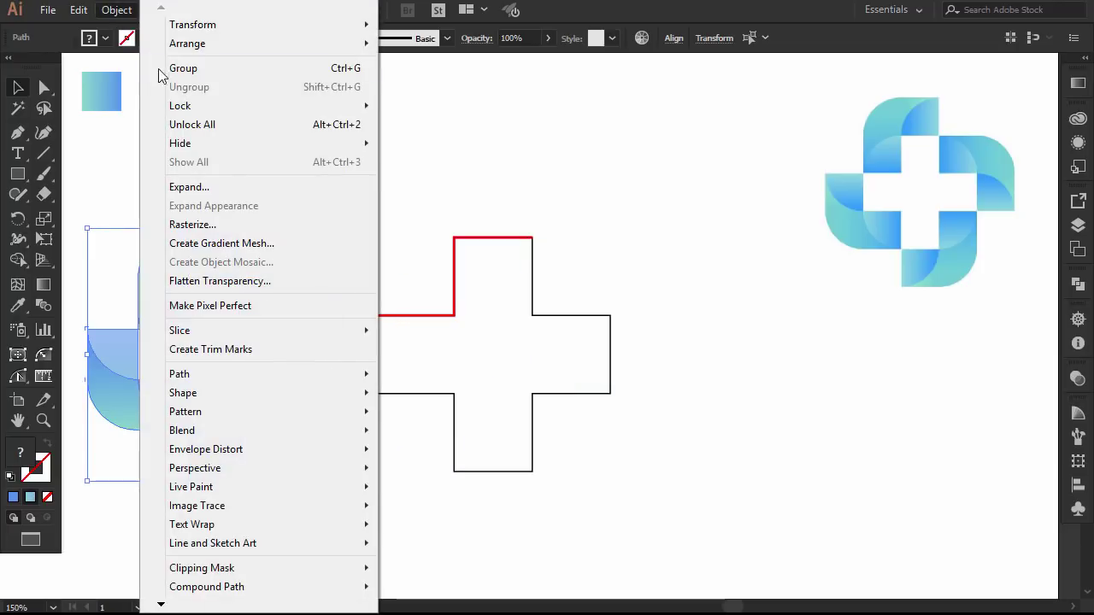
click(183, 124)
Delete the outline cross guide and move the gradient logo back toward the middle.
click(329, 162)
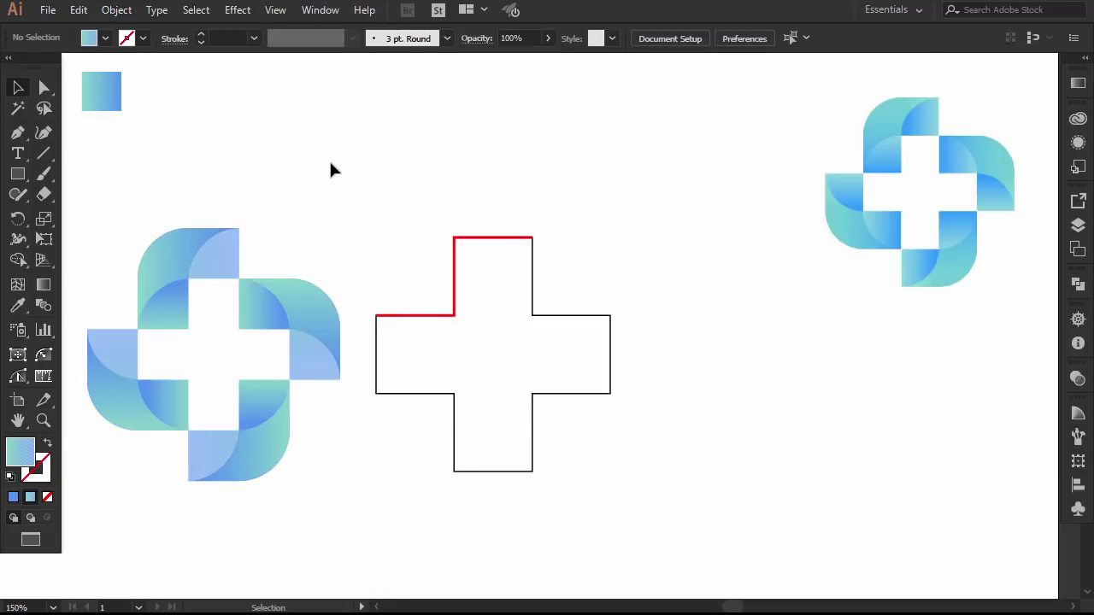
drag(401, 208, 596, 506)
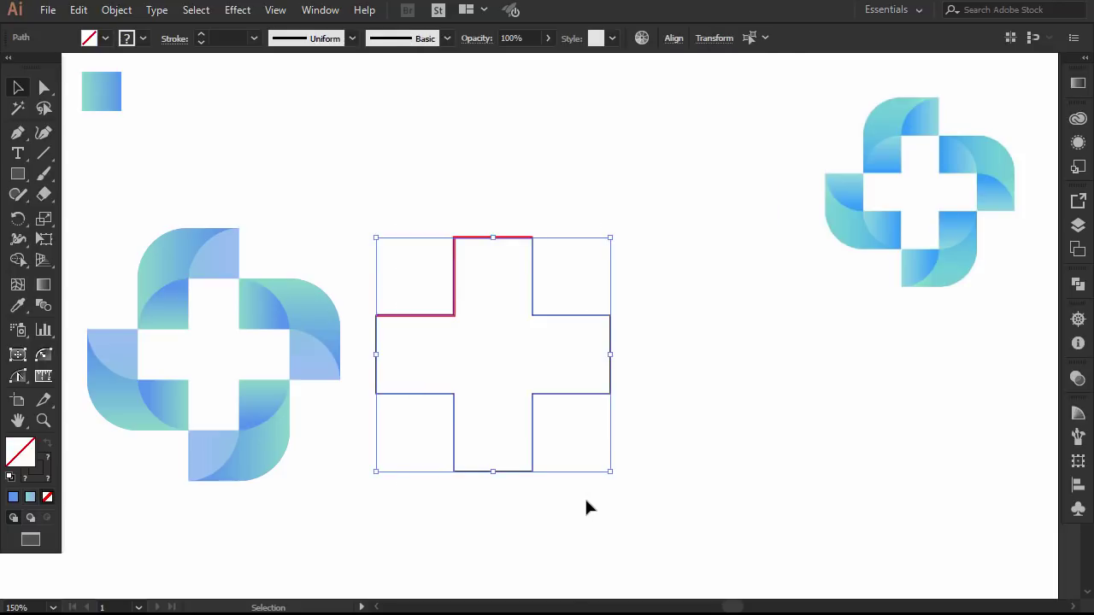
key(Delete)
drag(319, 336, 134, 475)
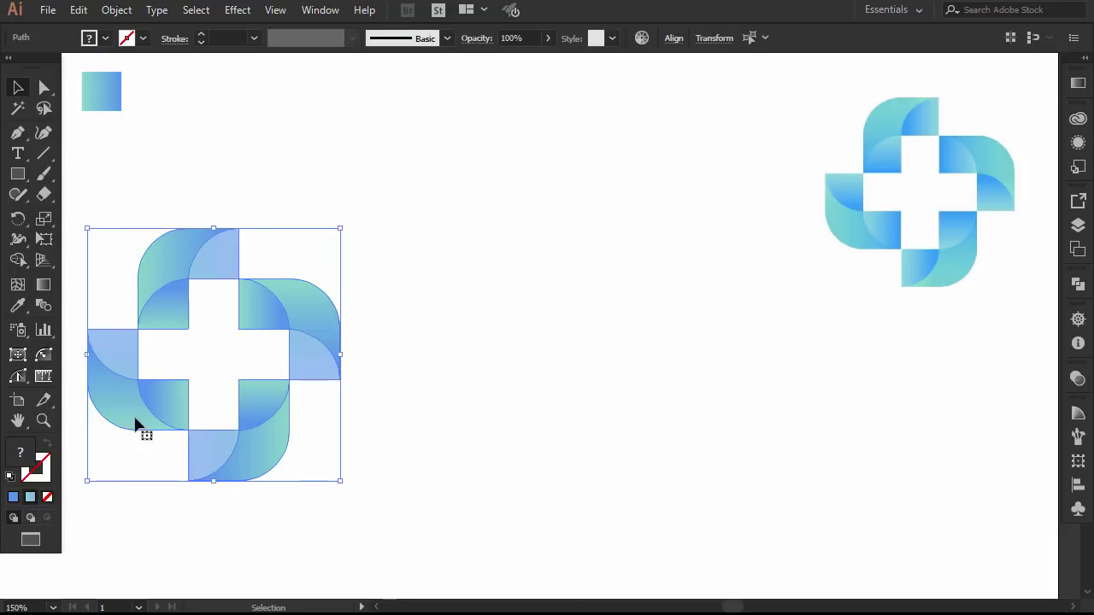
drag(139, 427, 391, 423)
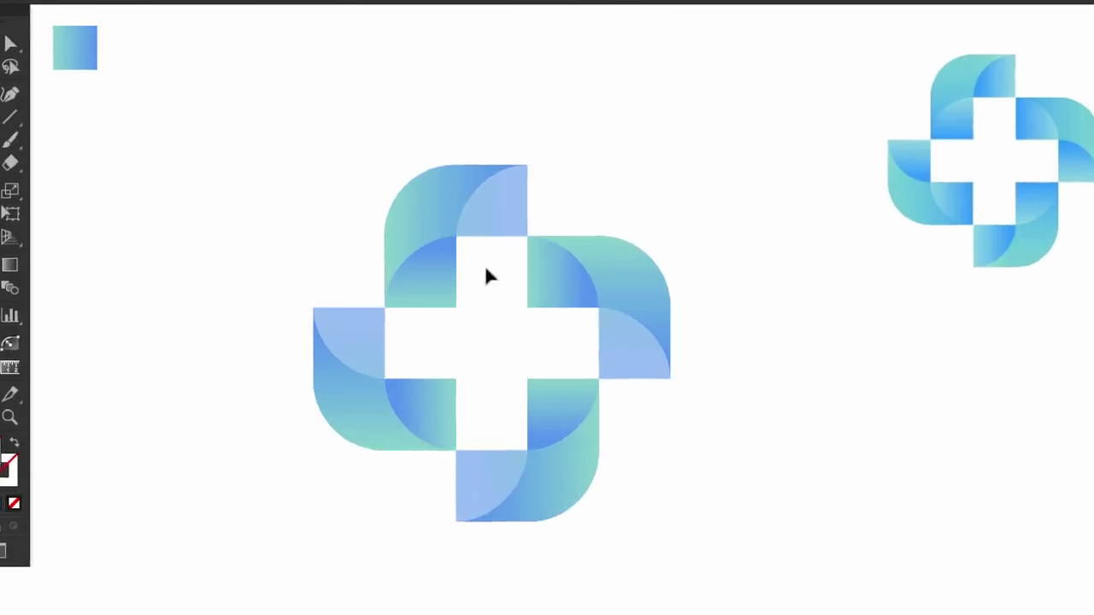